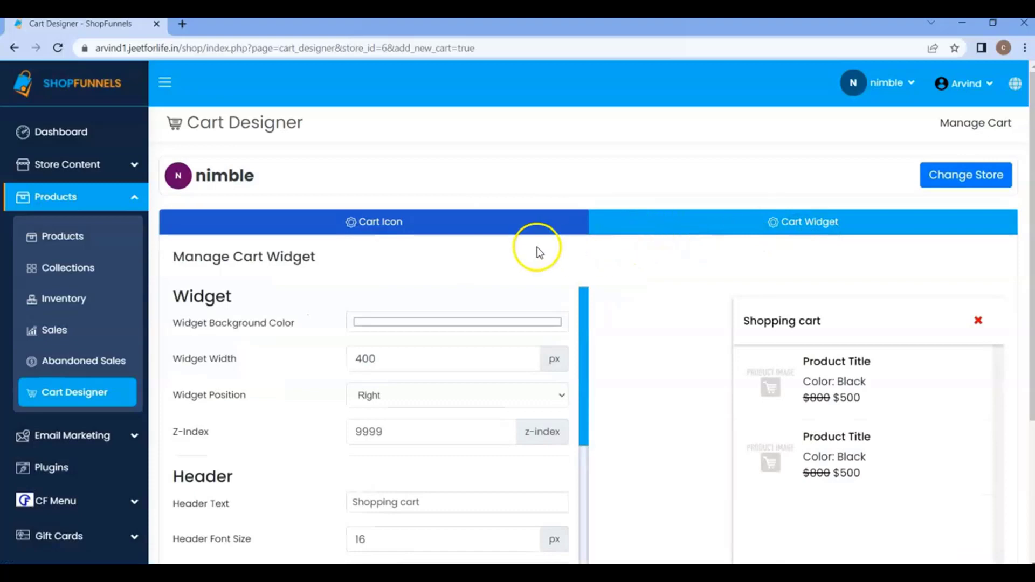
In the cart icon settings, make this cart the default cart and save the design.
click(499, 232)
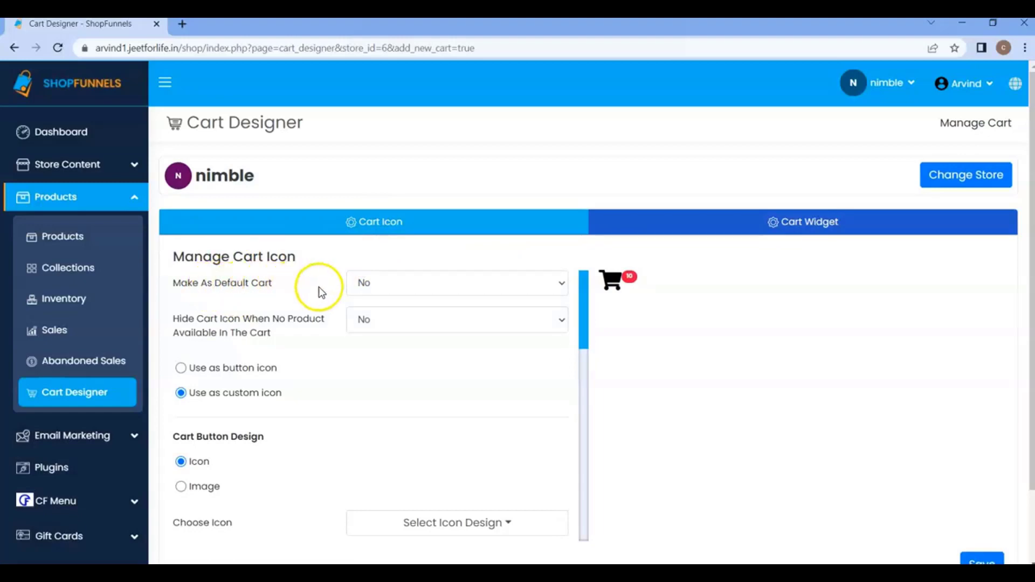
click(365, 283)
click(373, 302)
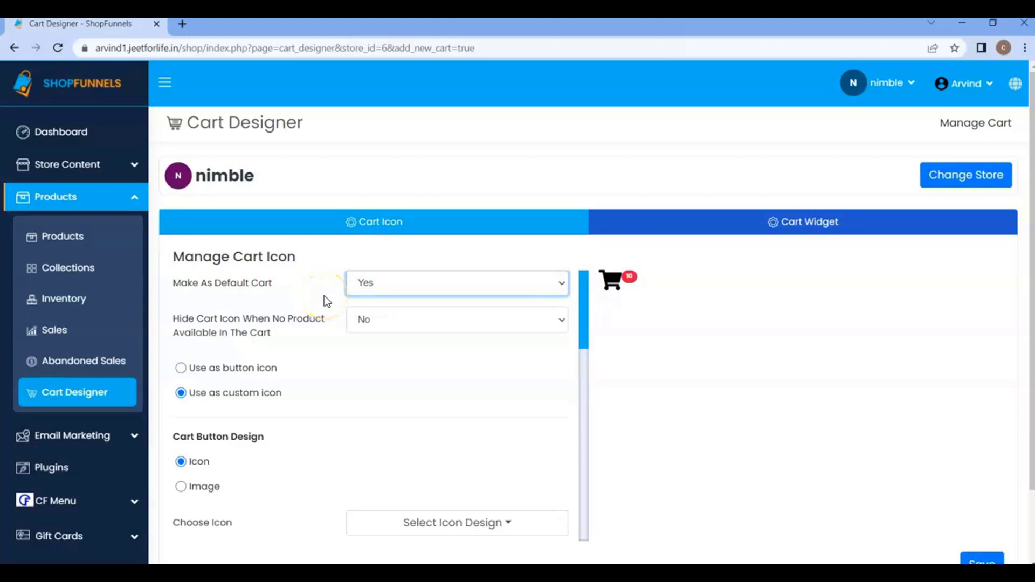
click(368, 283)
click(373, 303)
scroll(370, 303, down, 10)
click(965, 479)
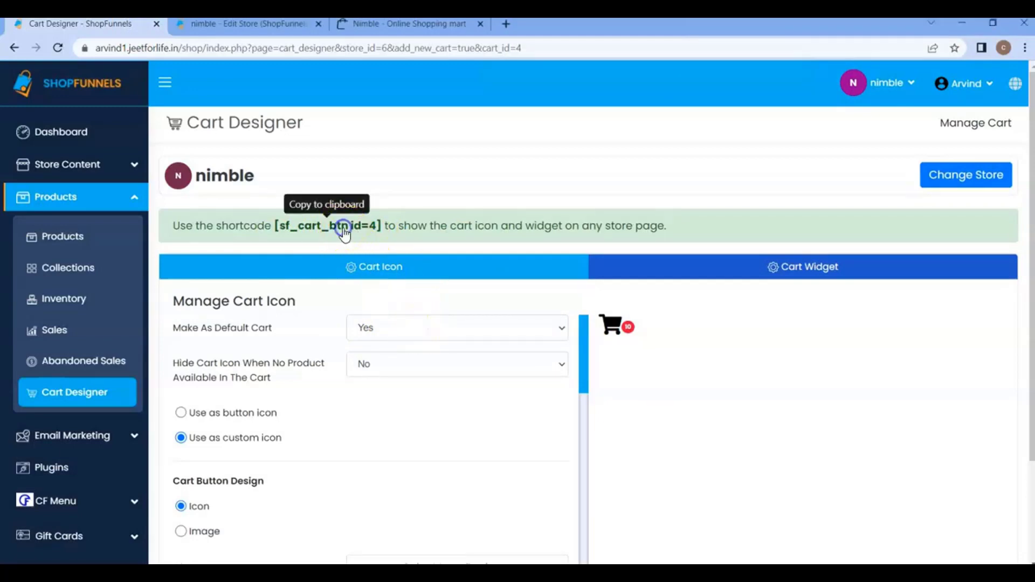
Copy the cart shortcode and open the nimble store's website home page in the page editor.
click(232, 24)
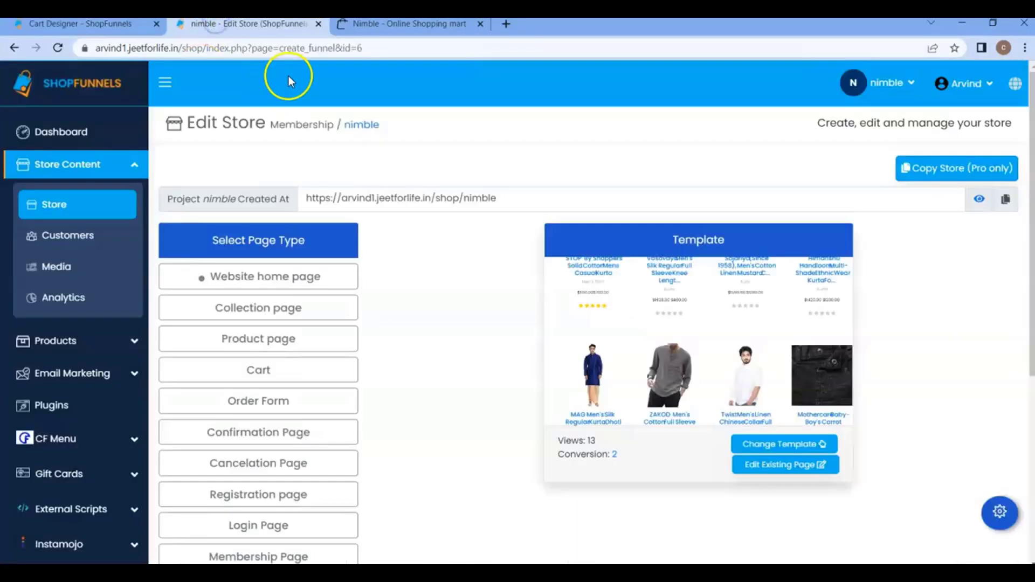
click(273, 277)
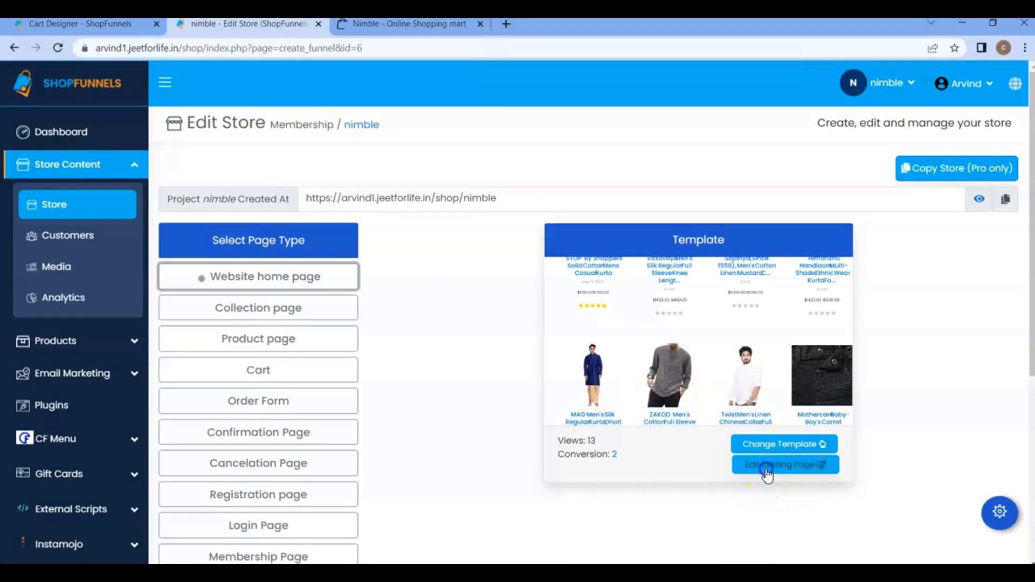
click(766, 470)
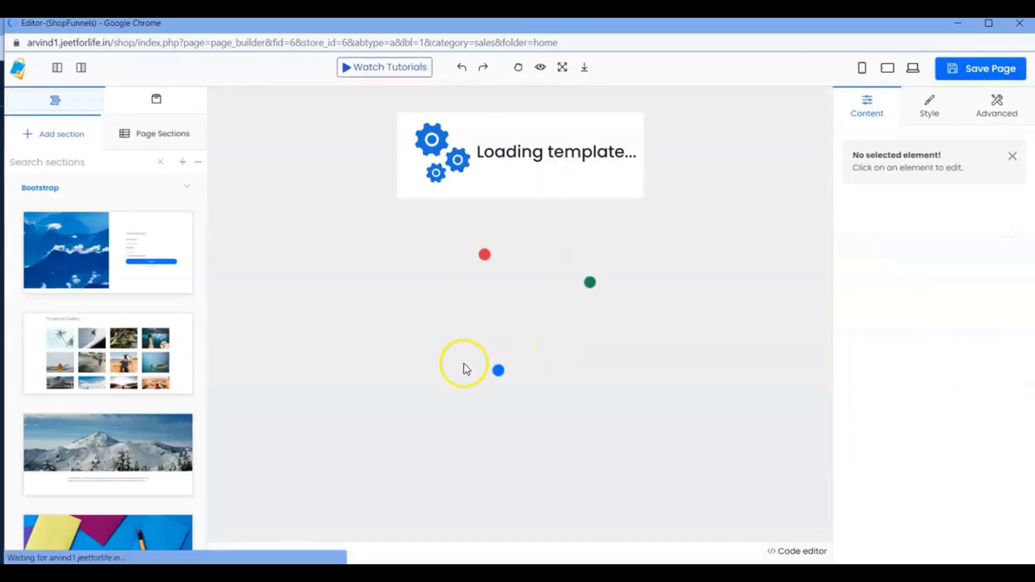
Insert a Custom code component after the reviews section, just above the orange footer.
scroll(444, 315, down, 15)
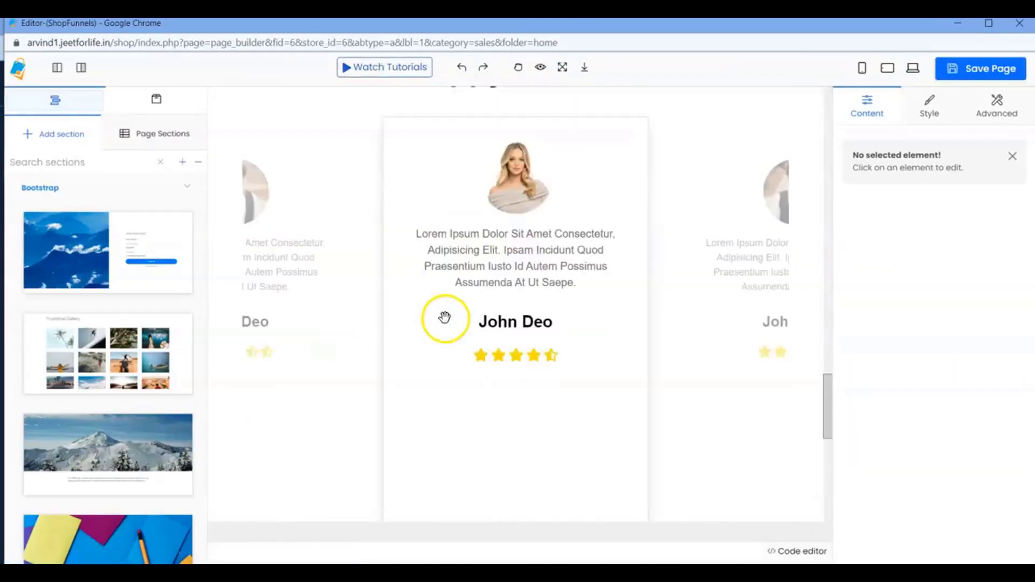
scroll(445, 317, down, 5)
click(542, 181)
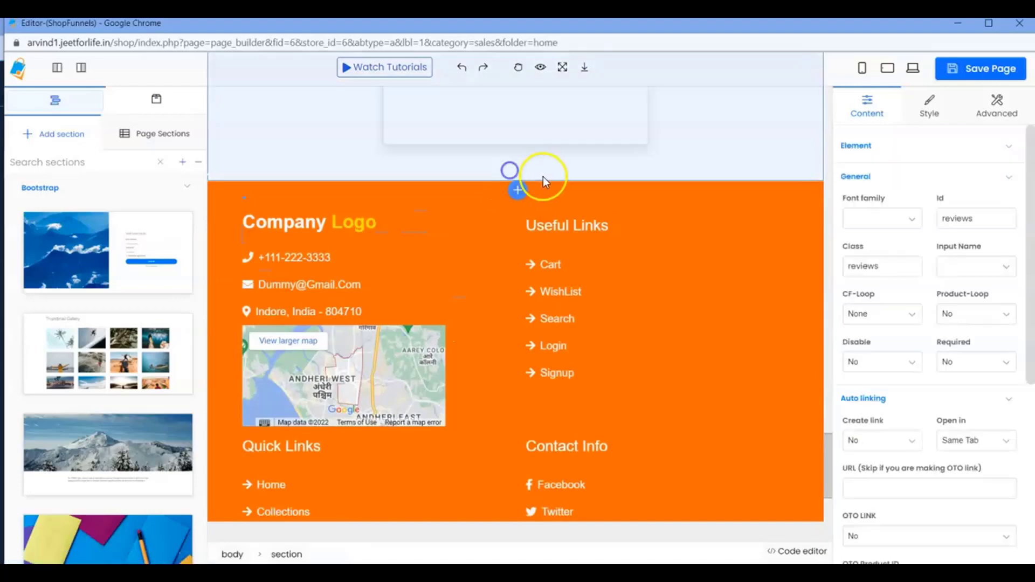
click(517, 192)
click(405, 135)
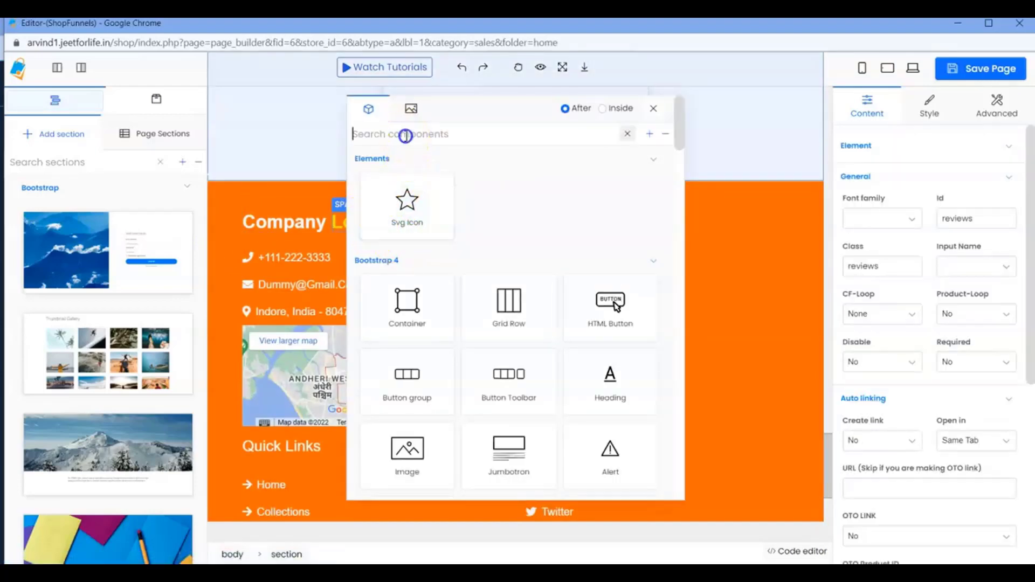
text(cu)
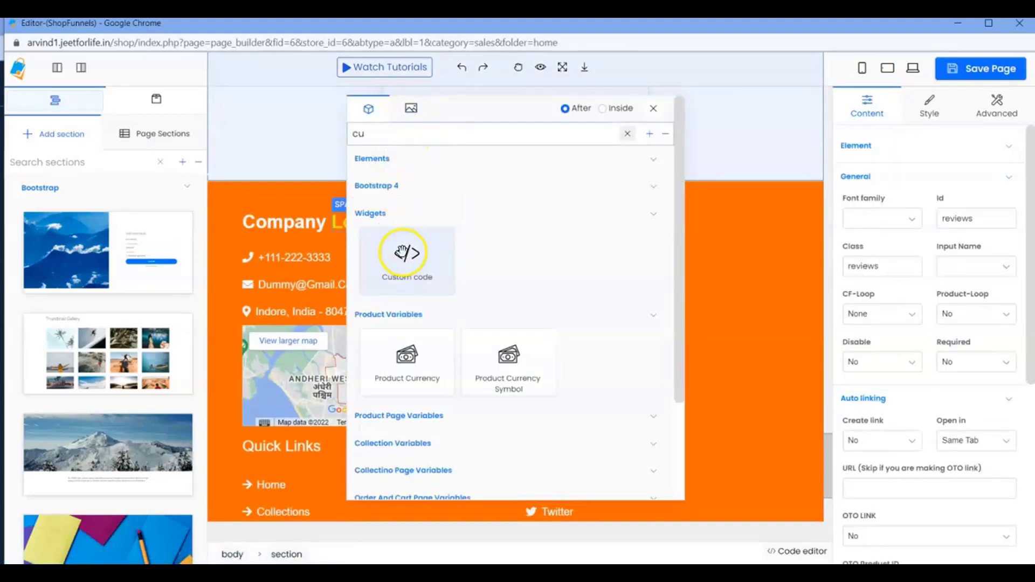
click(405, 253)
Enter [sf_cart_btn] without the id attribute as the component's custom code and save the page.
click(347, 189)
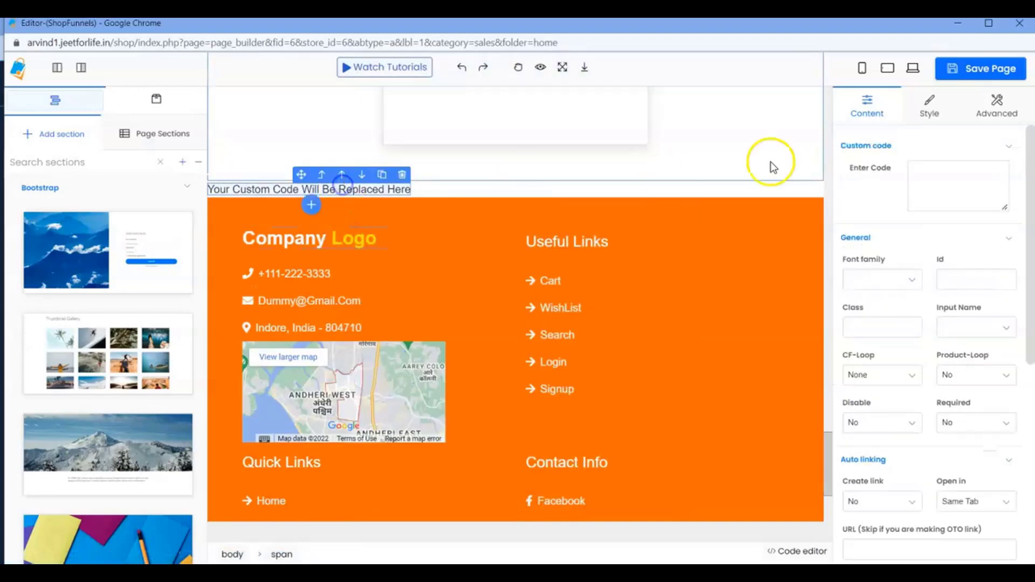
click(946, 167)
text([sf_cart_btn id=4])
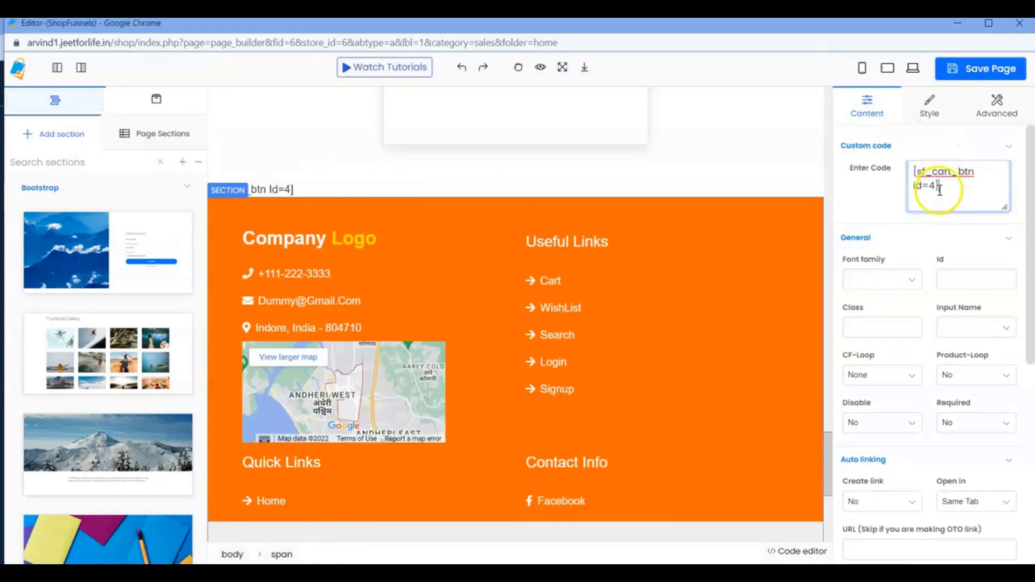
click(937, 184)
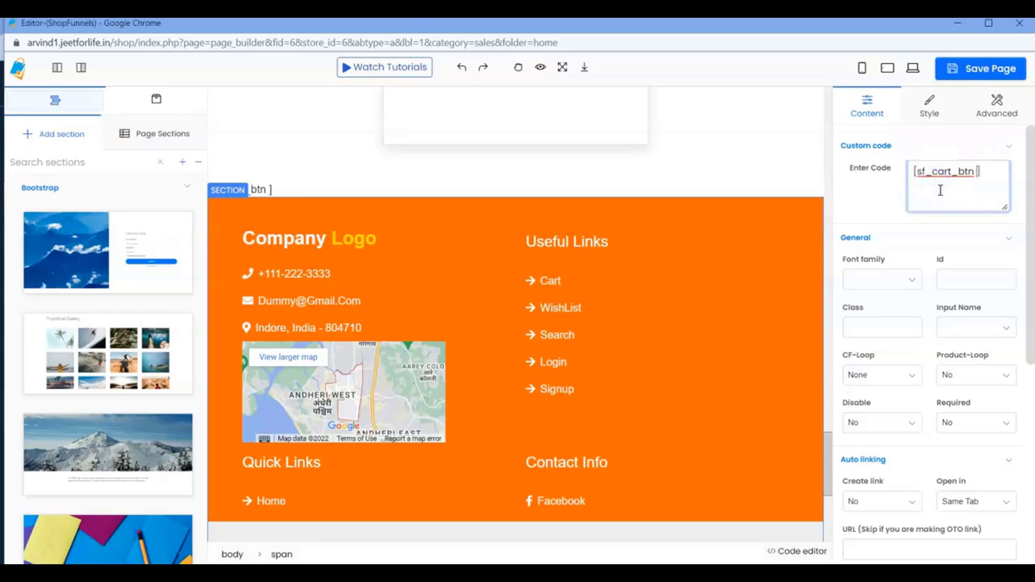
click(972, 68)
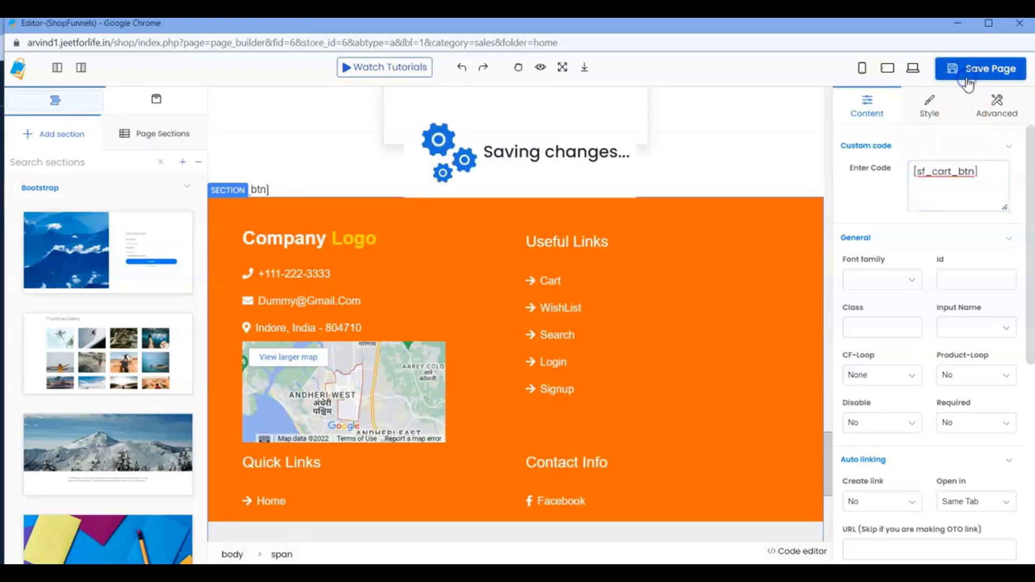
View the cart icon on the live nimble storefront home page.
click(958, 26)
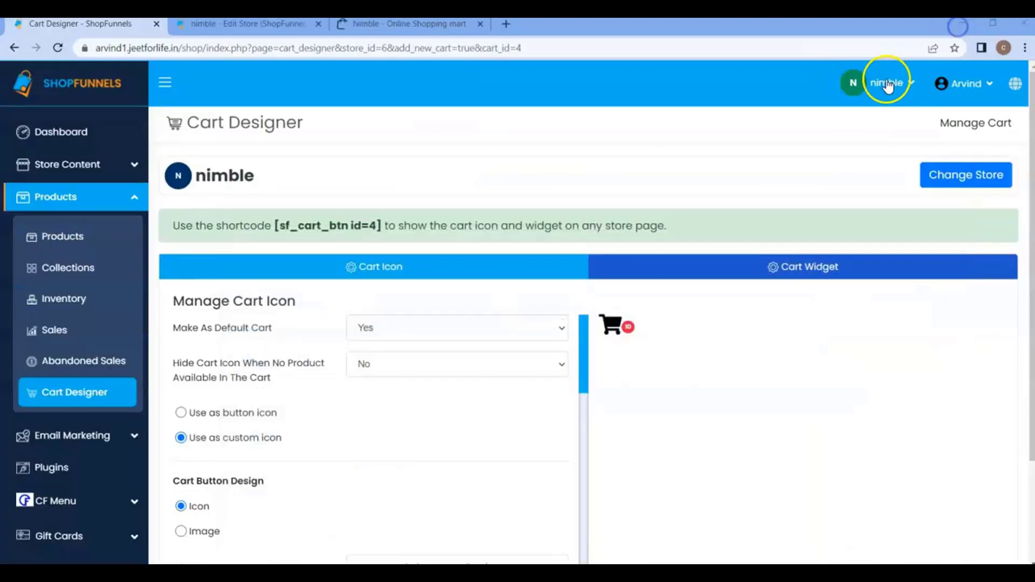
click(399, 27)
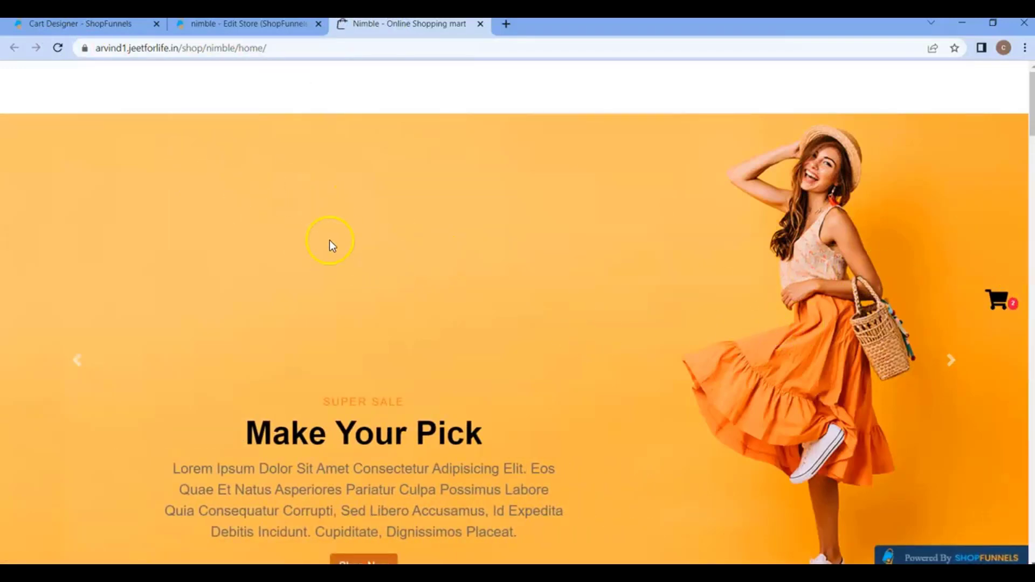
Back in the Cart Designer, set the cart icon to hide when the cart has no products and save.
click(123, 24)
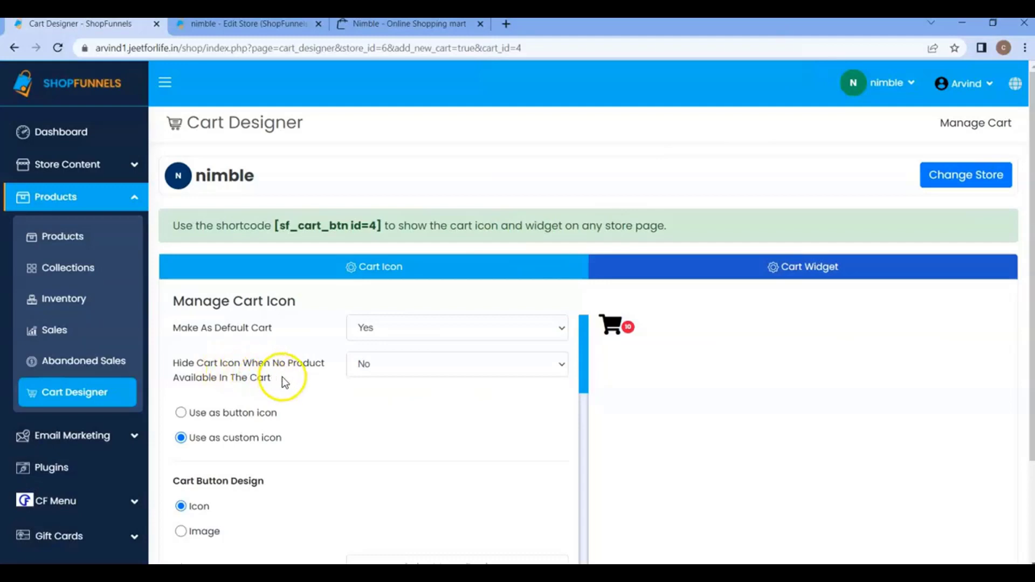
click(362, 371)
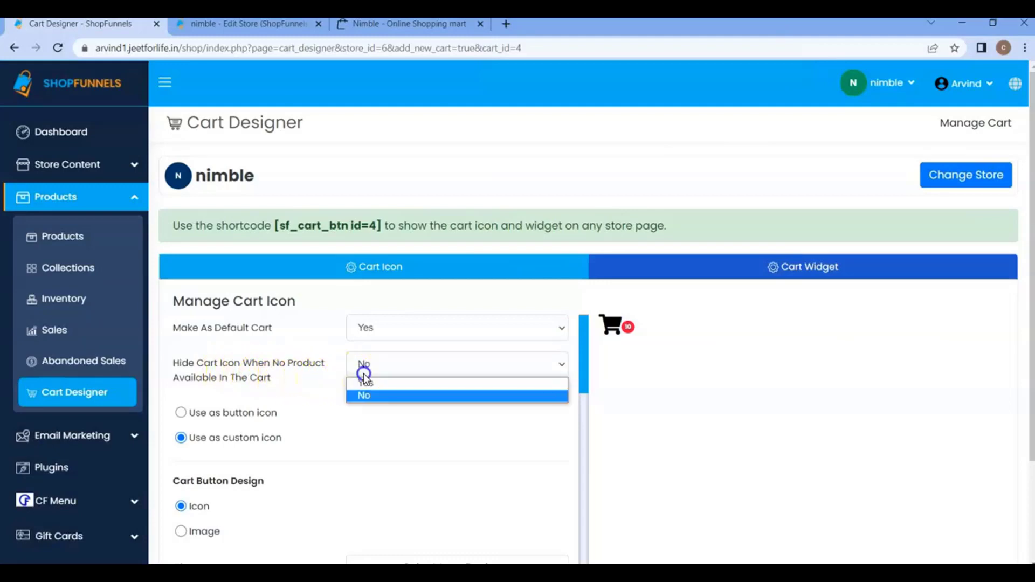
click(380, 387)
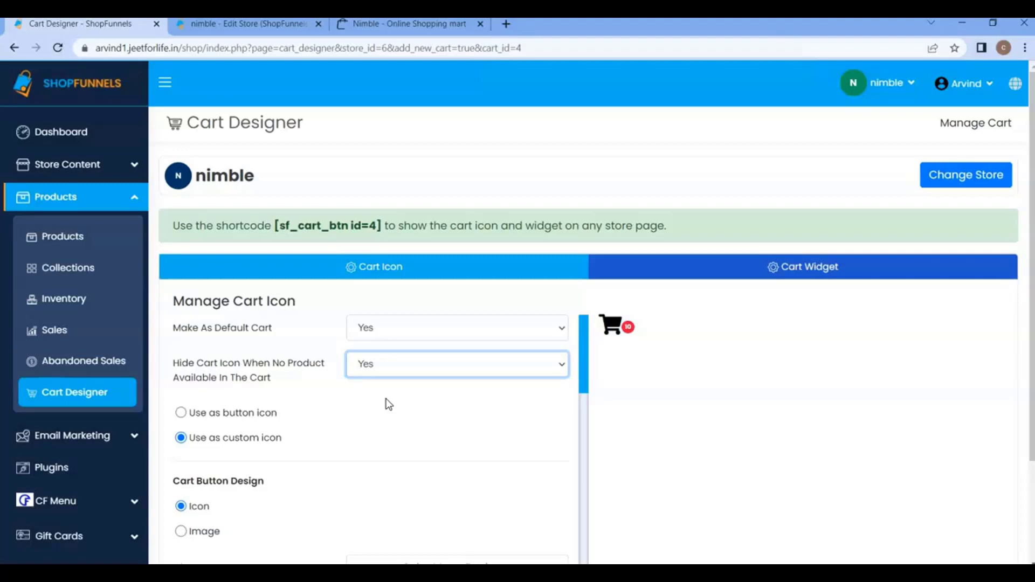
scroll(838, 381, down, 3)
click(987, 484)
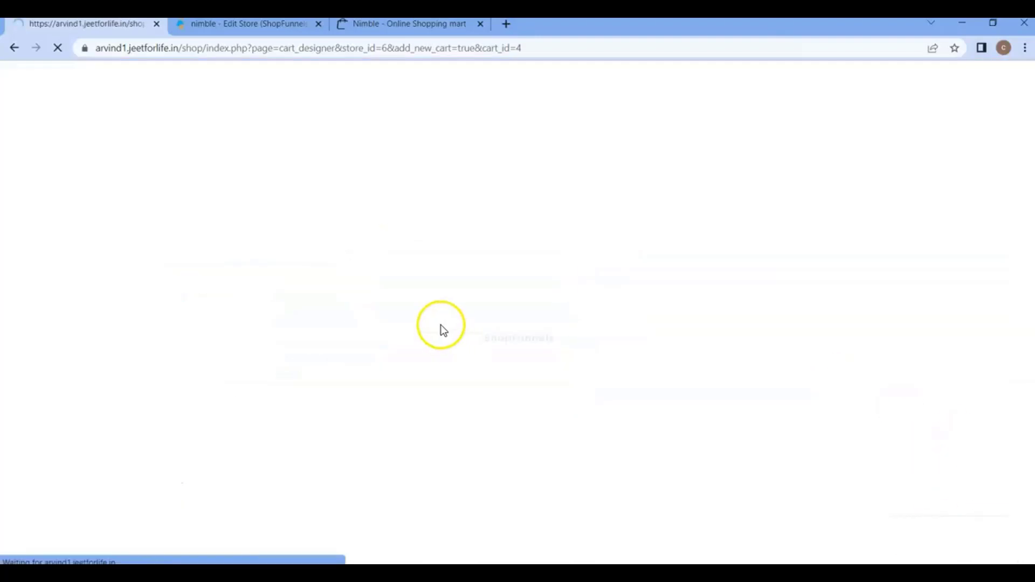
Reload the storefront home page, open the shopping cart widget and go to the full cart page.
click(409, 24)
click(58, 48)
click(997, 300)
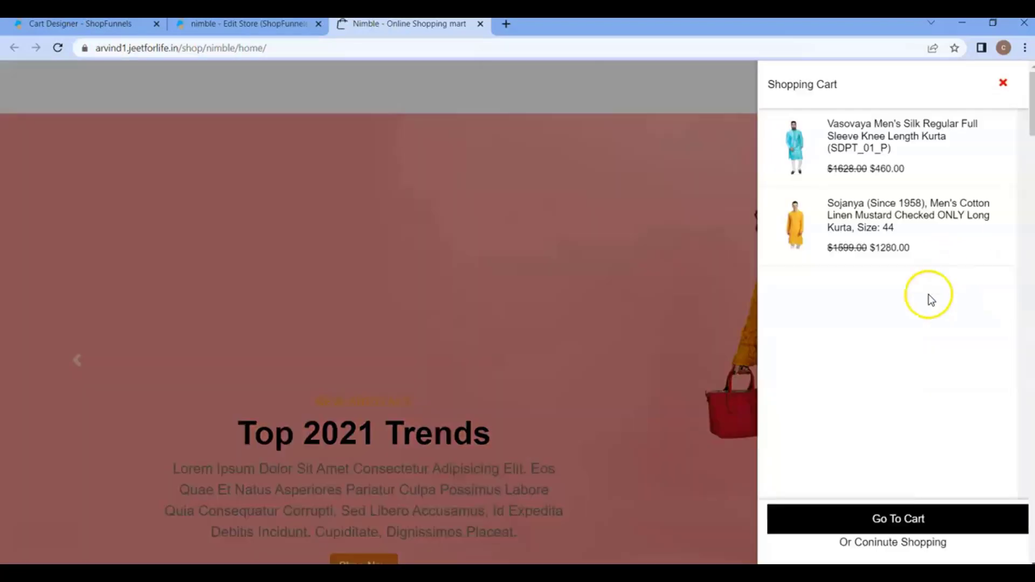
click(937, 517)
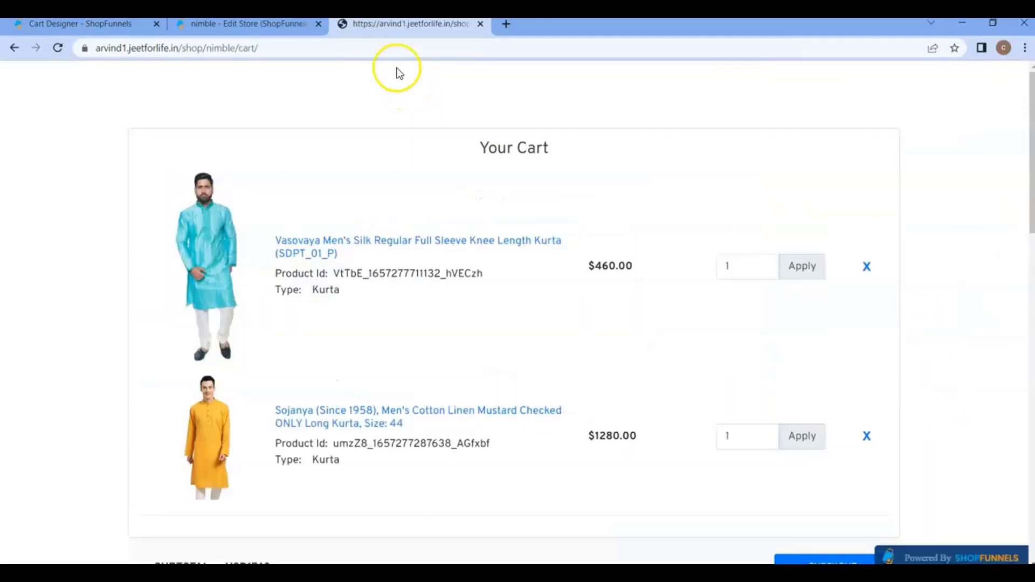
Duplicate the cart page in a new browser tab and remove both kurtas from the cart.
right_click(420, 32)
click(431, 132)
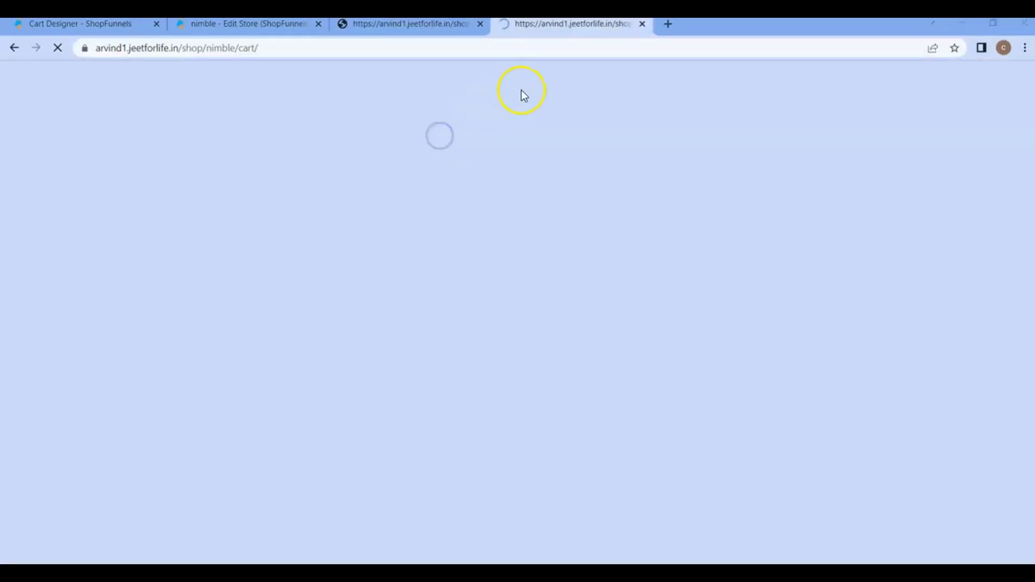
click(866, 269)
click(864, 235)
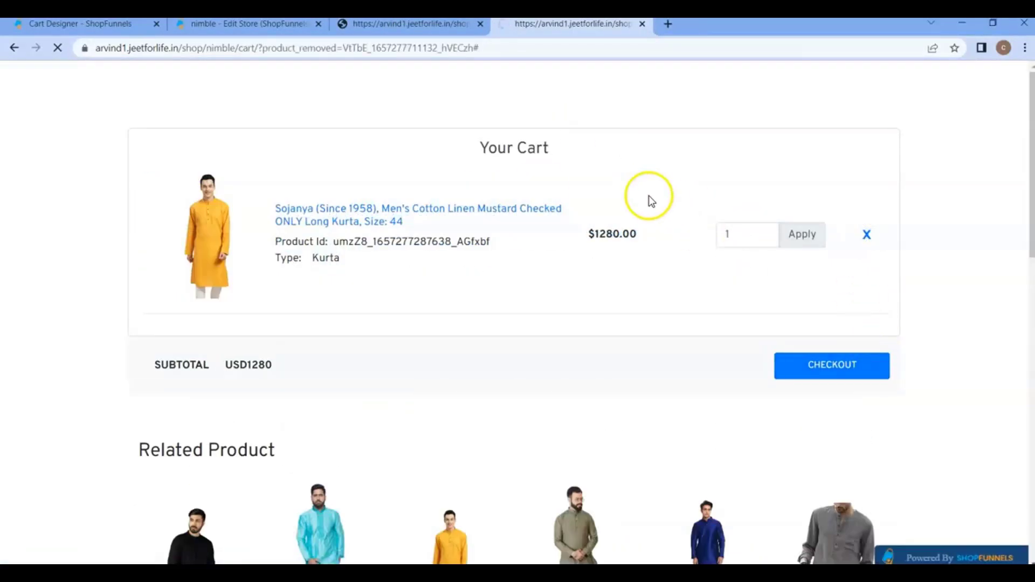
From the storefront home page, add the STOP By Shoppers and Vasovaya kurtas to the cart and open the cart widget.
click(412, 24)
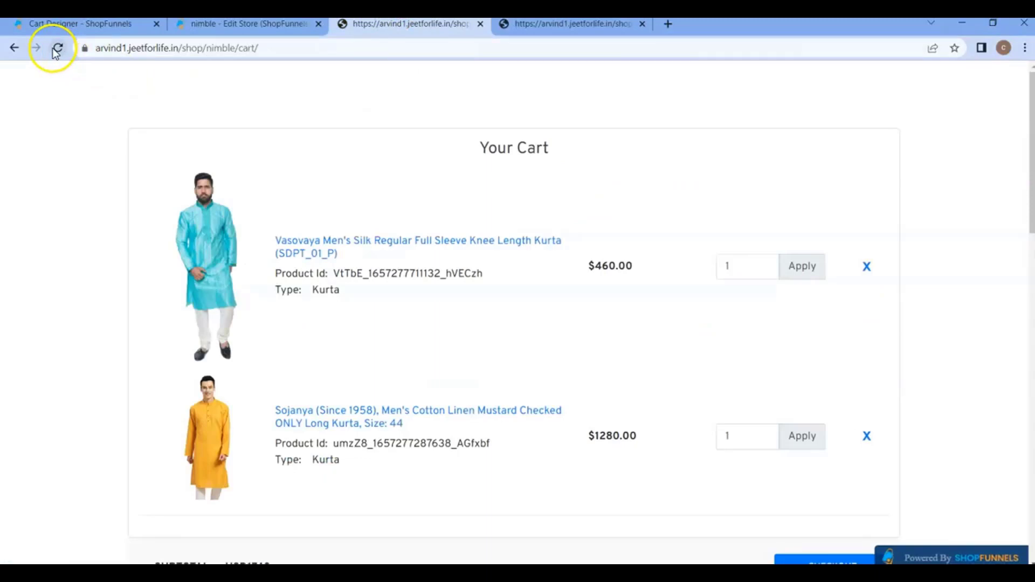
click(14, 48)
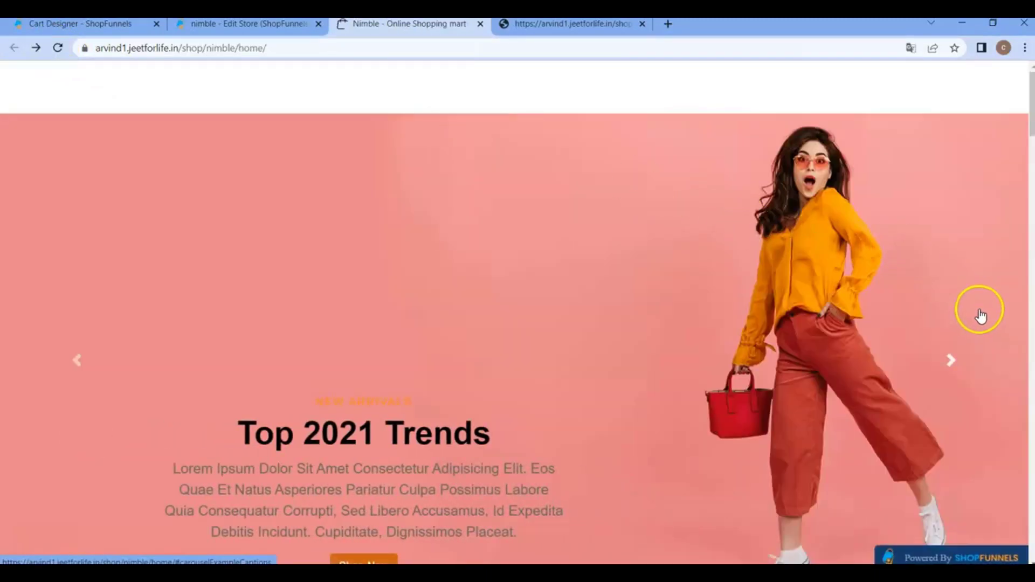
scroll(947, 295, down, 10)
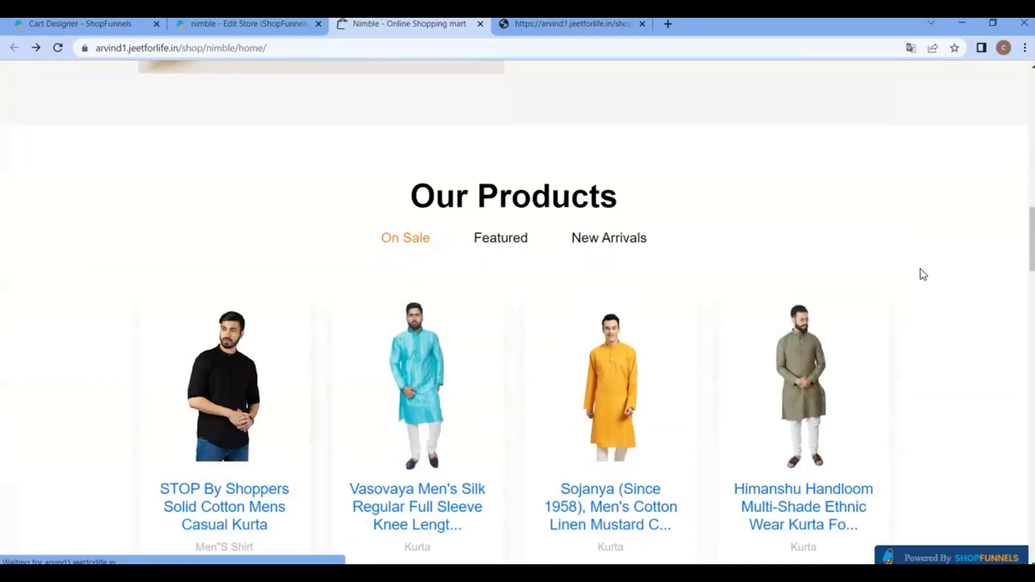
click(177, 362)
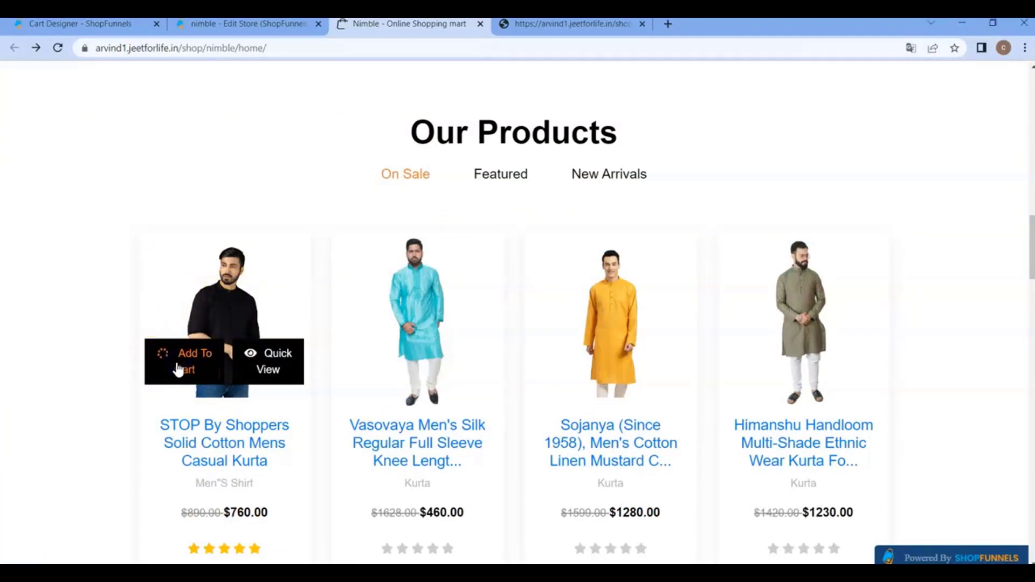
click(377, 360)
click(998, 303)
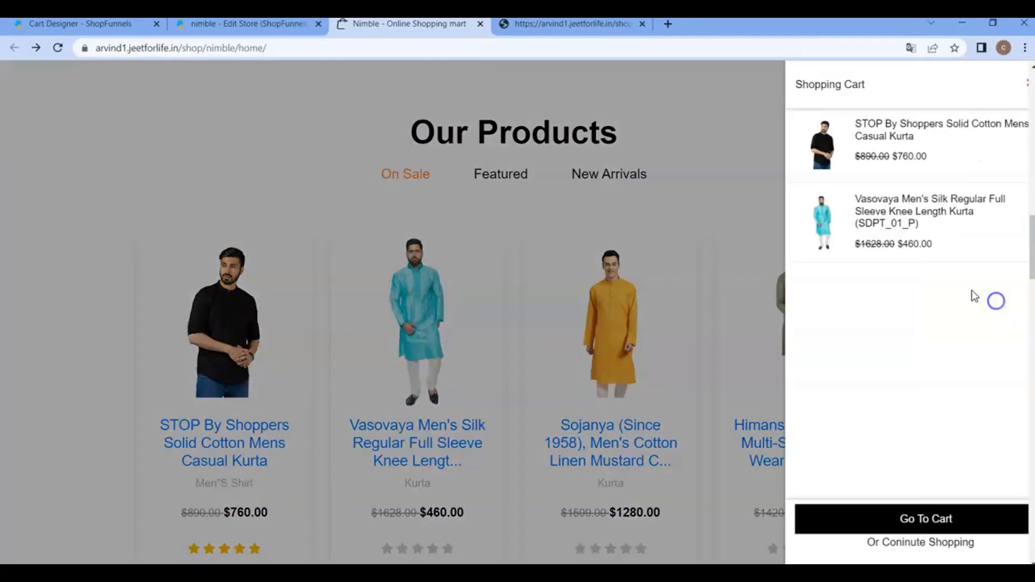
Return to the Cart Designer and choose the briefcase design for the cart icon.
scroll(645, 380, down, 3)
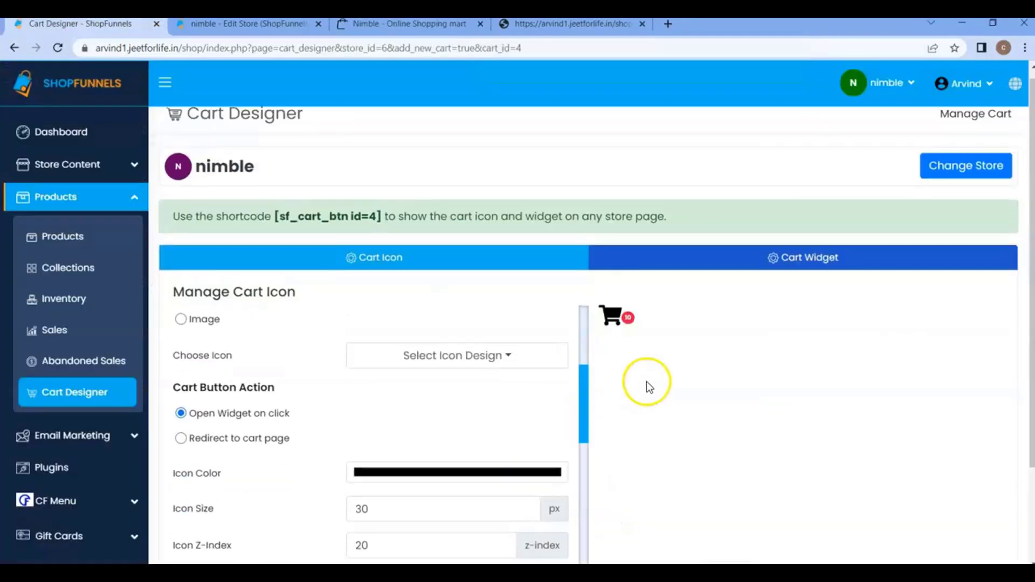
scroll(444, 339, up, 2)
scroll(444, 344, up, 2)
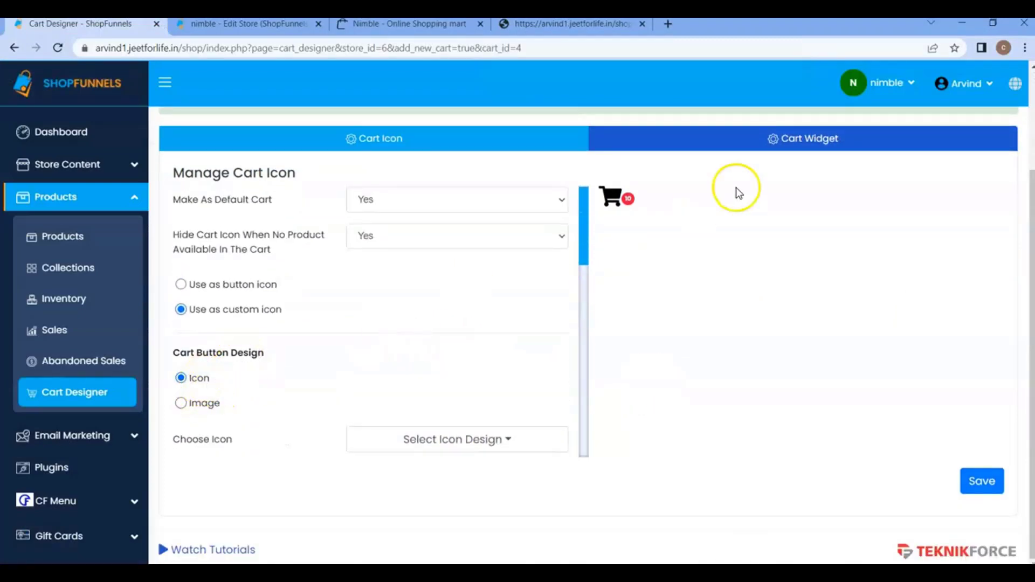
click(386, 443)
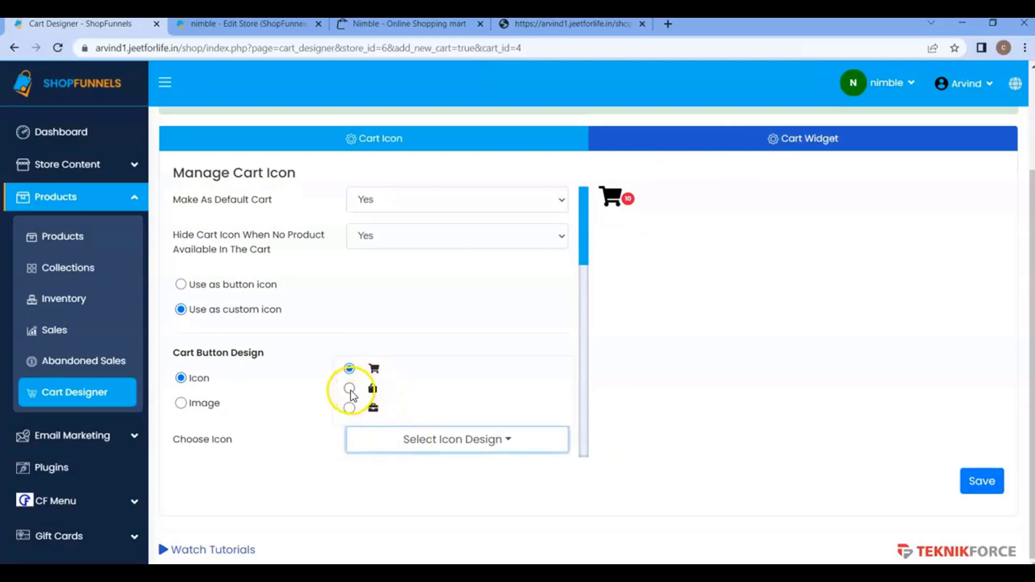
click(349, 409)
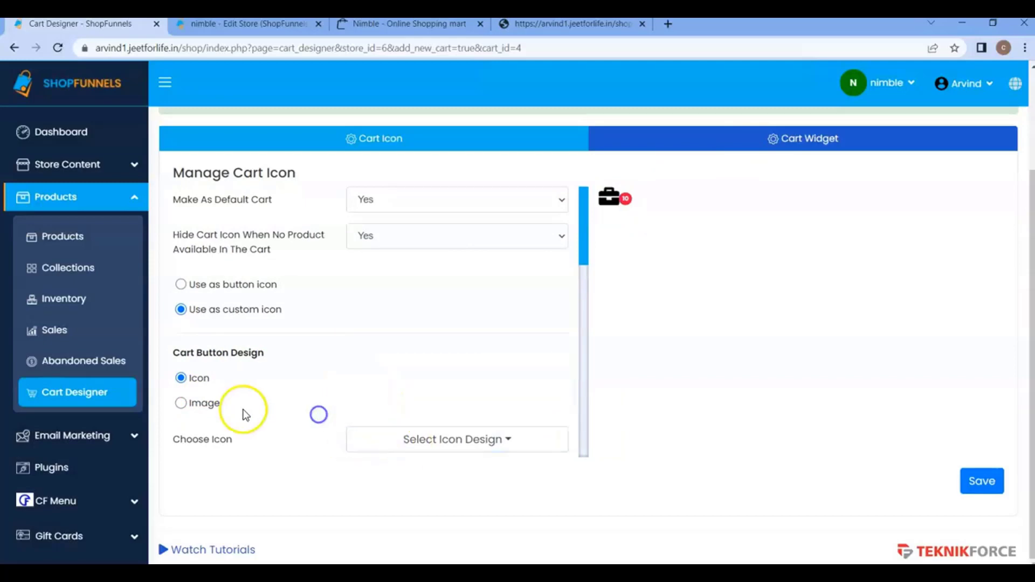
Try the Image option for the cart button design, look over its settings and switch back to Icon.
click(202, 405)
scroll(337, 409, down, 1)
scroll(336, 409, down, 1)
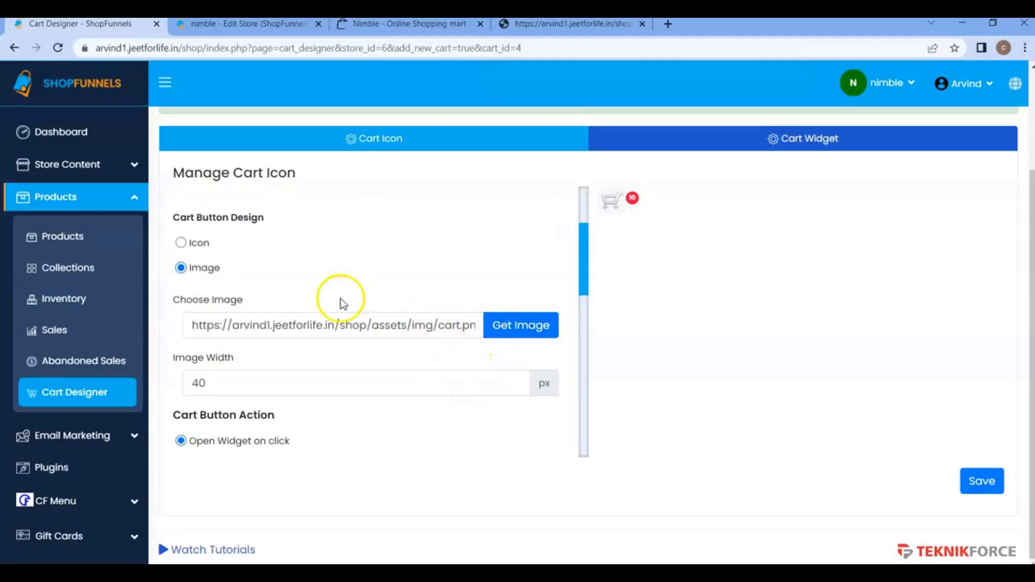
click(204, 243)
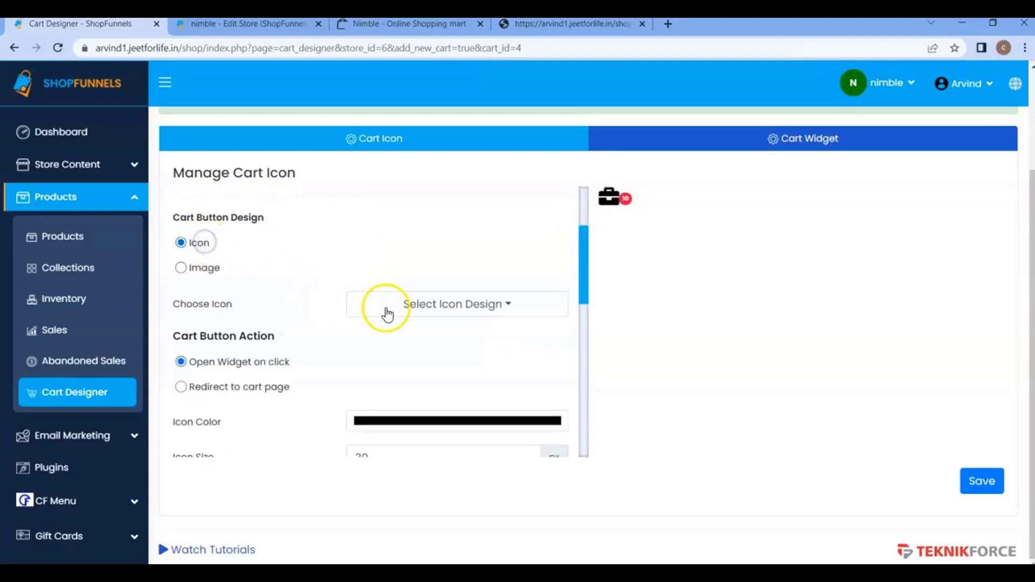
Save the cart icon with the briefcase design and reload the storefront home page.
click(411, 304)
click(372, 371)
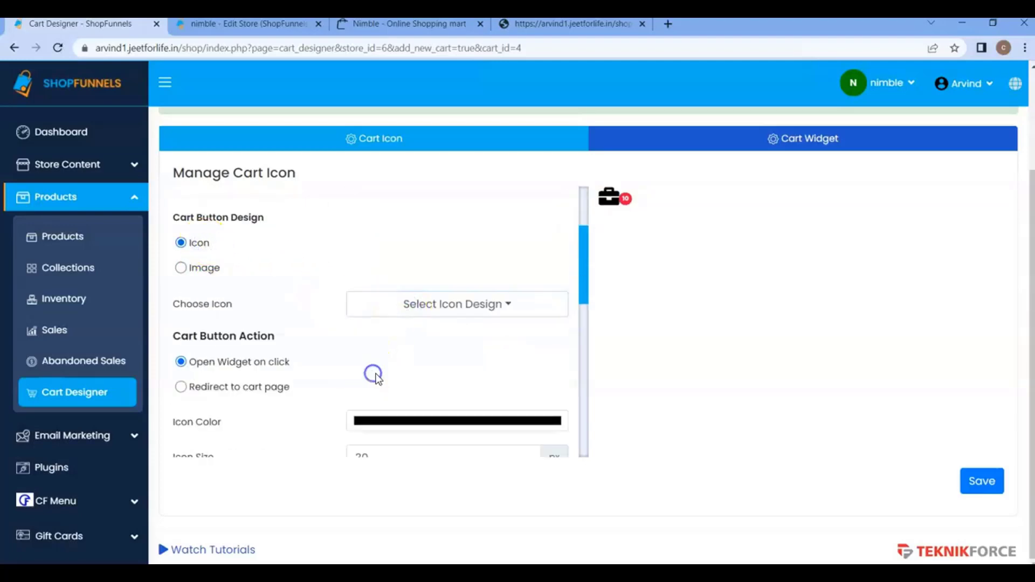
scroll(307, 340, down, 1)
click(976, 480)
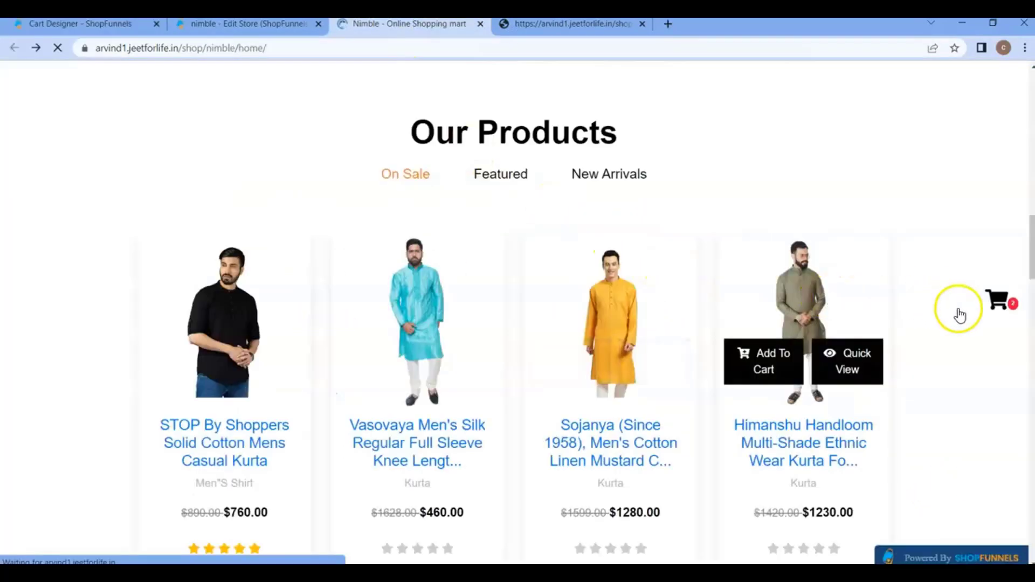
key(F5)
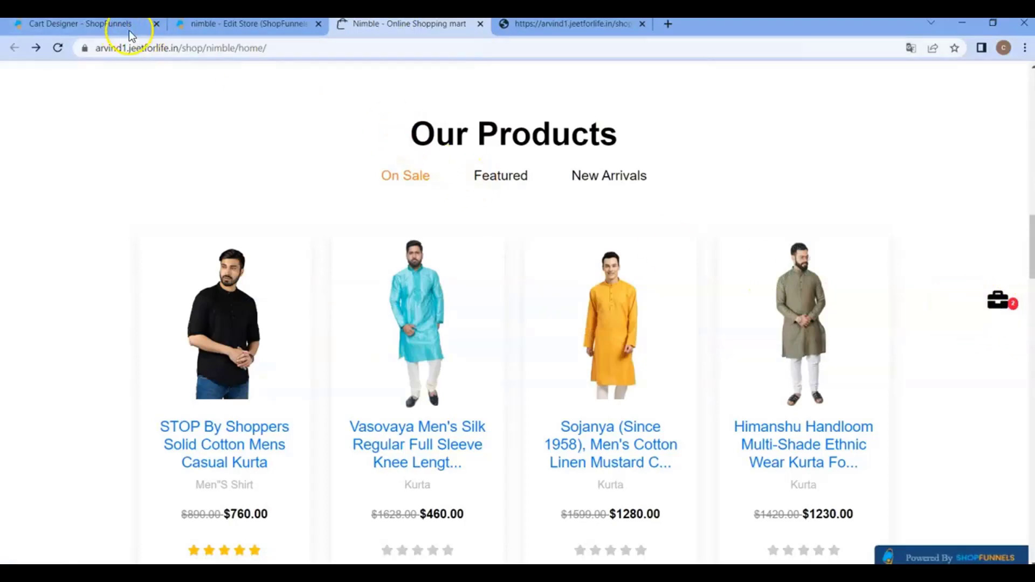
Review the Cart Button Action options in the Cart Designer and open the storefront's cart widget from the briefcase icon.
click(104, 28)
scroll(380, 385, down, 3)
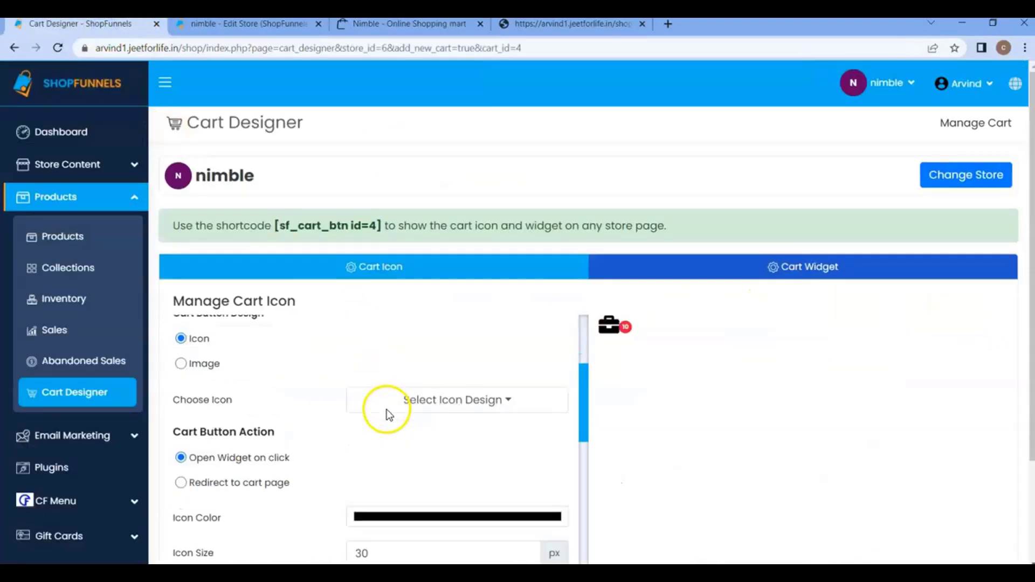
scroll(389, 414, down, 2)
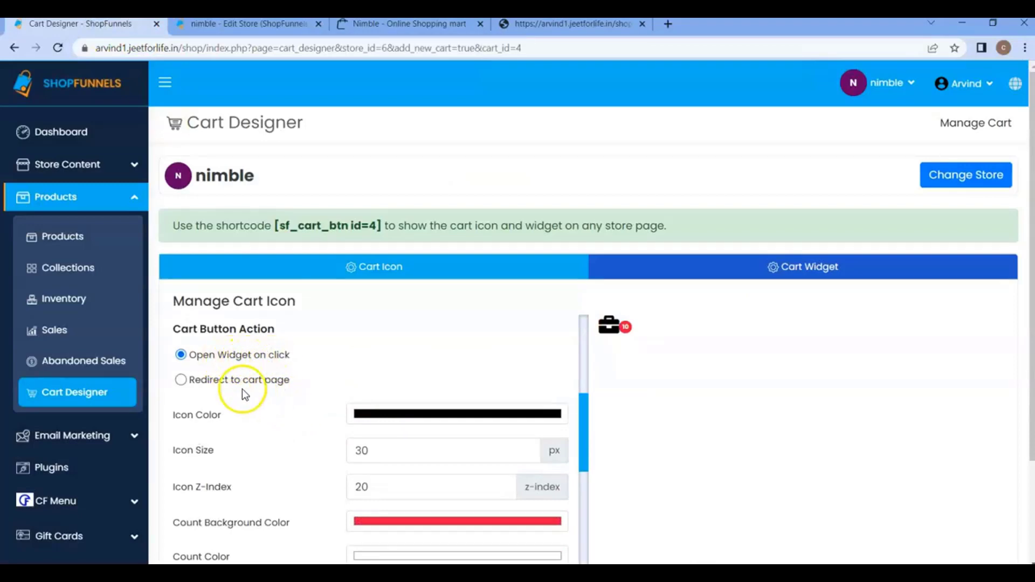
click(372, 27)
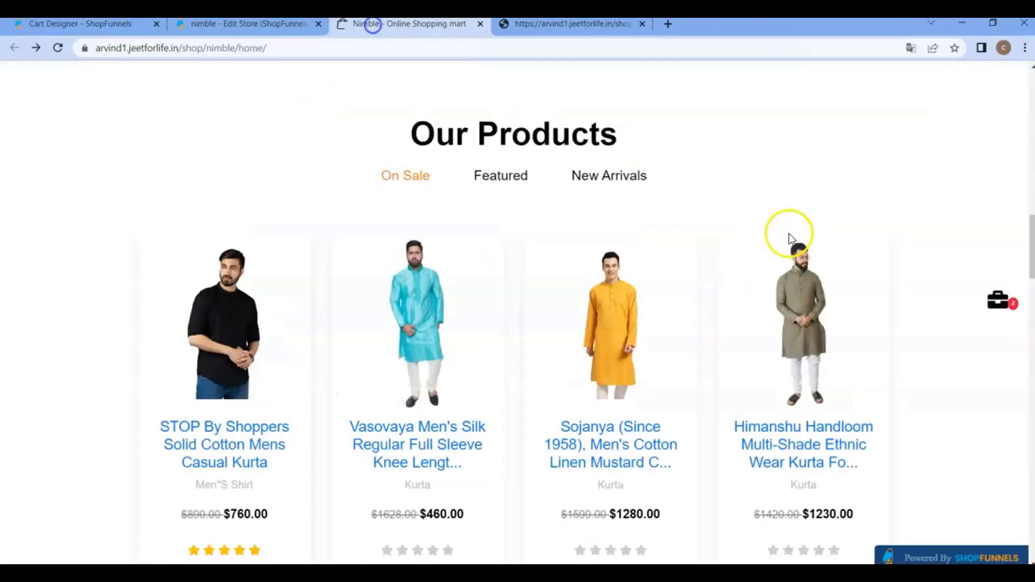
click(1004, 311)
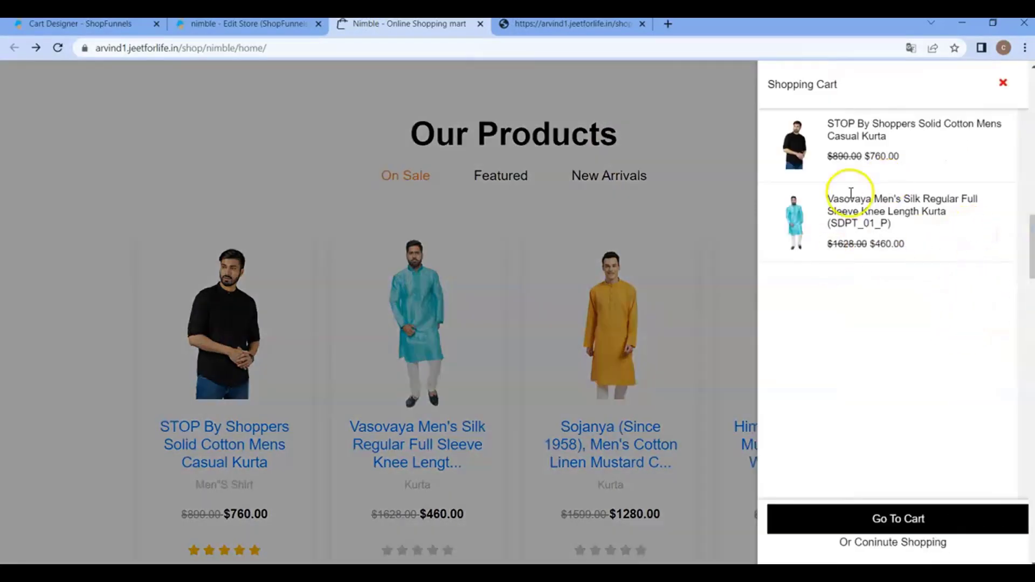
Set the cart button action to Redirect to cart page, and close the open cart widget on the storefront.
click(156, 29)
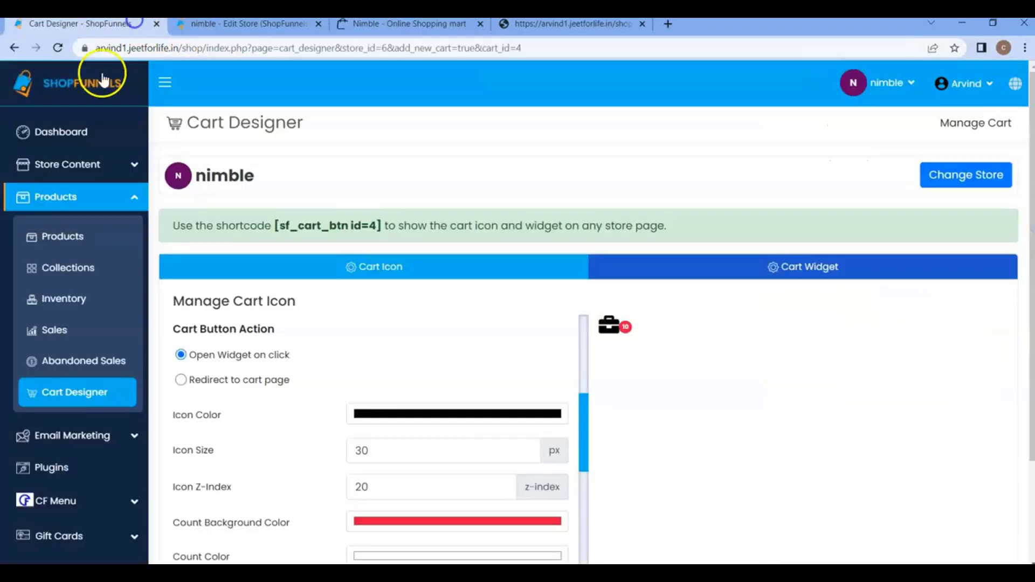
click(218, 383)
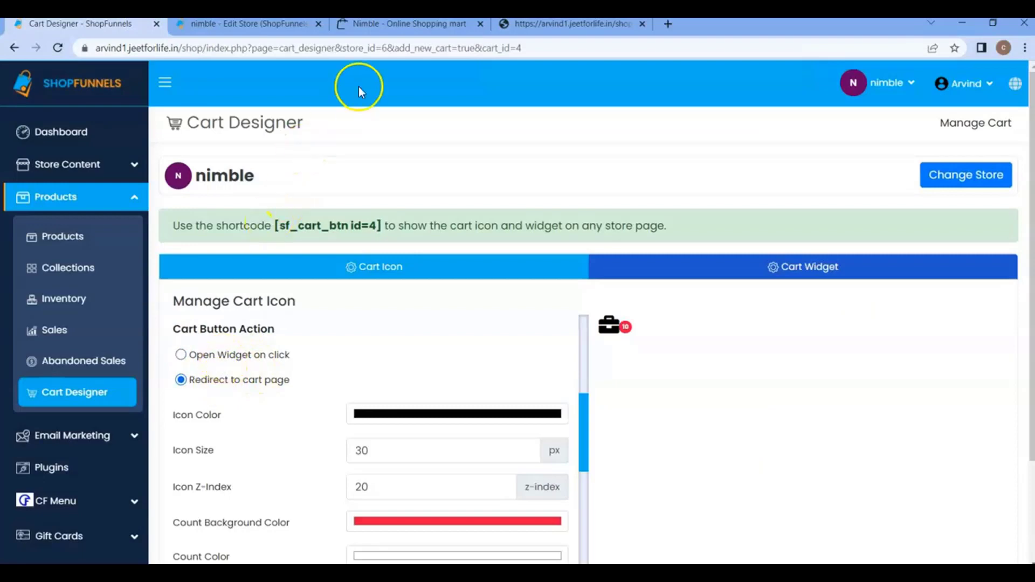
click(389, 27)
click(696, 272)
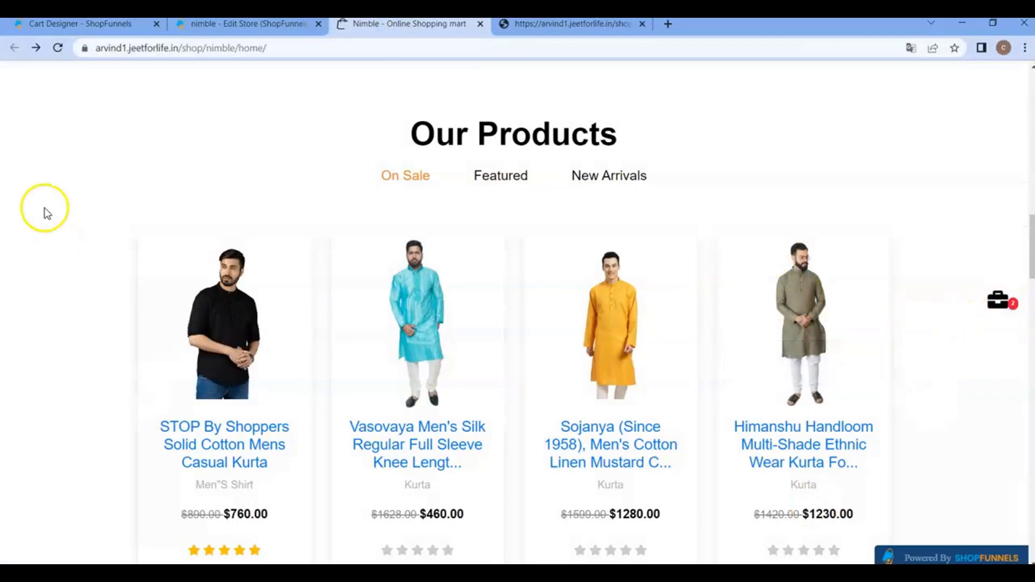
Return to the Cart Designer and set the cart icon size to 41 px.
click(114, 27)
scroll(343, 347, down, 3)
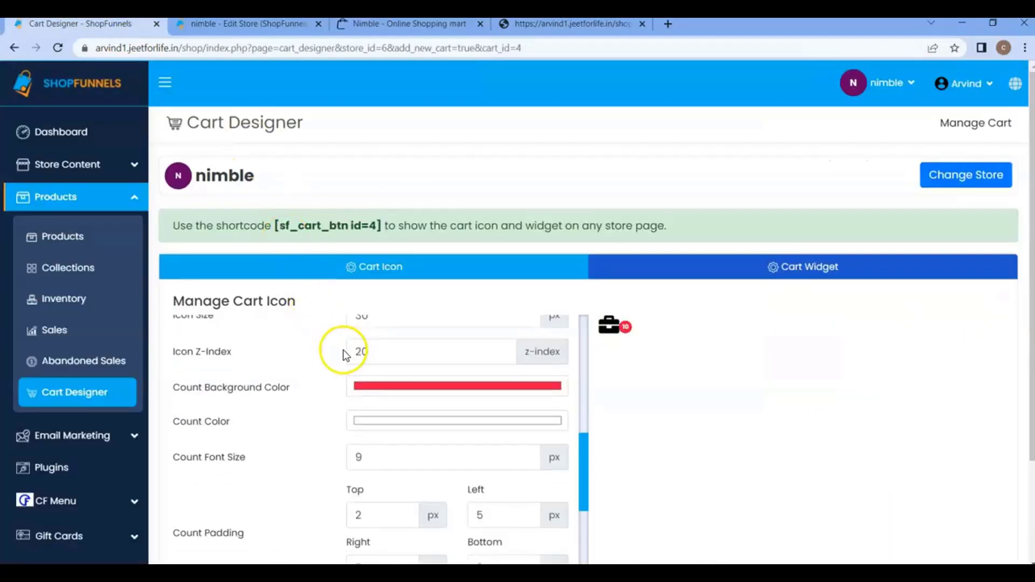
scroll(355, 371, up, 3)
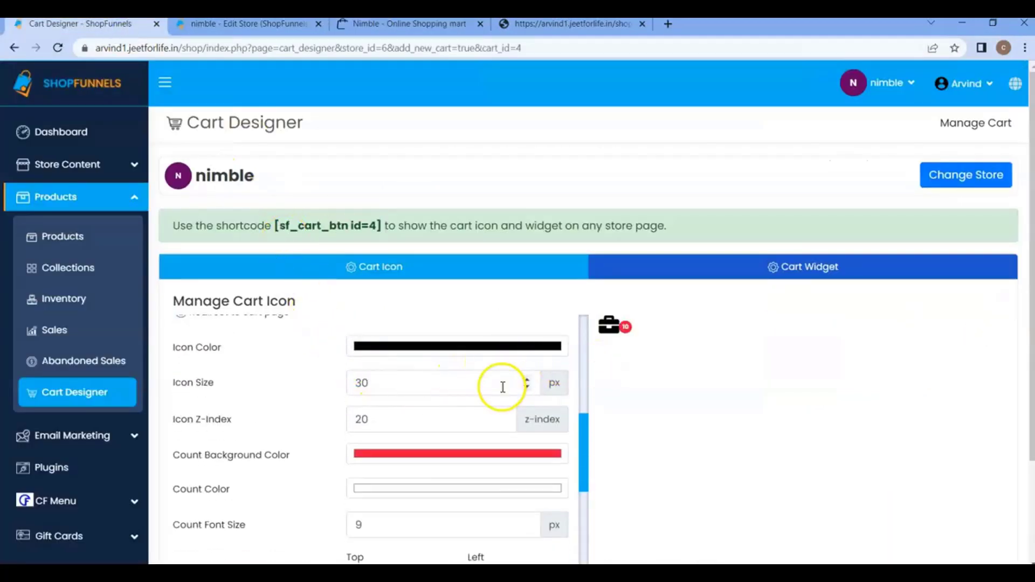
scroll(533, 385, up, 2)
scroll(638, 393, down, 2)
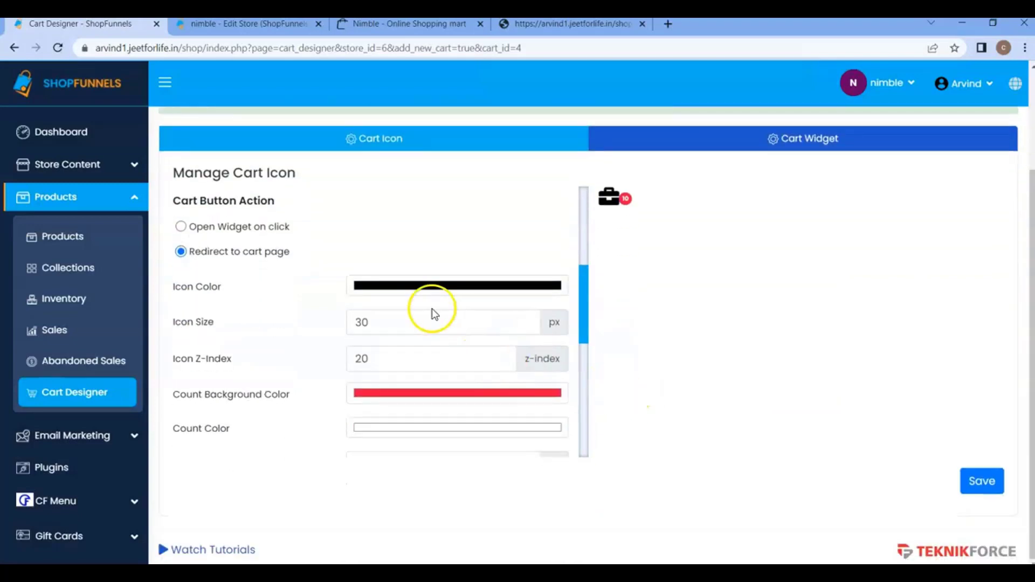
click(384, 334)
key(Up)
key(Up)
key(Up)
key(Up)
key(Up)
key(Up)
key(Up)
key(Up)
key(Up)
key(Up)
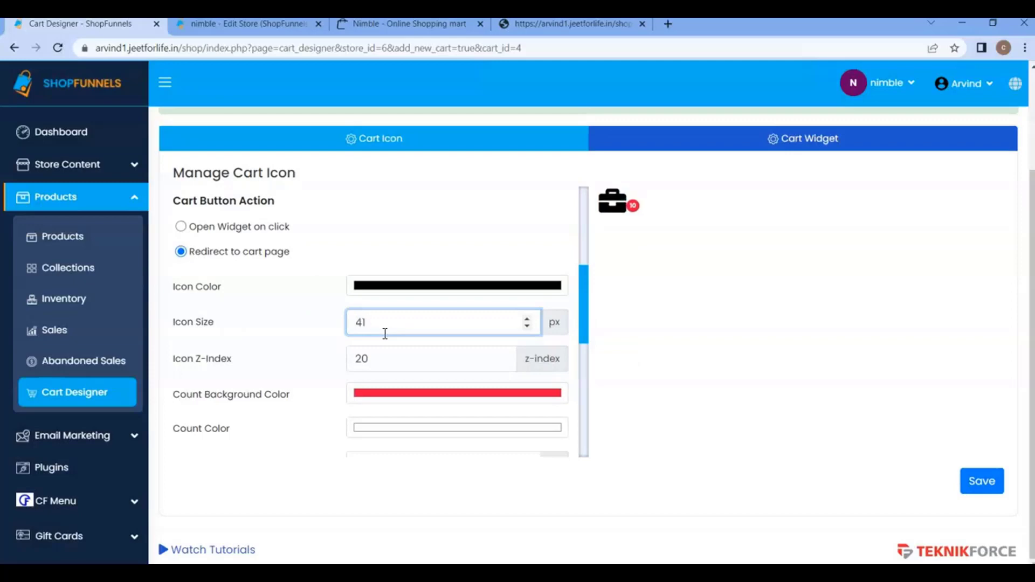
Look at the Icon Z-Index setting, and close and reopen the storefront's cart widget to see how the layers overlap.
click(383, 355)
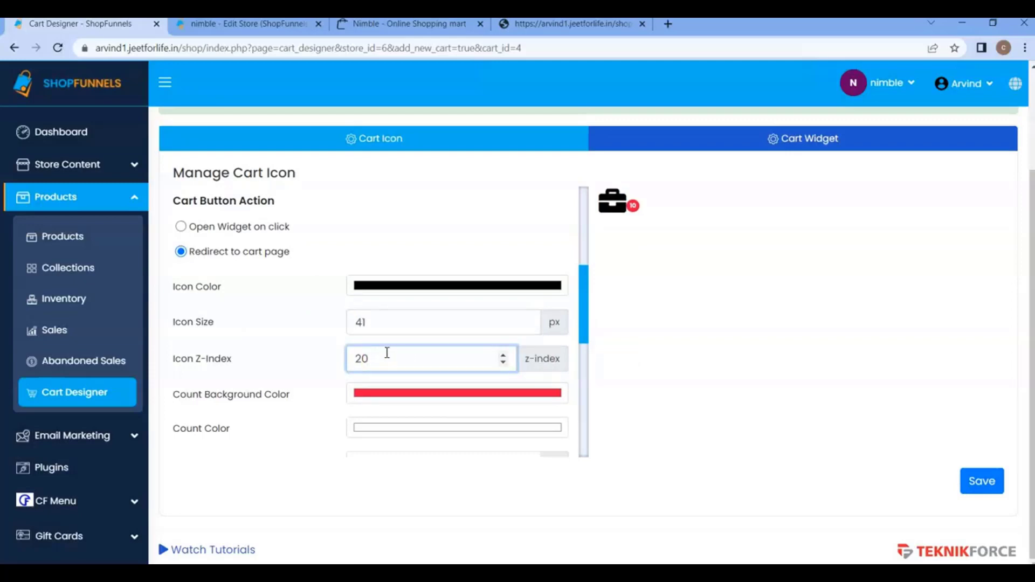
click(381, 24)
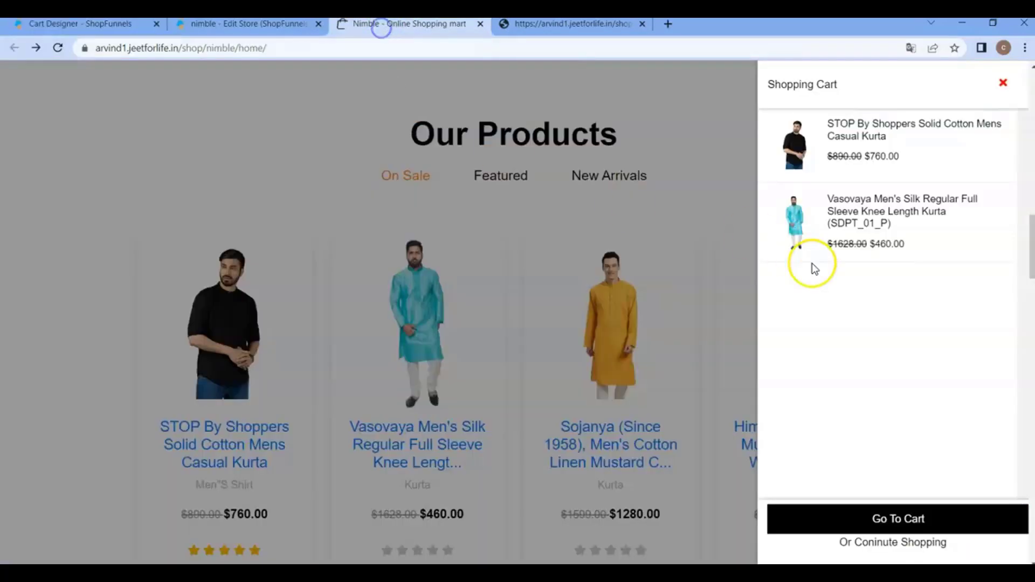
click(694, 302)
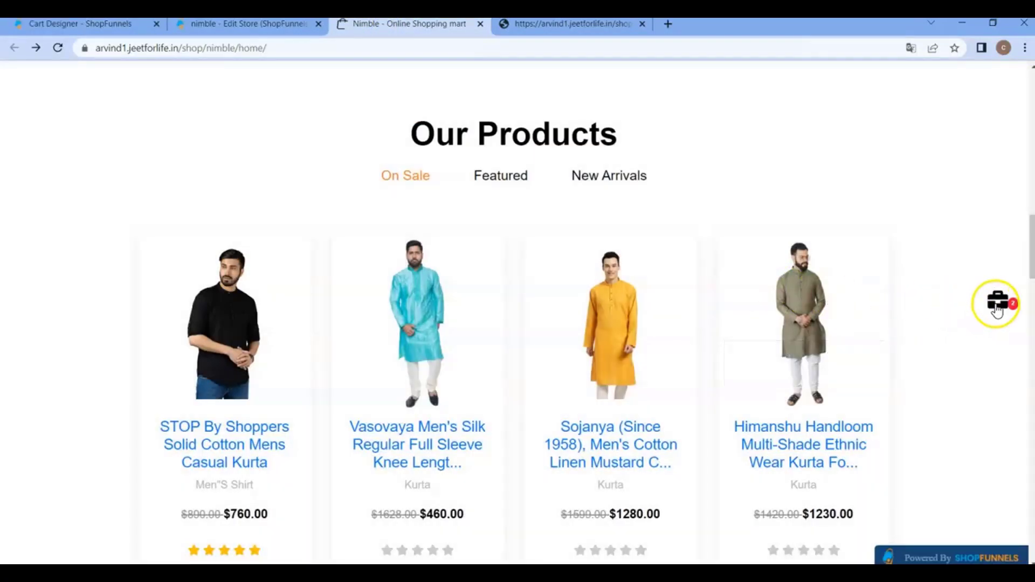
click(996, 309)
mouse_move(836, 317)
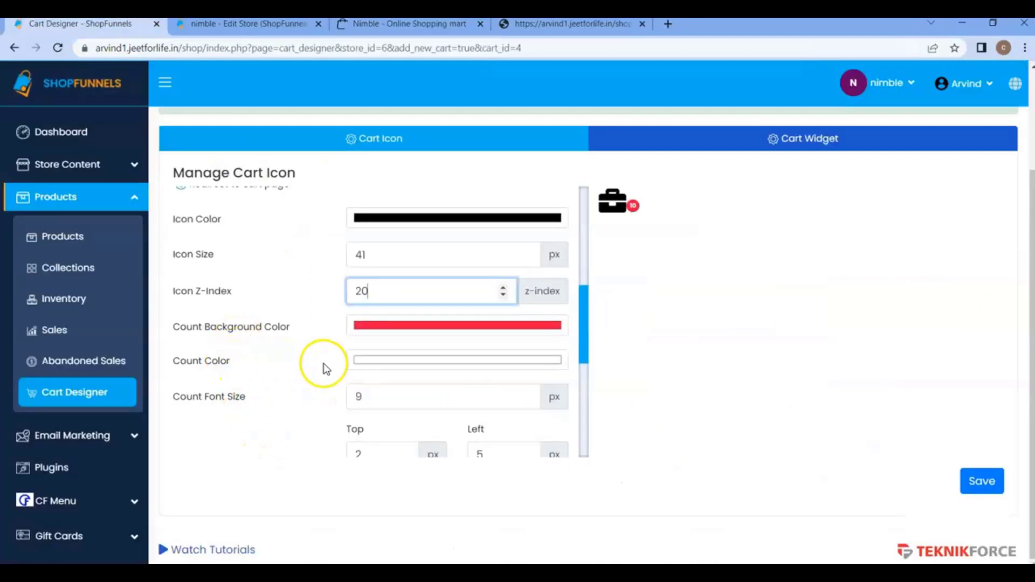
Set the cart count's font size to 10 px and its position to -104% top and 67% left.
scroll(318, 387, down, 1)
click(376, 334)
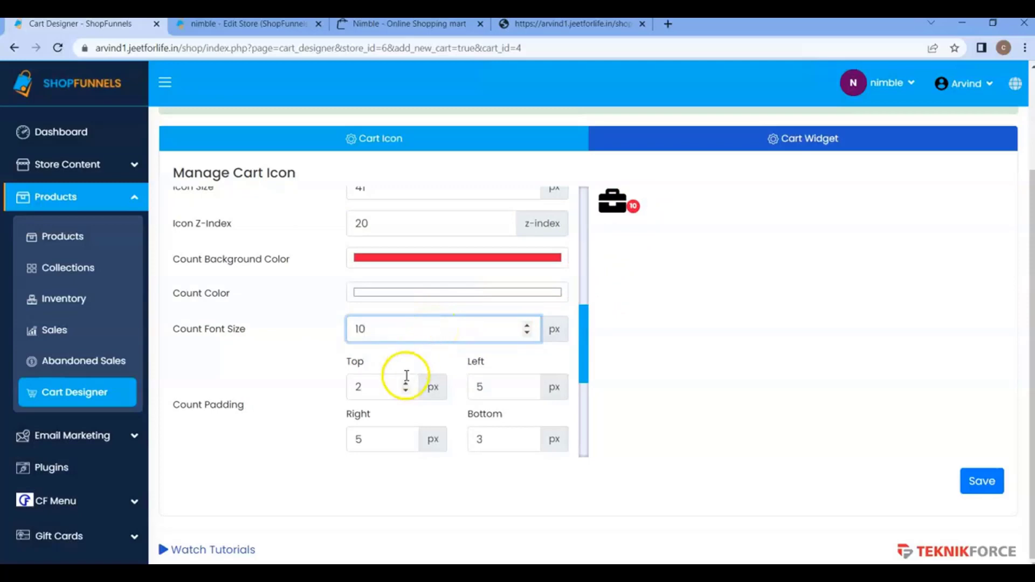
scroll(374, 384, down, 1)
scroll(374, 384, down, 2)
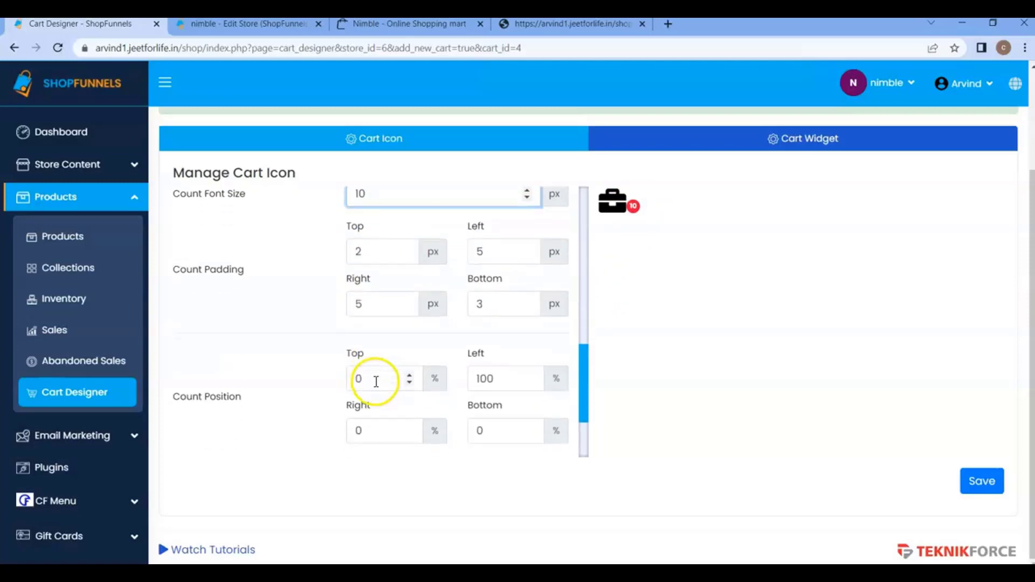
click(385, 308)
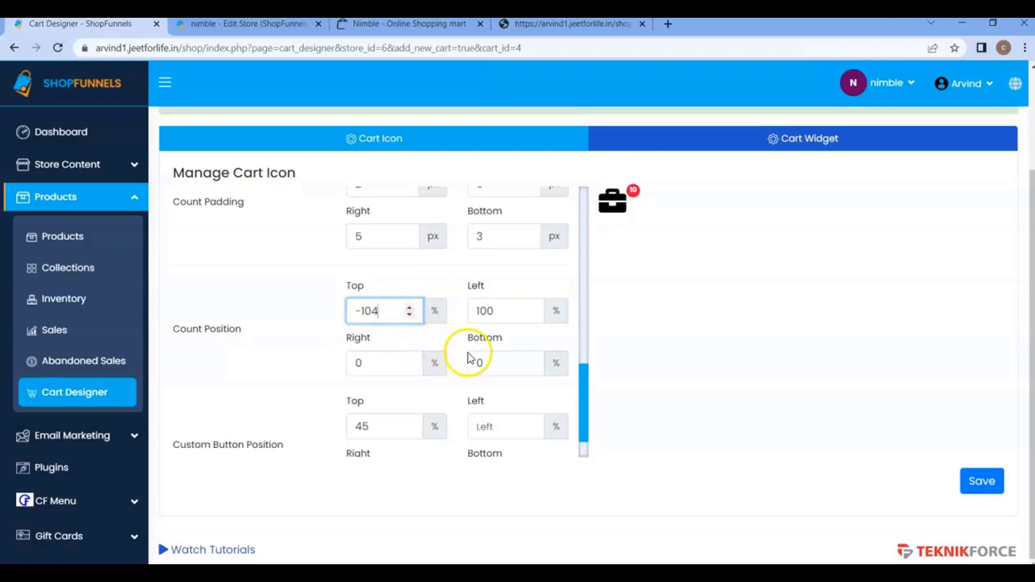
click(500, 313)
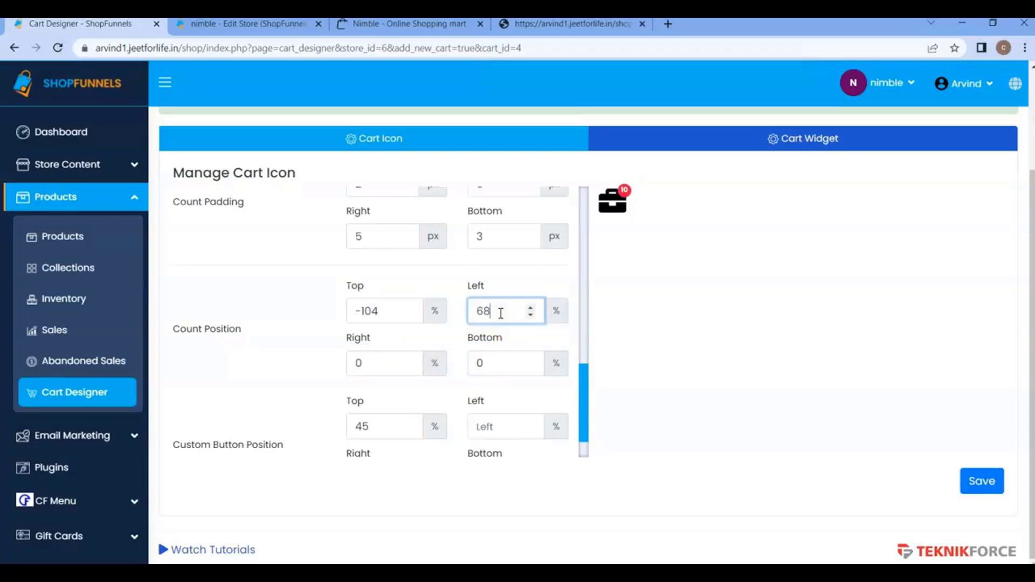
scroll(528, 373, down, 1)
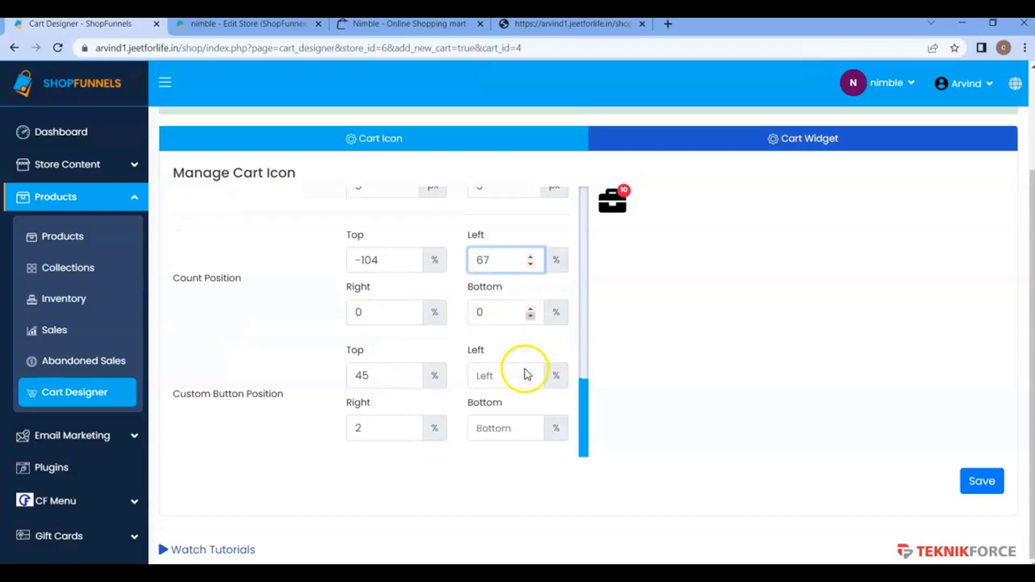
Save the resized icon and repositioned count badge, and reload the storefront home page to check them.
scroll(535, 364, up, 10)
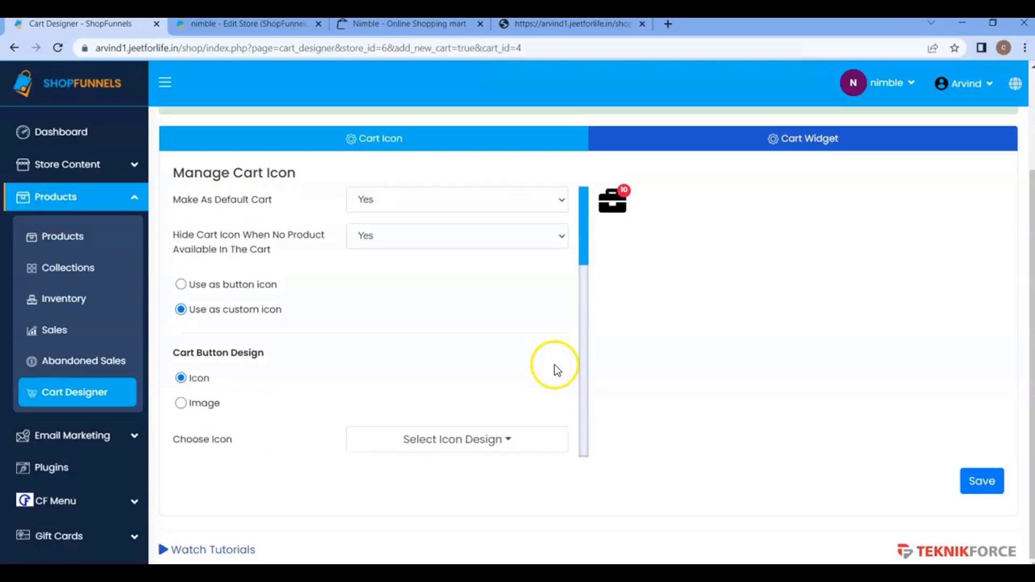
click(984, 488)
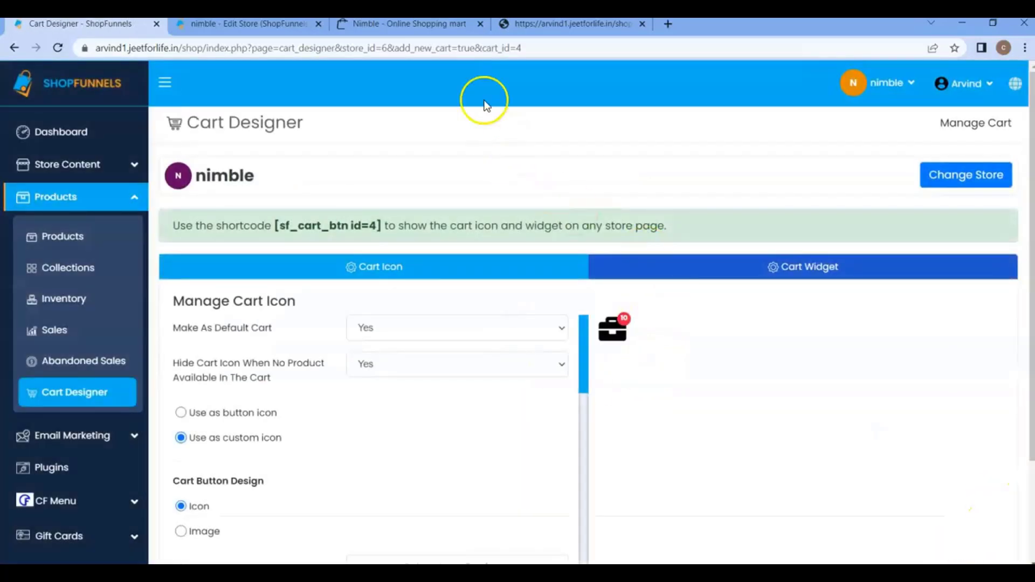
click(373, 24)
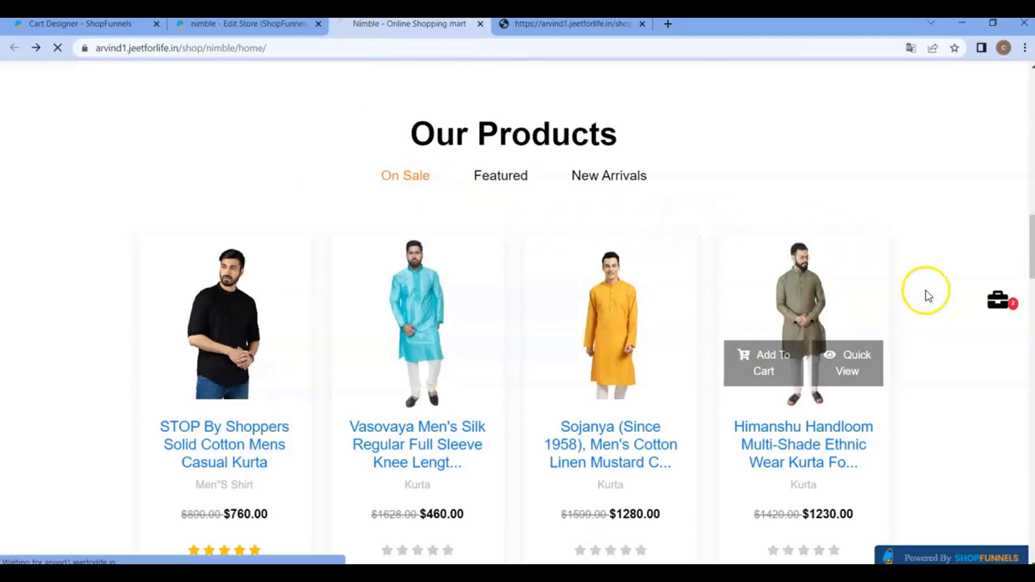
key(F5)
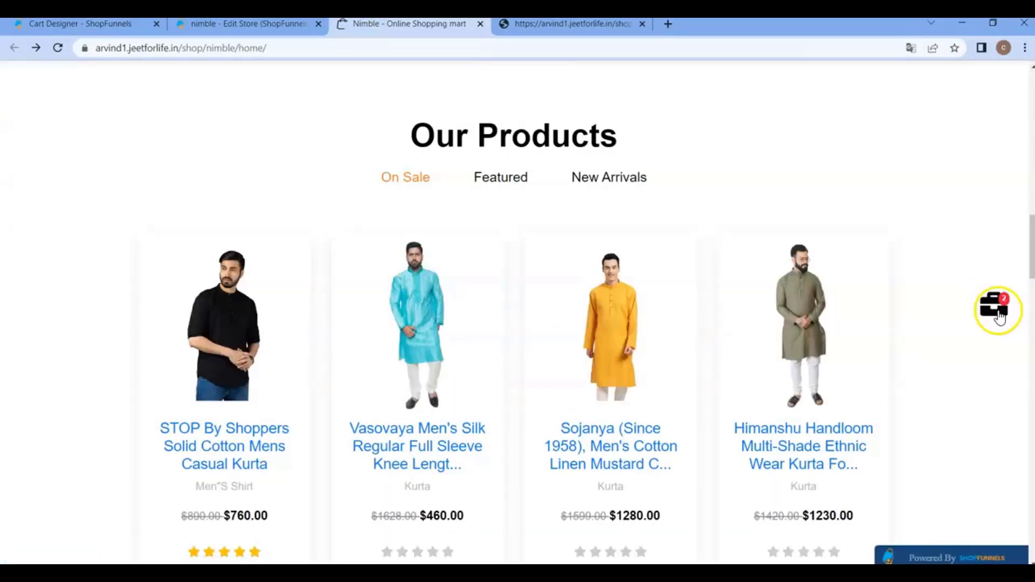
Return to the Cart Designer and review the Count Position and Custom Button Position settings.
click(128, 25)
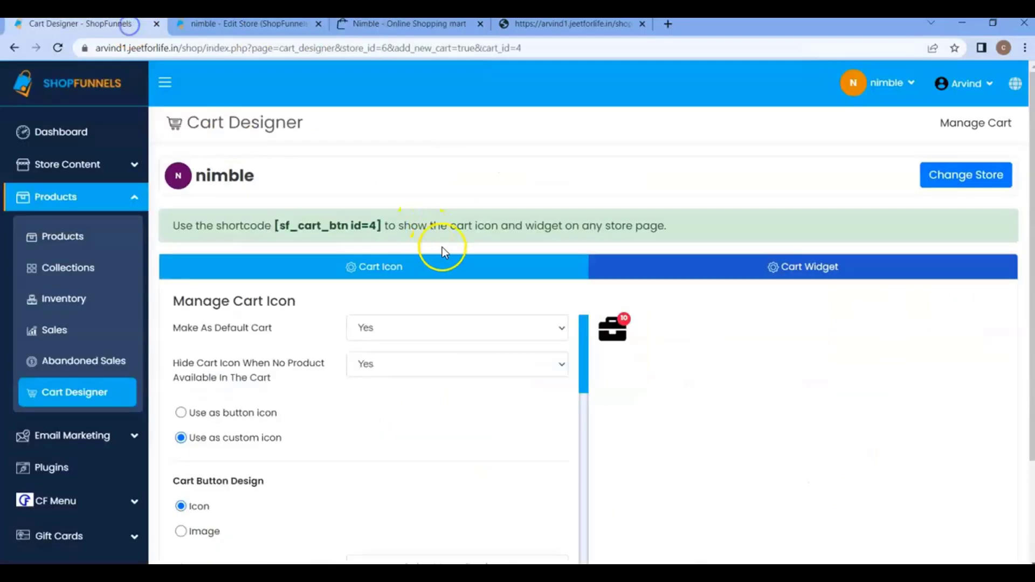
scroll(534, 380, down, 10)
scroll(535, 380, down, 4)
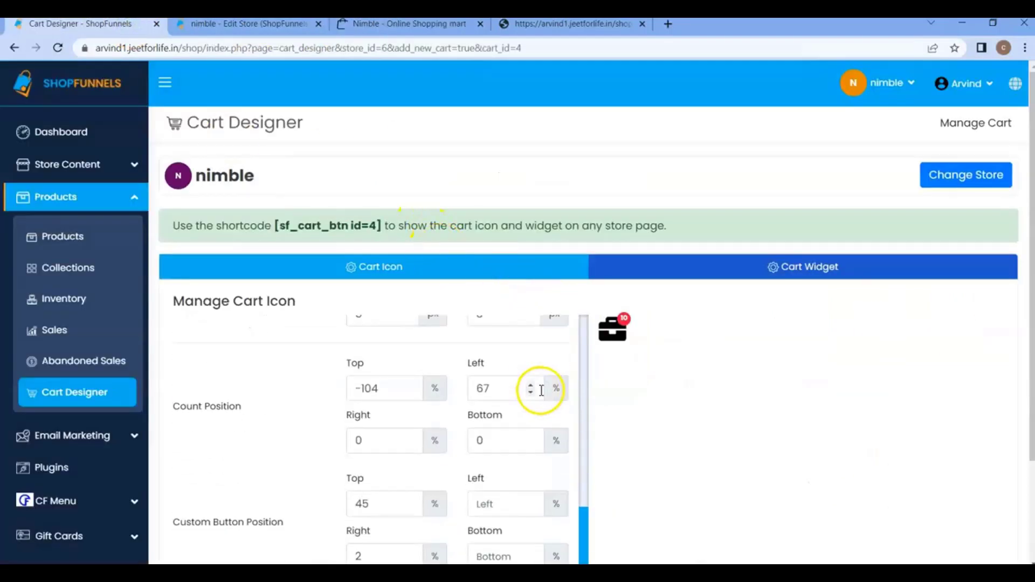
scroll(743, 292, up, 3)
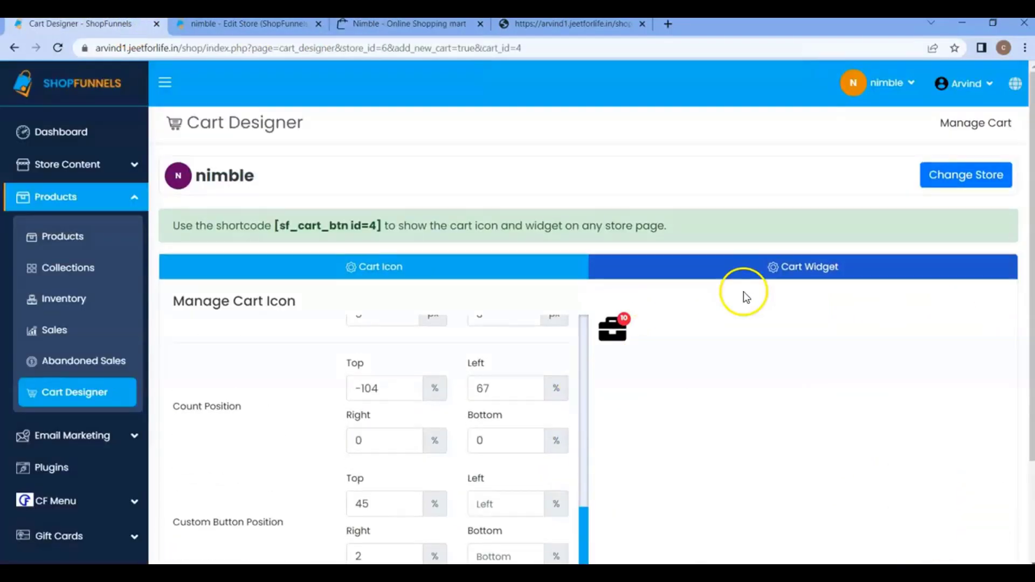
Examine the Cart Widget's z-index and header settings and compare them with the shopping cart widget on the storefront.
click(803, 269)
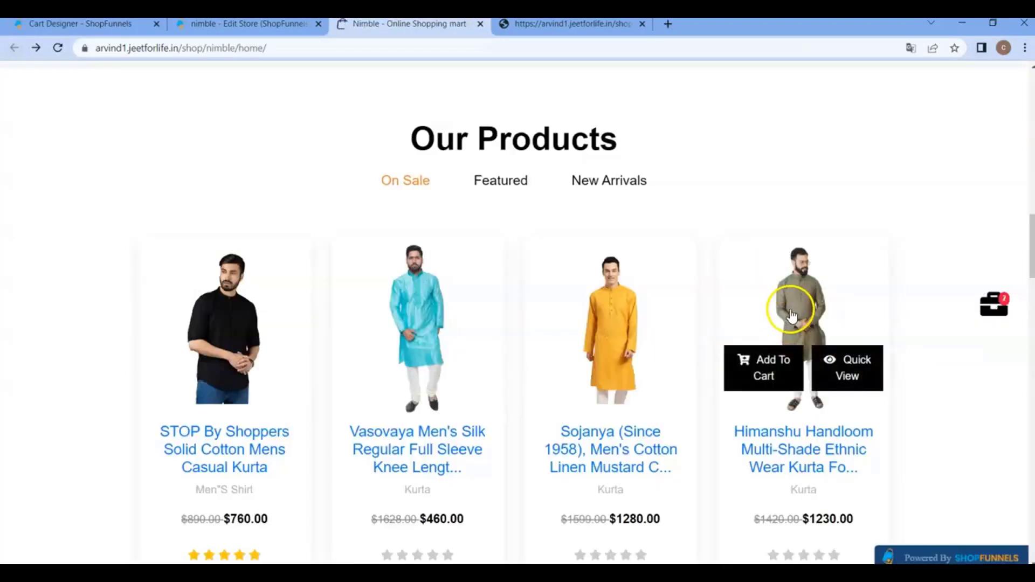
click(992, 303)
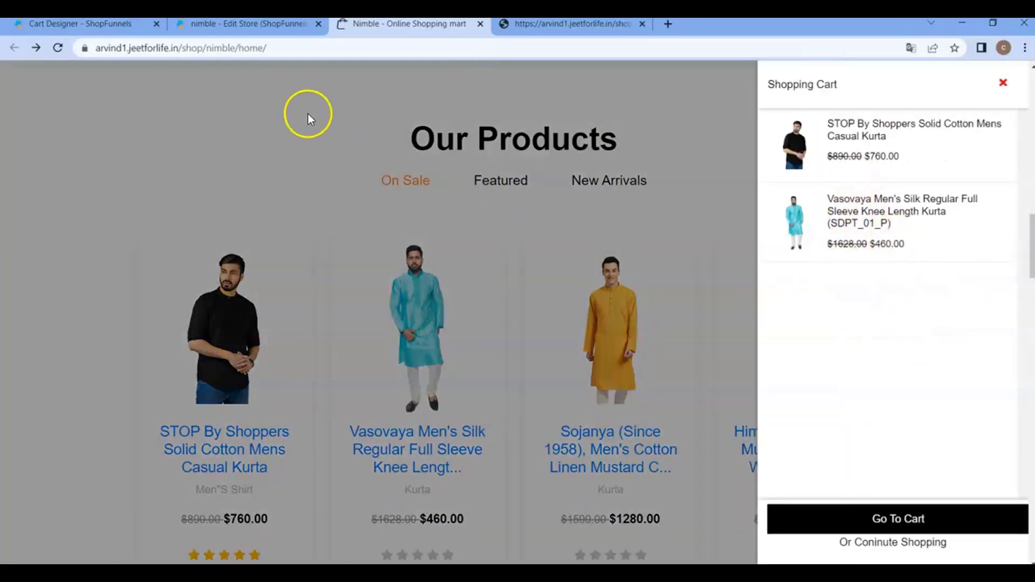
click(128, 26)
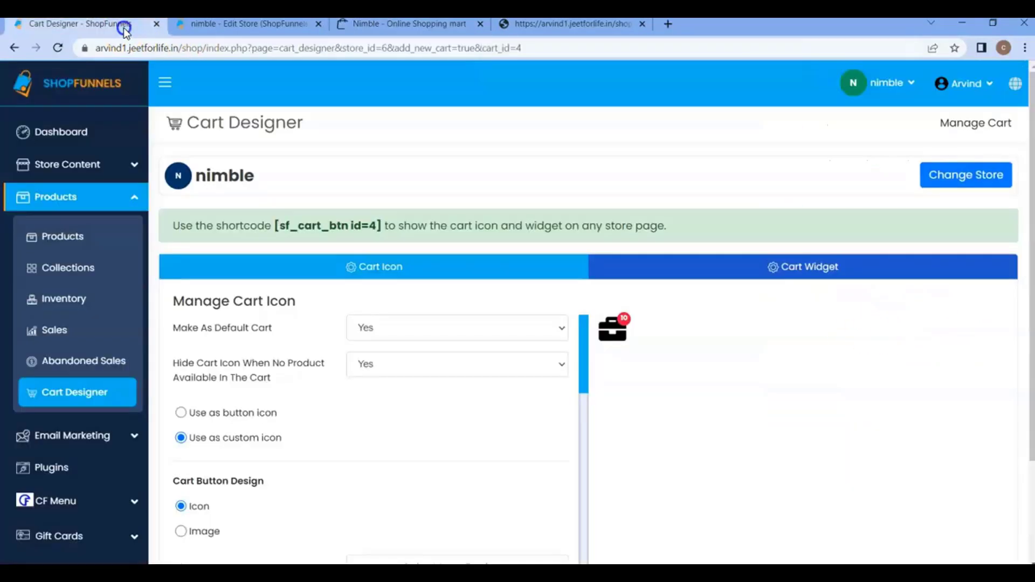
click(745, 265)
scroll(532, 420, down, 10)
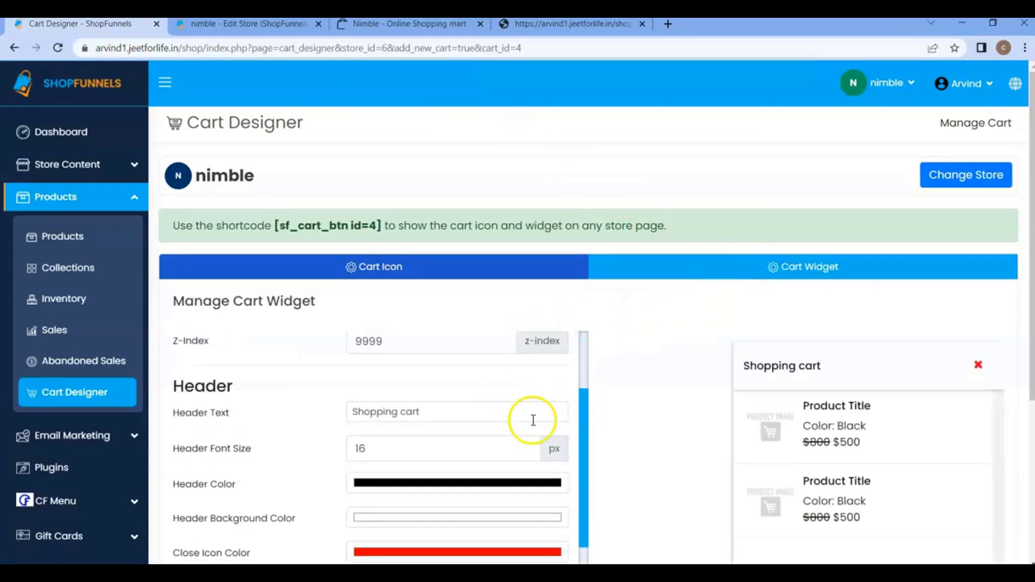
scroll(526, 419, up, 7)
click(376, 30)
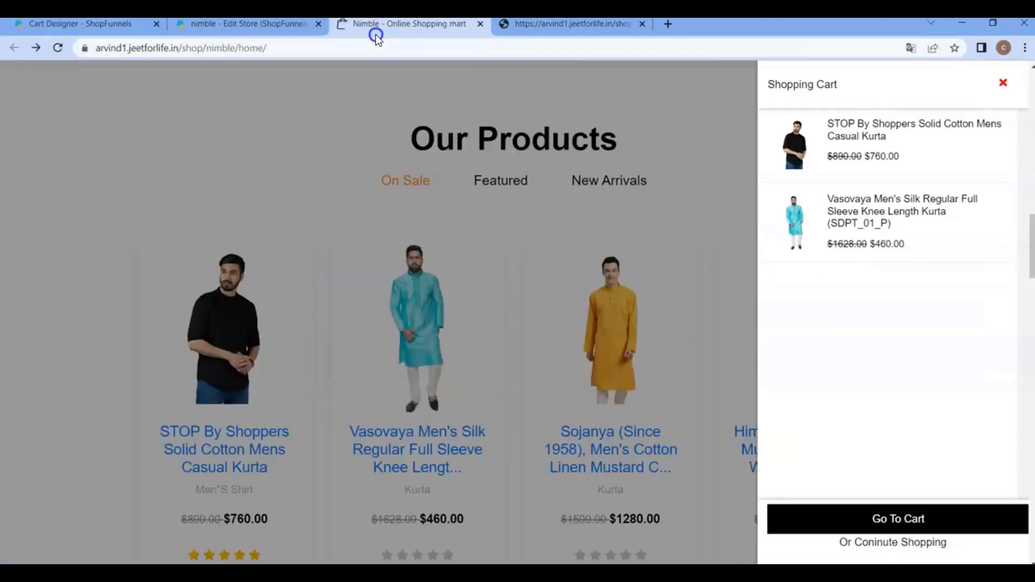
Return to the Cart Designer and set the widget's header text to "Shopping cart box" with an 18 px header font size.
drag(776, 90, 849, 90)
click(116, 27)
click(432, 299)
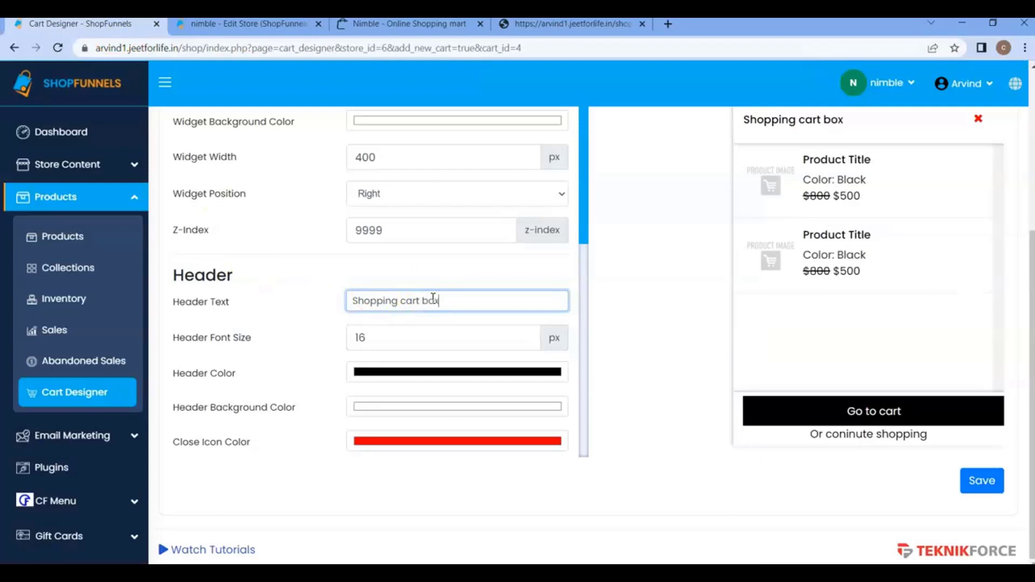
click(390, 333)
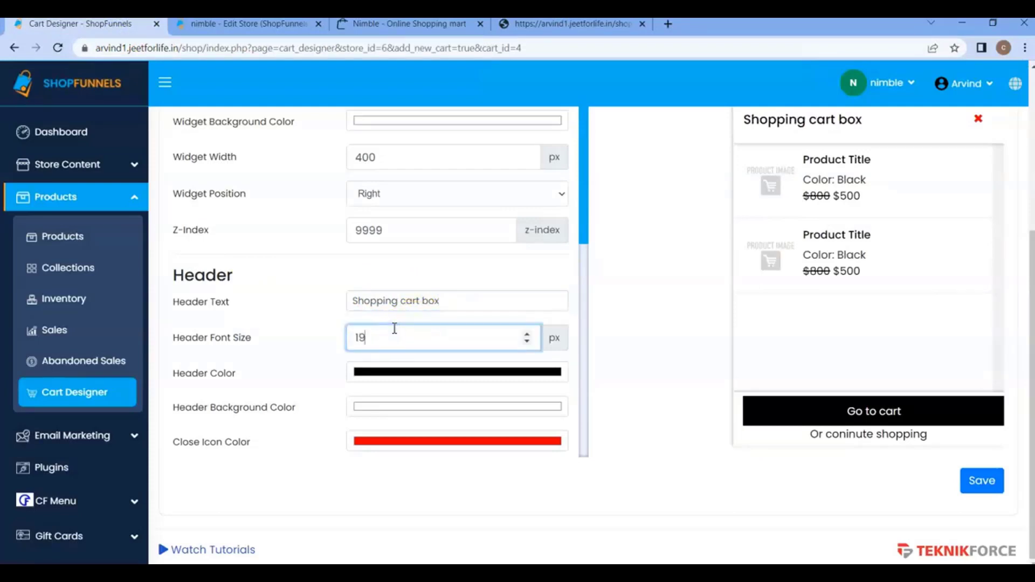
scroll(593, 296, up, 1)
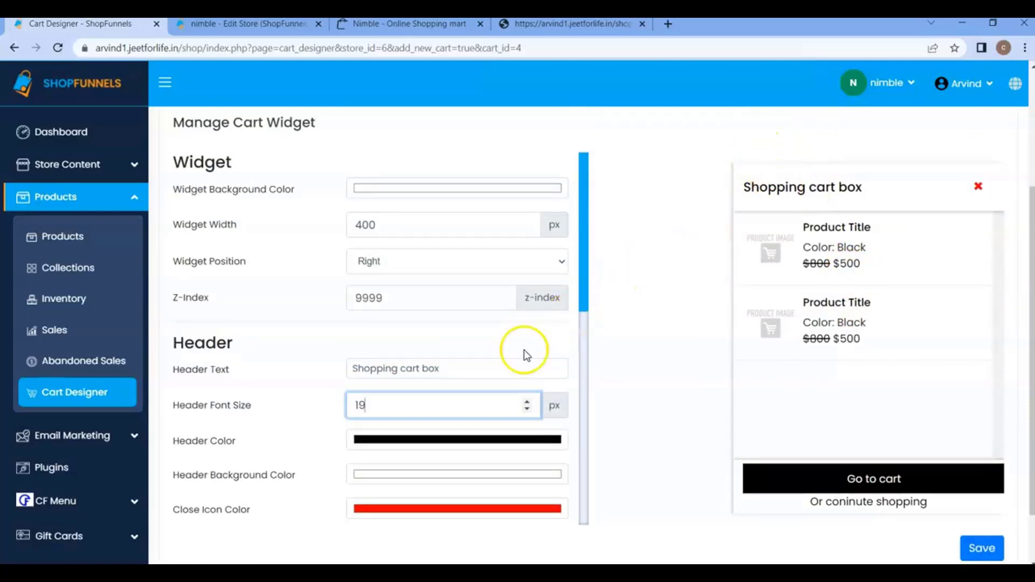
key(Down)
Change the cart widget's background color to light grey.
scroll(310, 268, up, 1)
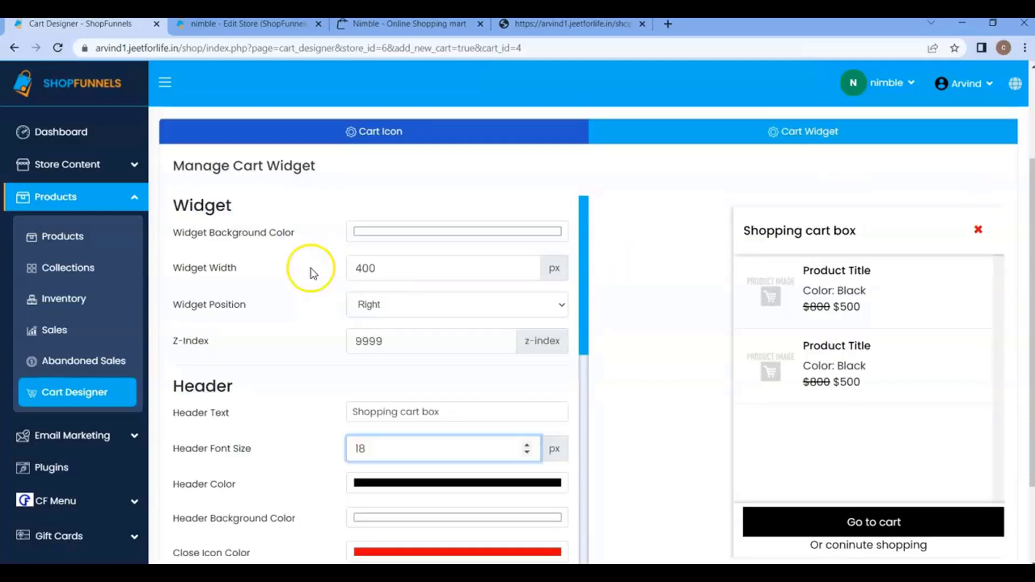
click(400, 234)
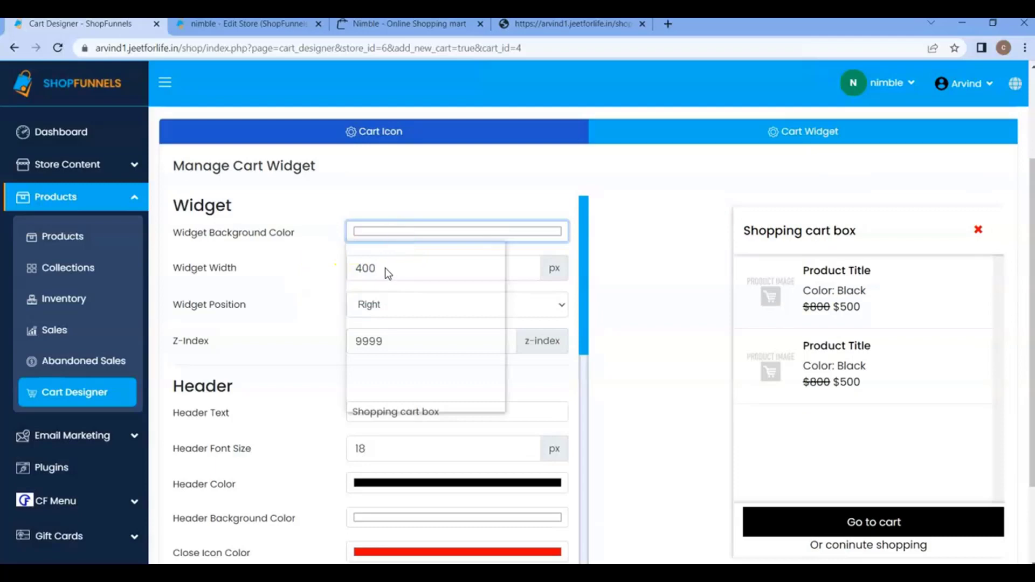
drag(377, 296, 350, 252)
Set the widget's footer color to dark red and its footer background color to salmon red.
scroll(453, 358, down, 6)
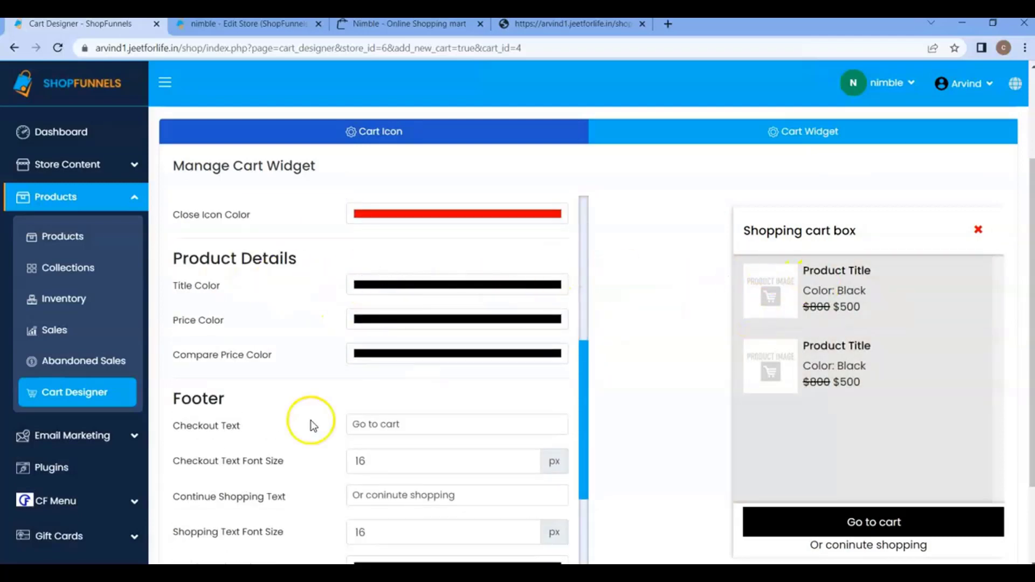
scroll(310, 421, down, 5)
click(386, 399)
click(475, 241)
click(610, 296)
click(413, 434)
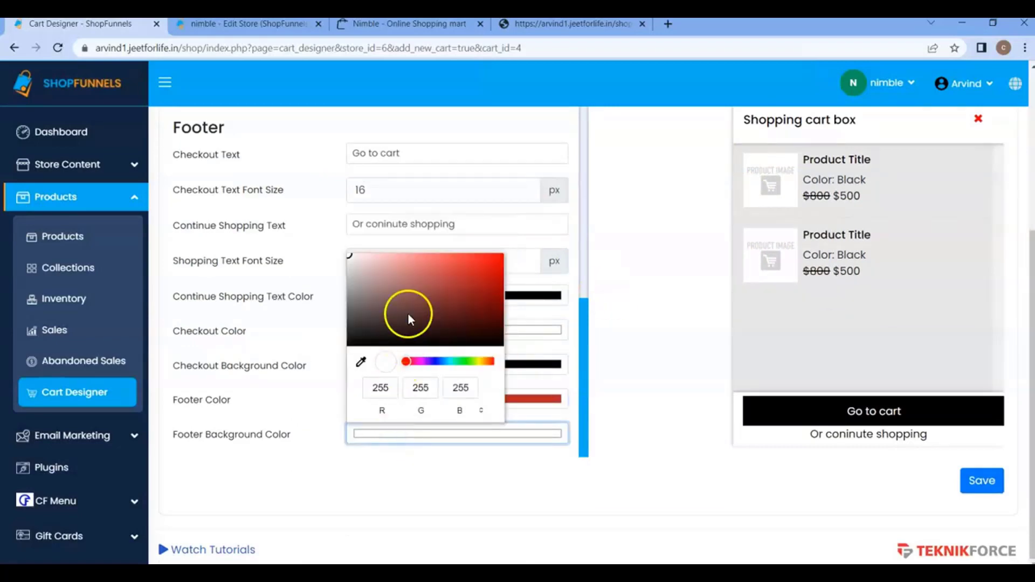
drag(408, 314, 437, 252)
click(623, 327)
Set both the shopping text font size and the checkout text font size in the footer to 18 px.
click(414, 263)
scroll(414, 263, up, 4)
scroll(414, 263, down, 2)
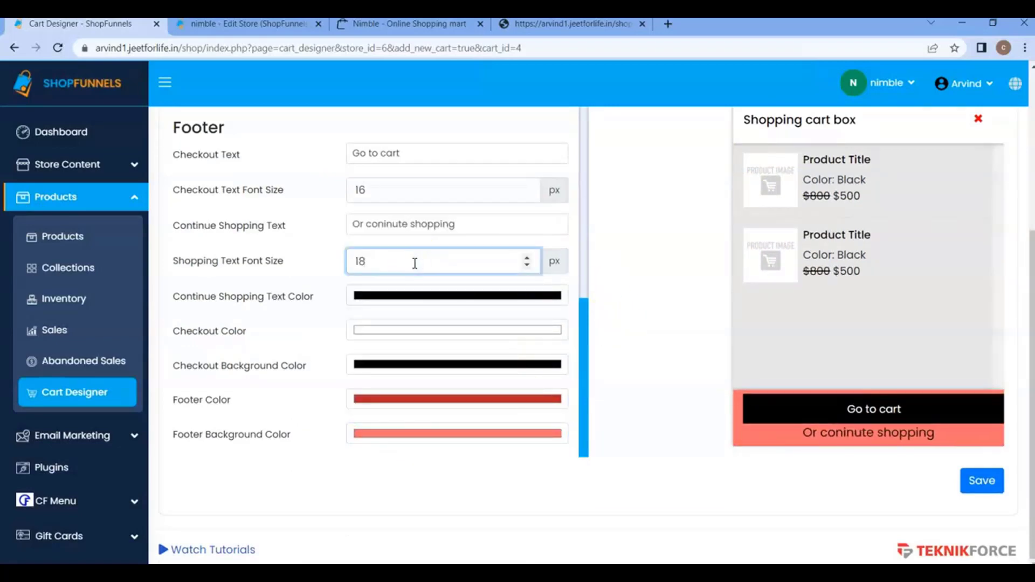
click(381, 189)
Change the footer's continue shopping text to "Or coninute shoppings" and its checkout text to "Go to".
scroll(381, 189, up, 2)
click(458, 224)
text(s)
scroll(431, 221, up, 1)
click(425, 220)
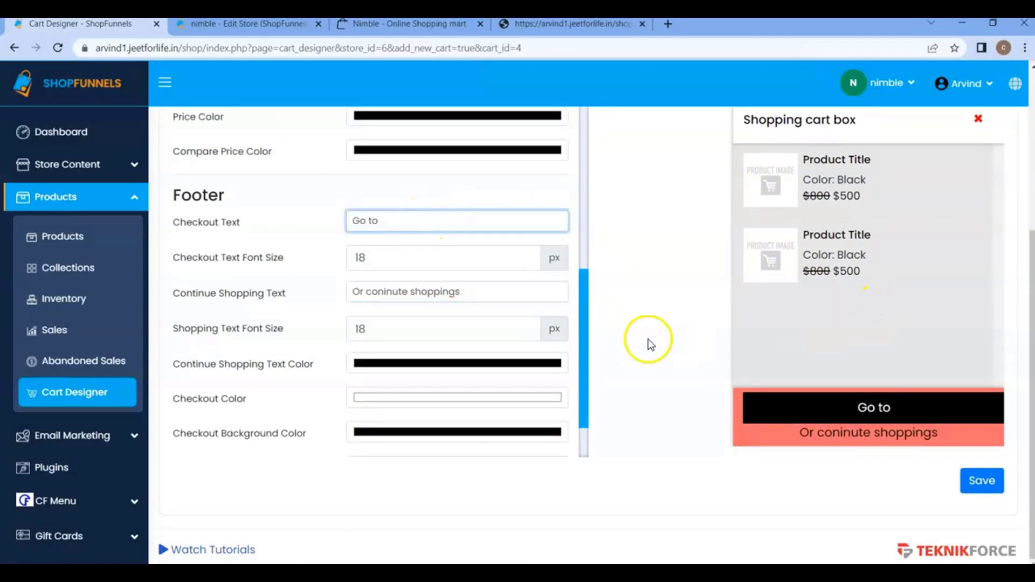
click(647, 340)
Set the widget position to Left and save the cart design.
scroll(427, 266, up, 8)
scroll(744, 353, up, 3)
click(425, 328)
click(425, 349)
scroll(695, 417, down, 3)
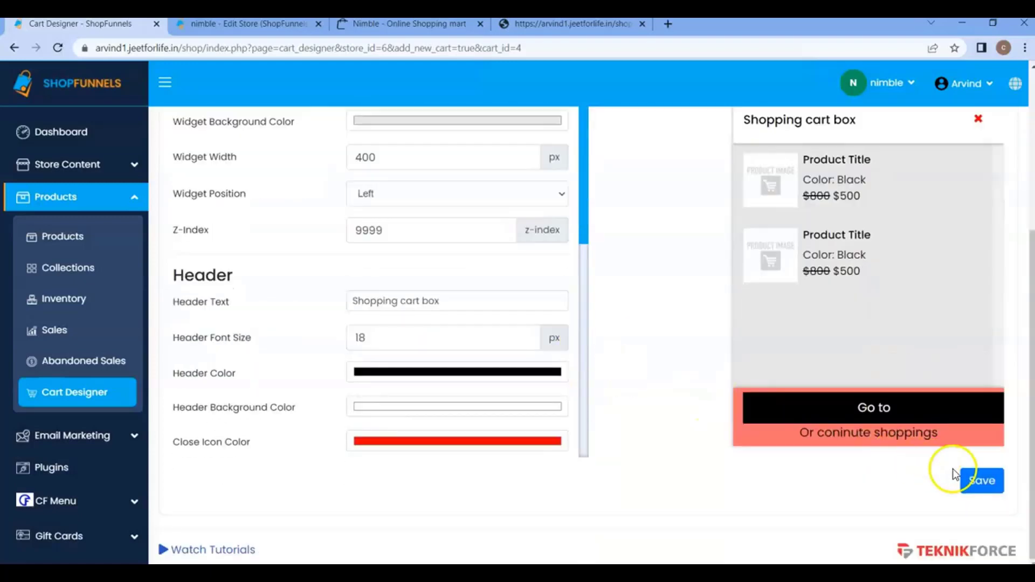
click(962, 477)
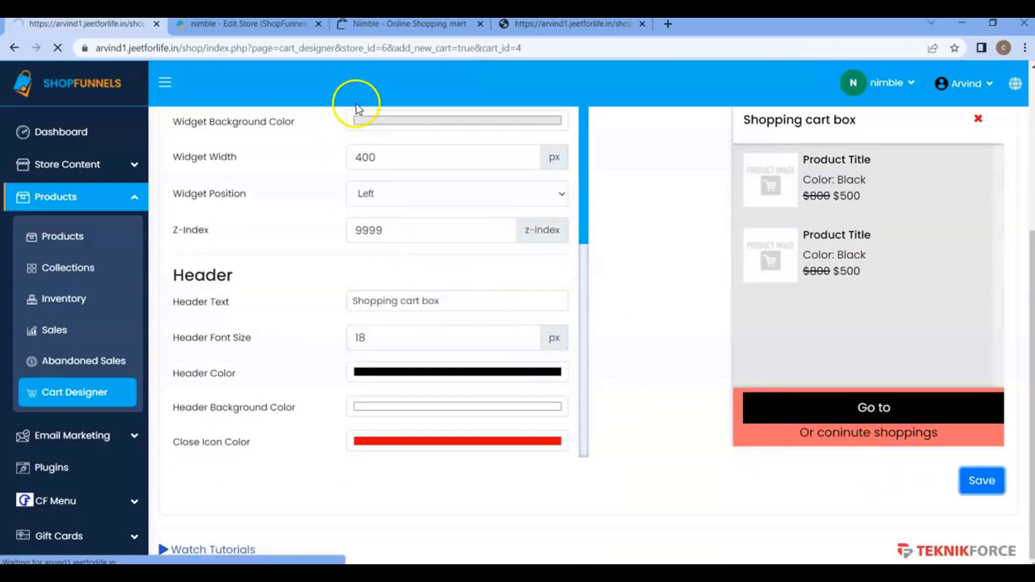
Reload the storefront home page and open the shopping cart widget to check the saved design.
click(377, 25)
click(57, 46)
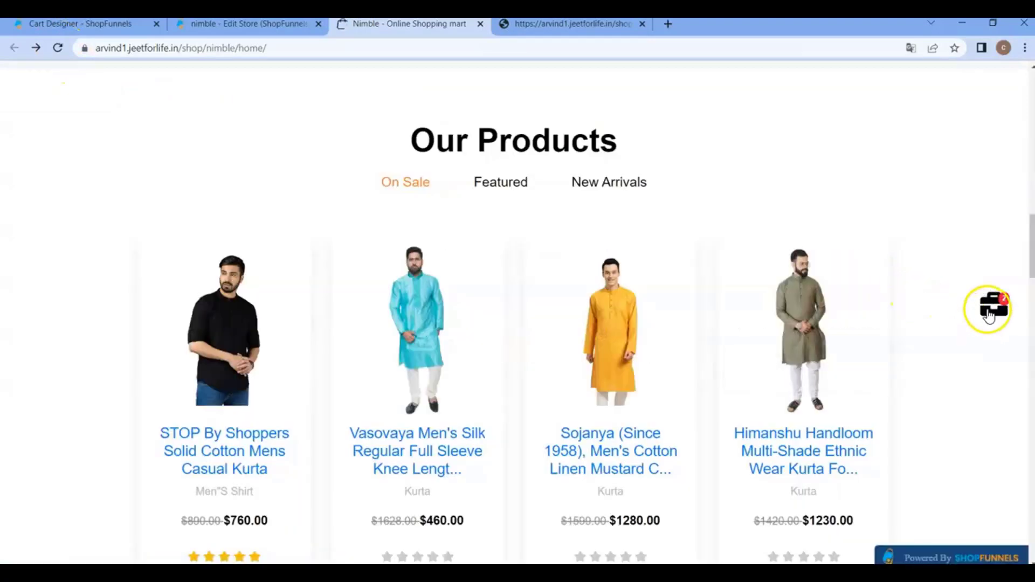
click(989, 316)
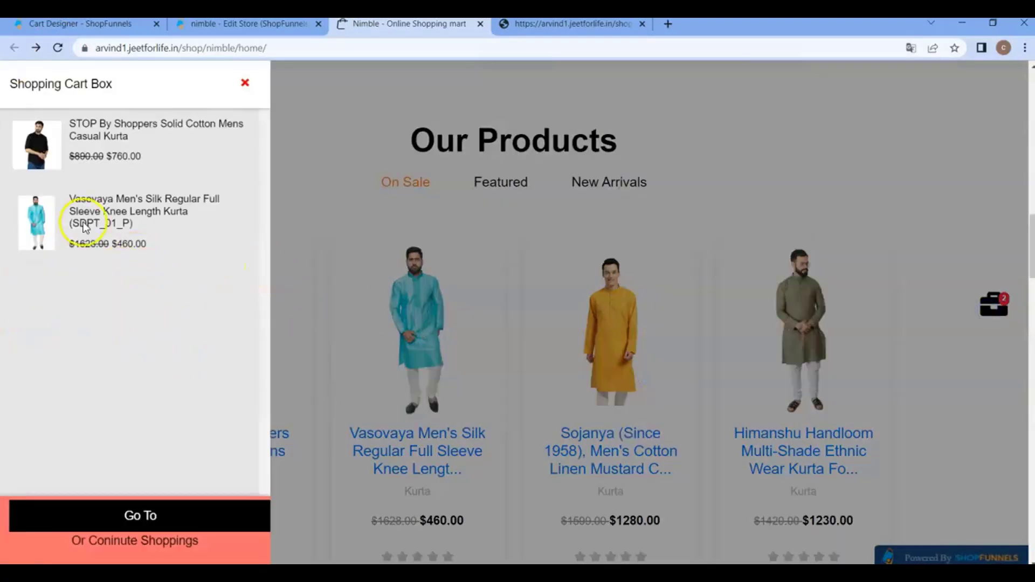
Review the saved Cart Widget settings in the Cart Designer, then return to the storefront and close its cart widget.
click(211, 32)
click(112, 33)
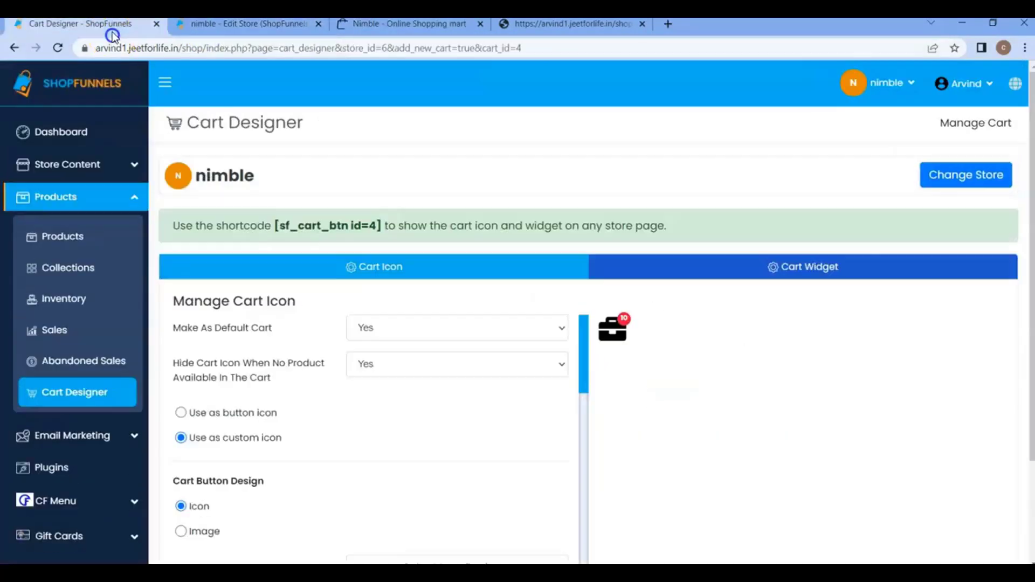
scroll(384, 408, down, 3)
scroll(409, 405, up, 3)
click(804, 264)
scroll(584, 397, down, 1)
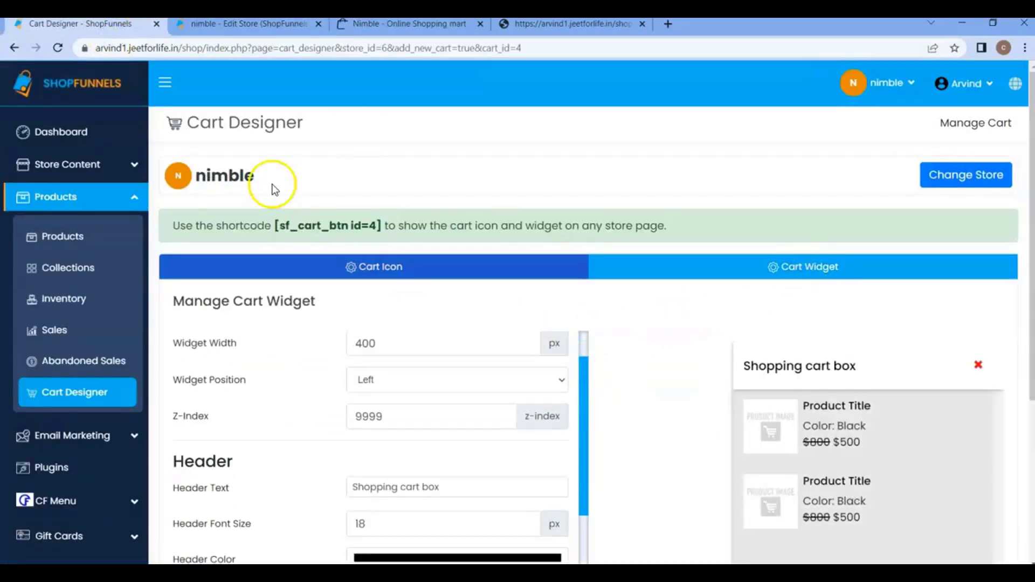
click(393, 25)
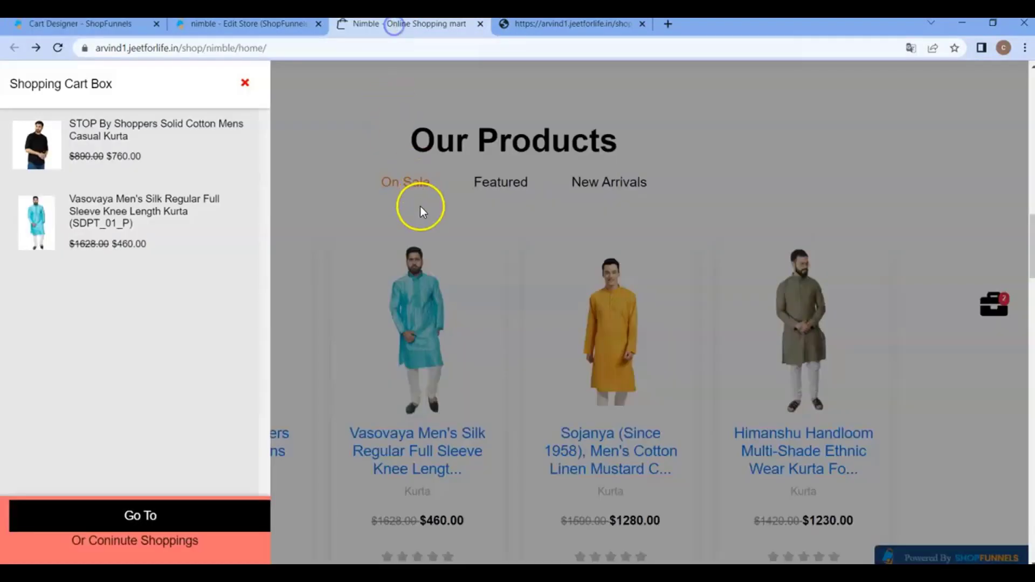
click(325, 161)
Bring up the home page's editor window and close it.
click(694, 528)
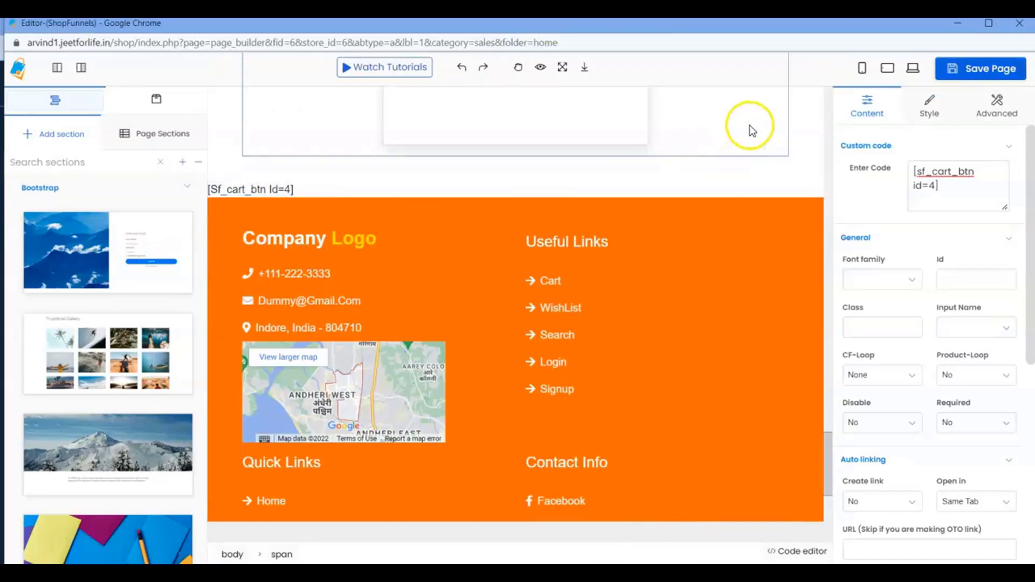
click(1010, 27)
click(593, 141)
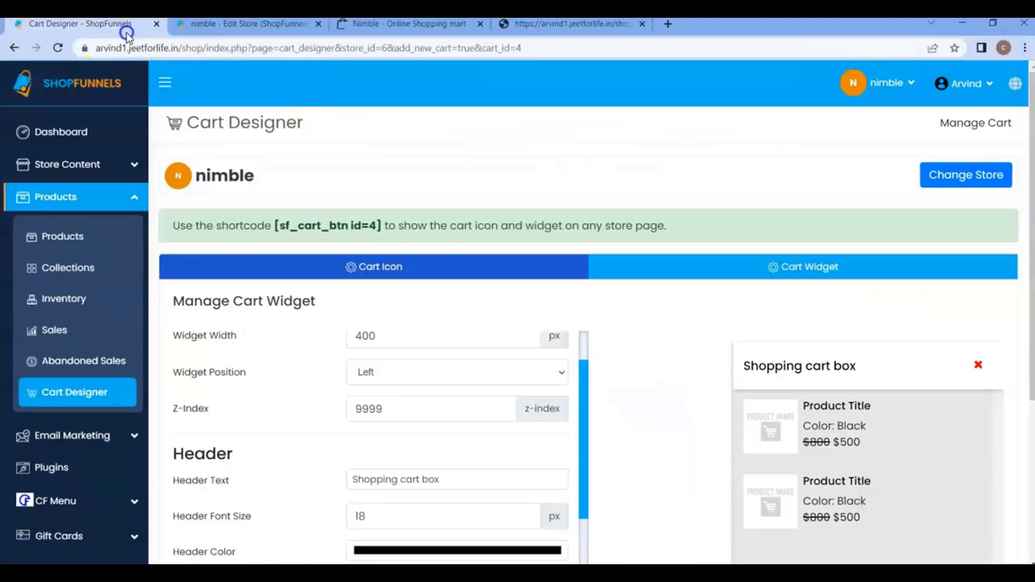
Go back to the nimble store's edit page and open the settings of the Collection page.
click(367, 24)
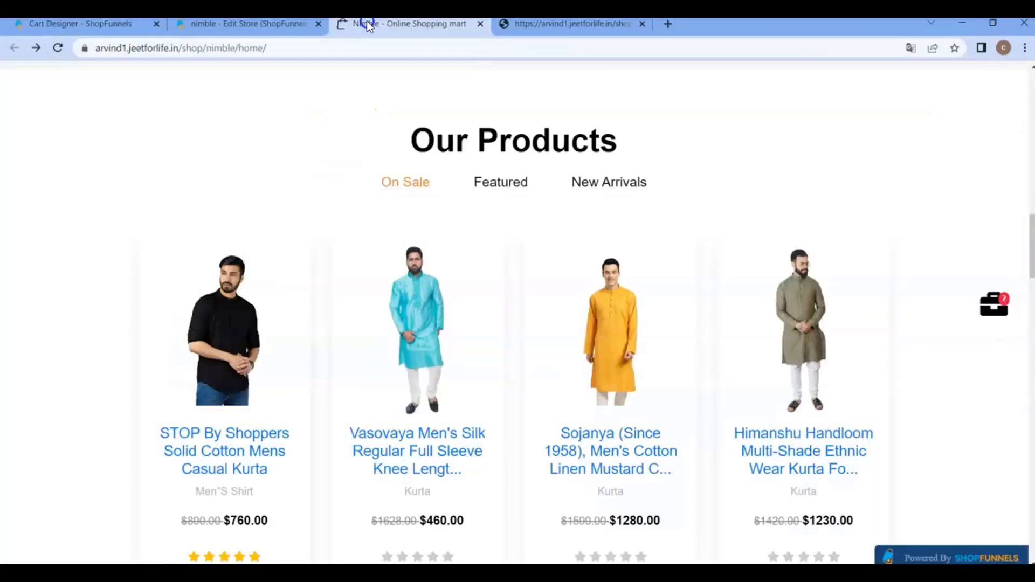
click(272, 24)
click(280, 294)
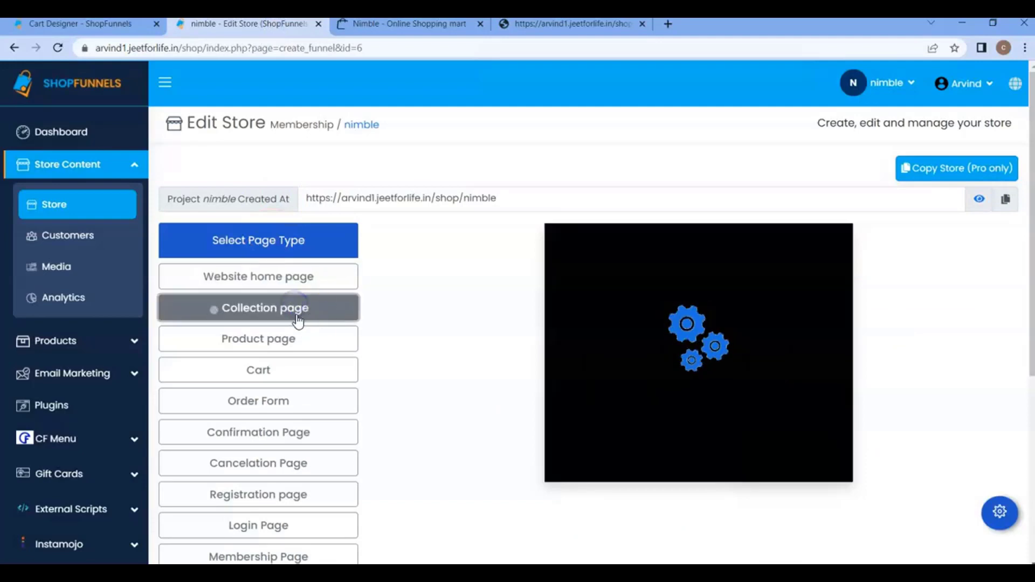
click(998, 510)
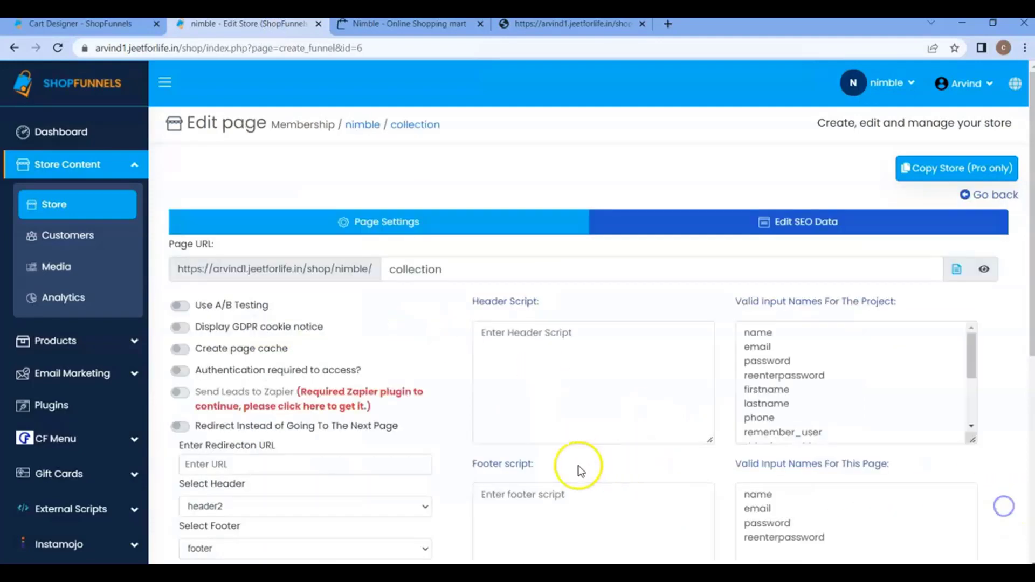
Set both the header and the footer of the Collection page to None and save the page settings.
scroll(545, 418, down, 3)
click(264, 312)
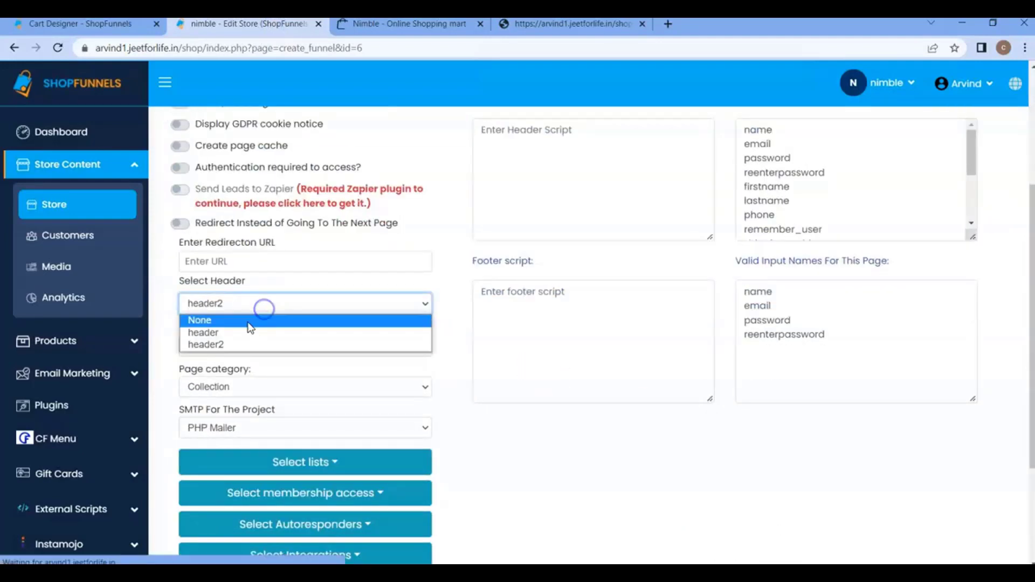
click(243, 321)
click(243, 349)
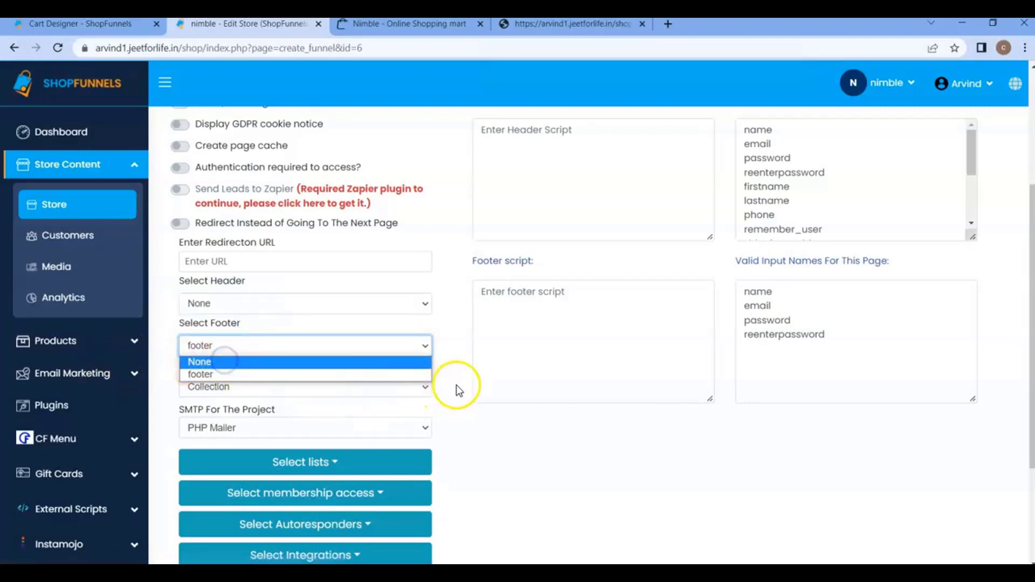
scroll(276, 339, down, 3)
click(231, 187)
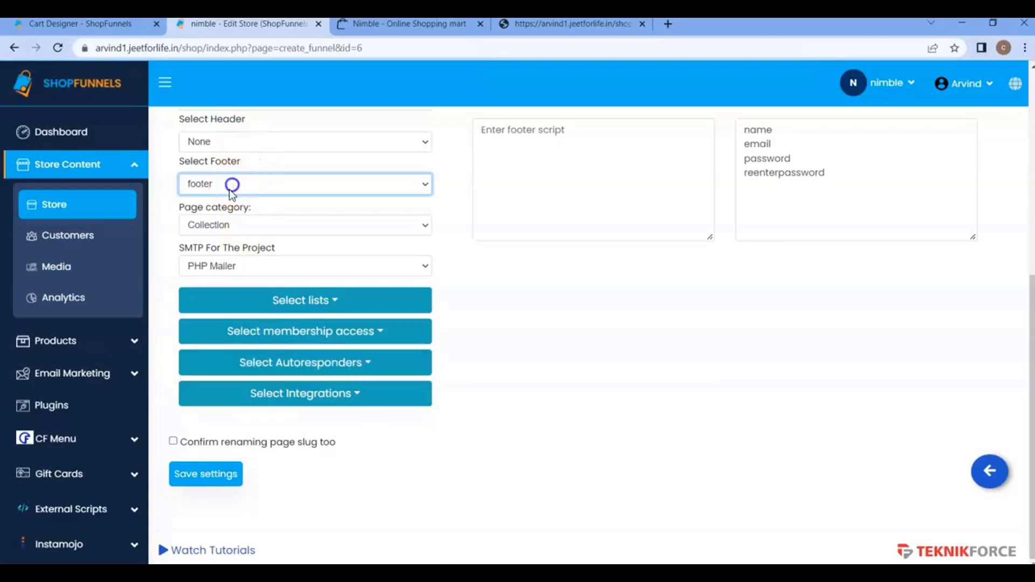
click(231, 186)
click(215, 186)
click(207, 199)
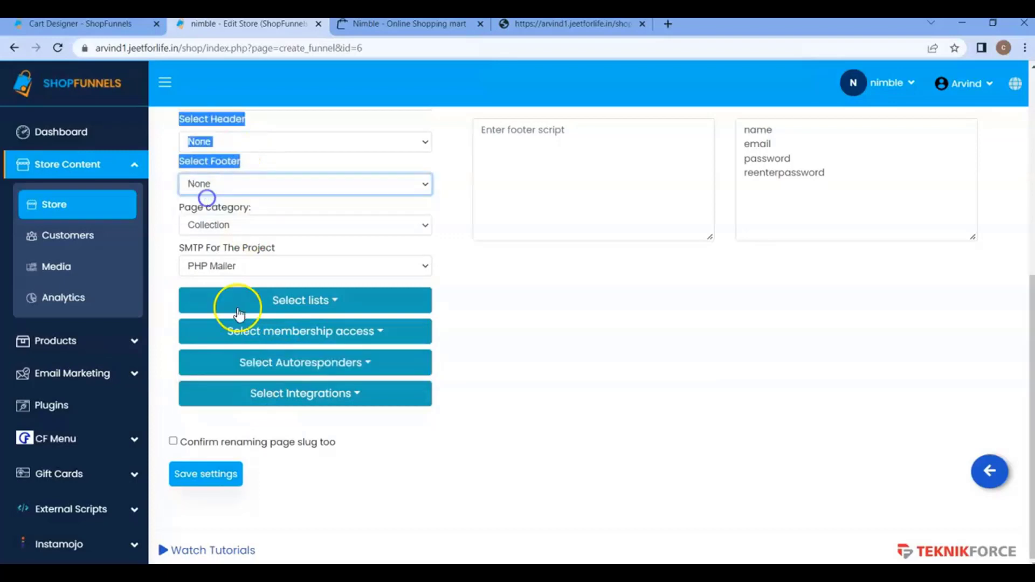
click(204, 474)
Return to the store's page list and open the existing Collection page in the page editor.
click(990, 472)
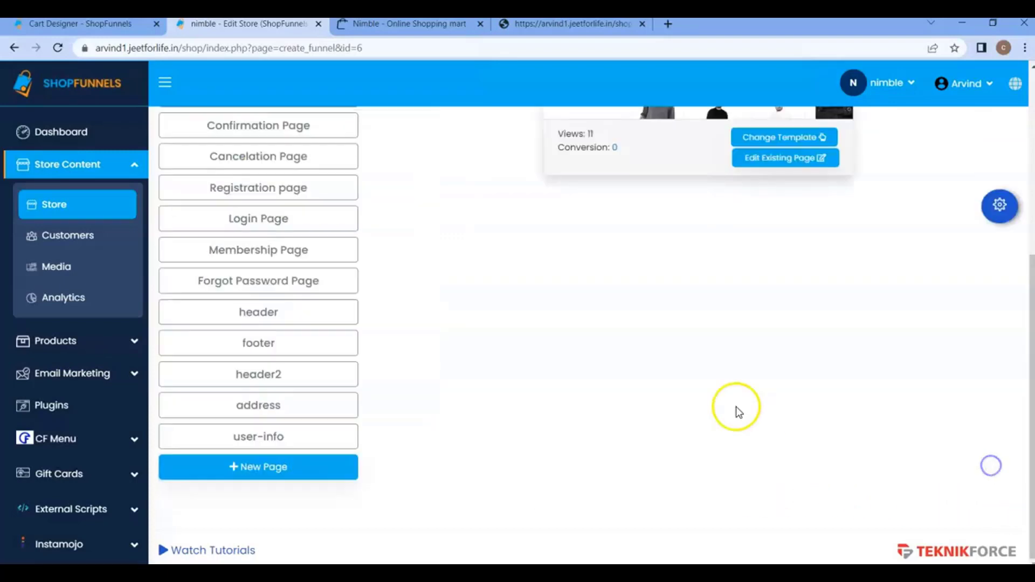
scroll(719, 358, up, 2)
click(766, 227)
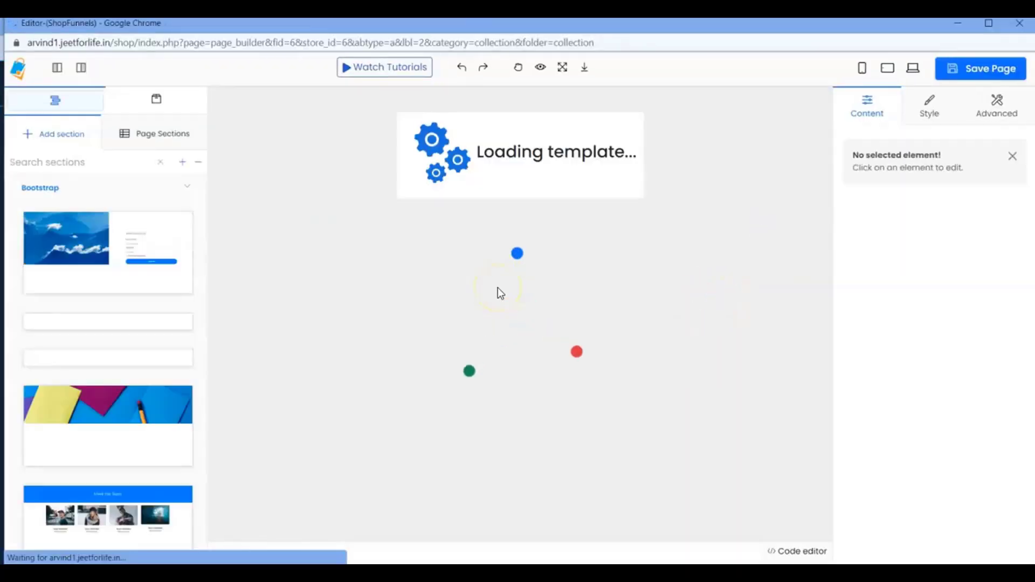
Search the components for "cu" and insert a Custom code component after the Collection page's footer division.
scroll(485, 183, down, 6)
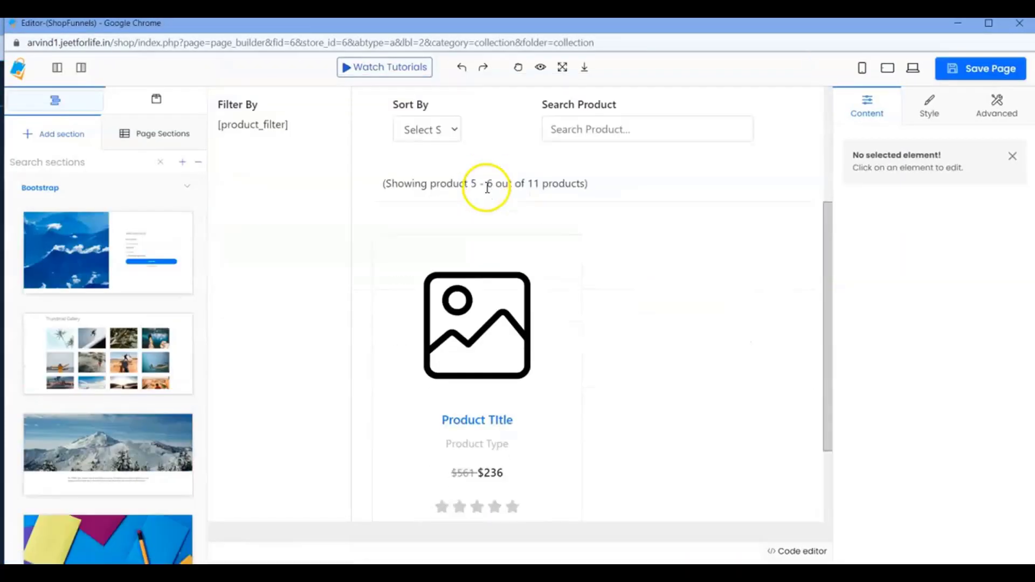
click(807, 516)
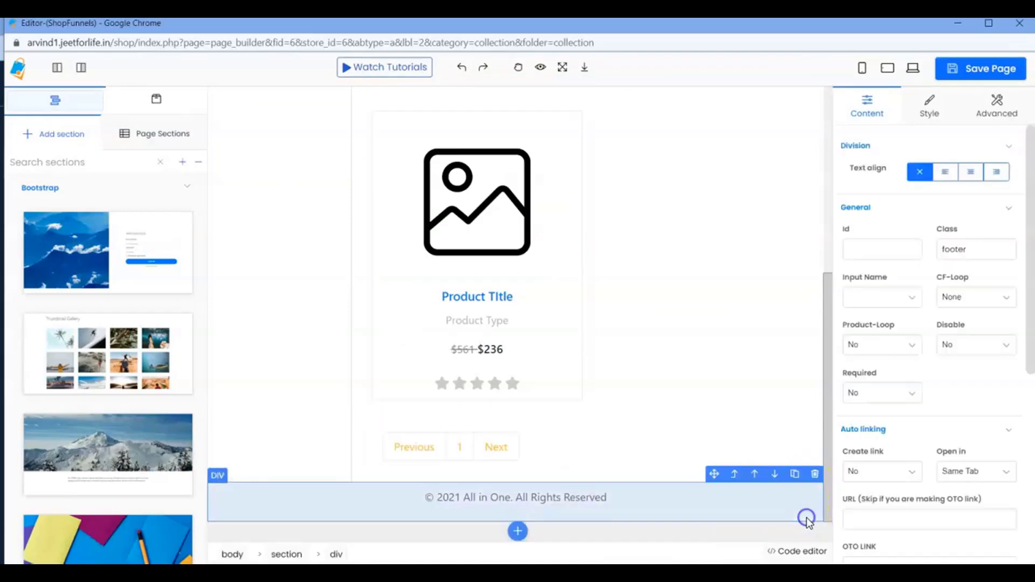
click(518, 532)
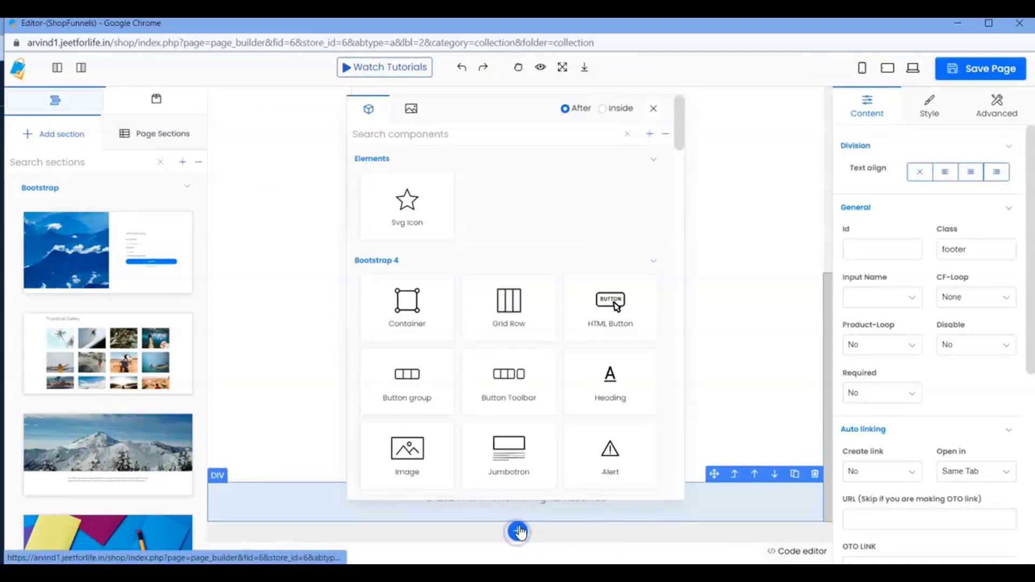
click(403, 135)
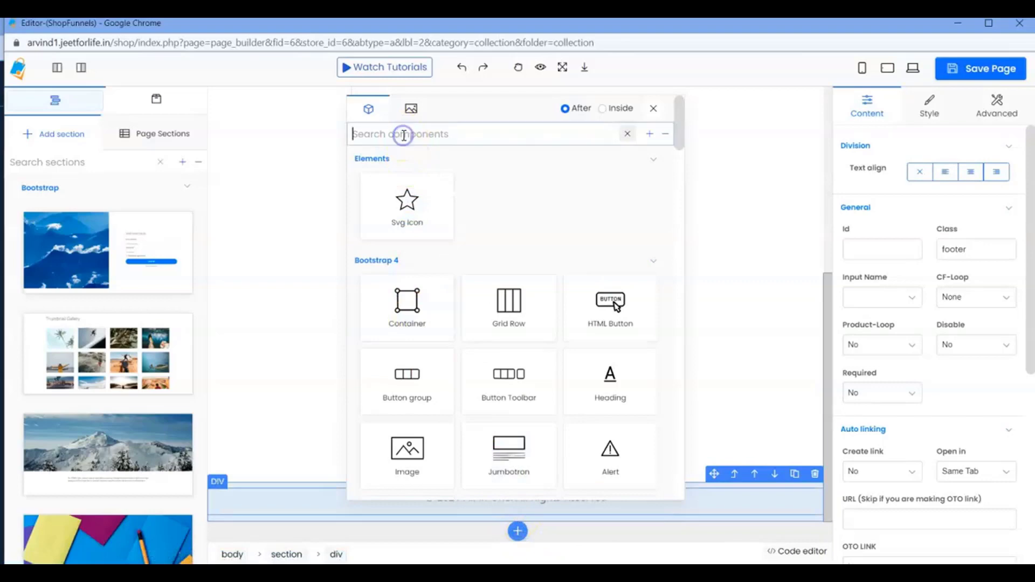
text(cu)
click(421, 268)
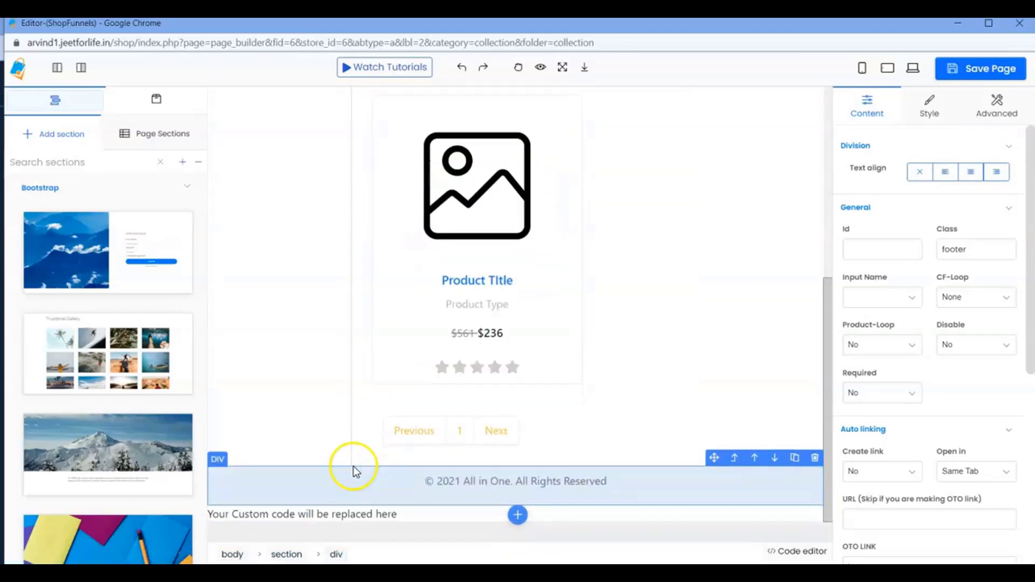
Enter the shortcode [sf_cart_btn id=4] in the new custom code element, save the page and minimize the editor window.
click(347, 512)
click(926, 182)
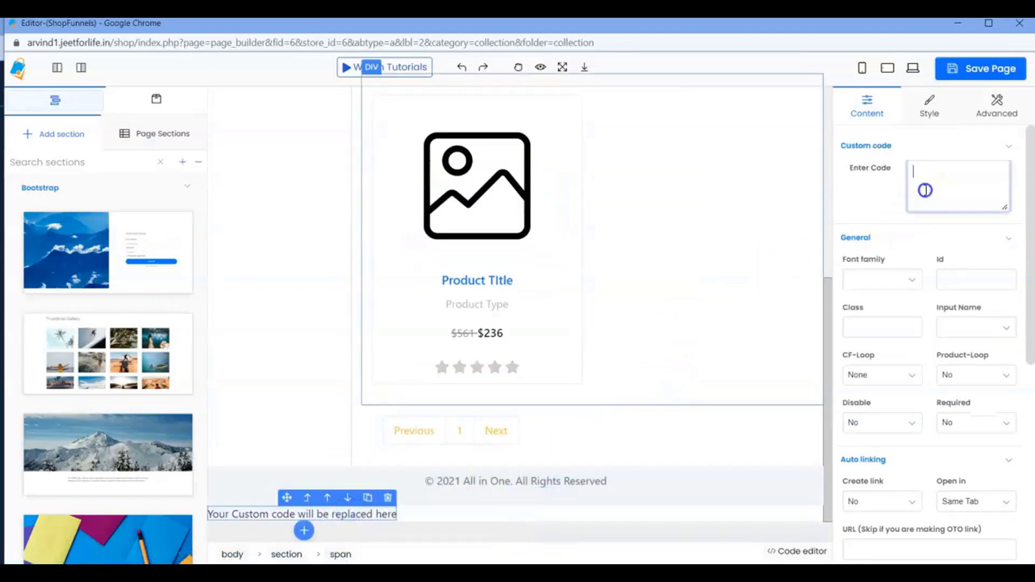
text([sf_cart_btn id=4])
click(980, 68)
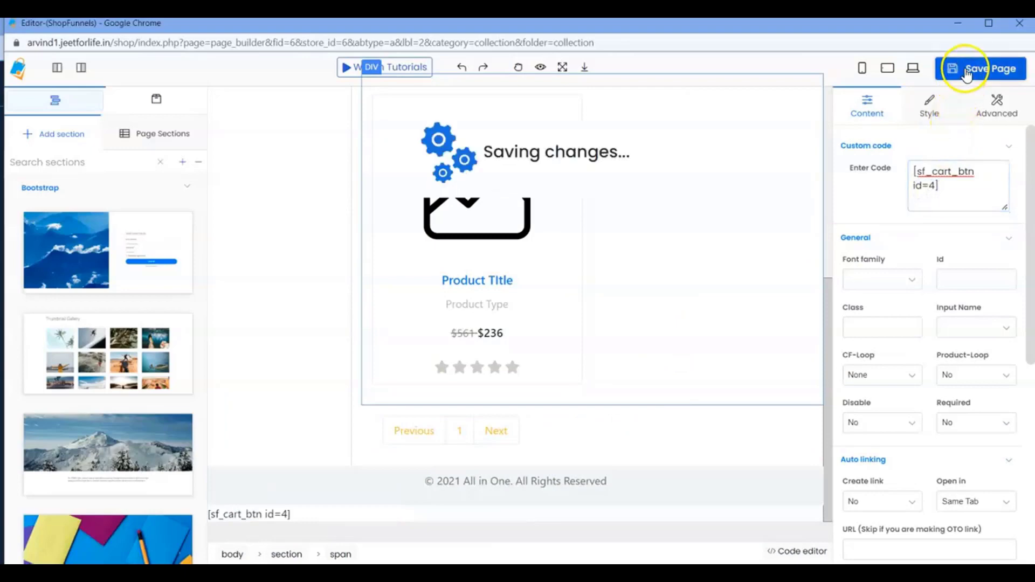
click(958, 24)
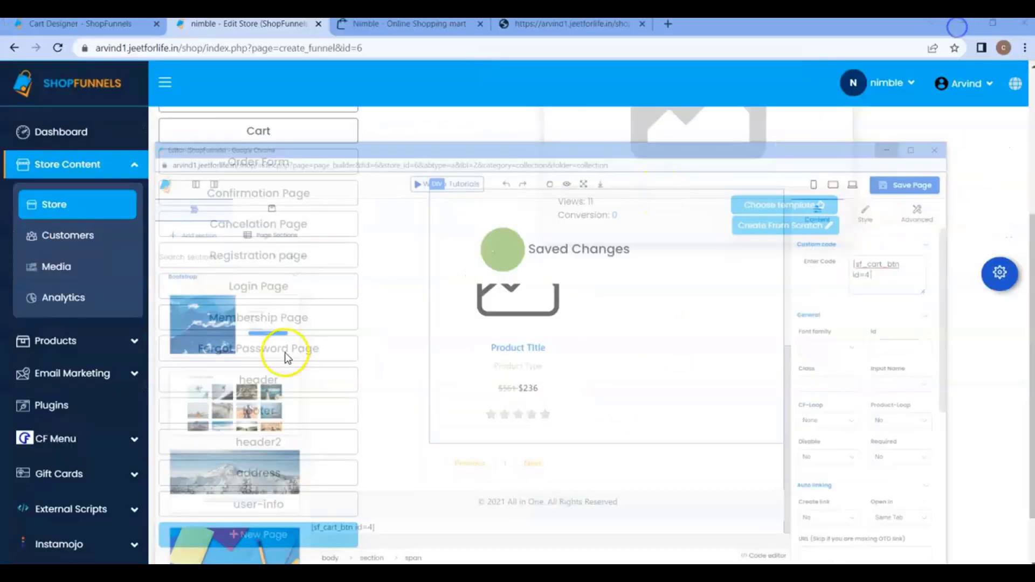
Open the live Collection page in a new tab and test opening and closing the cart box at different scroll positions.
right_click(302, 254)
click(344, 268)
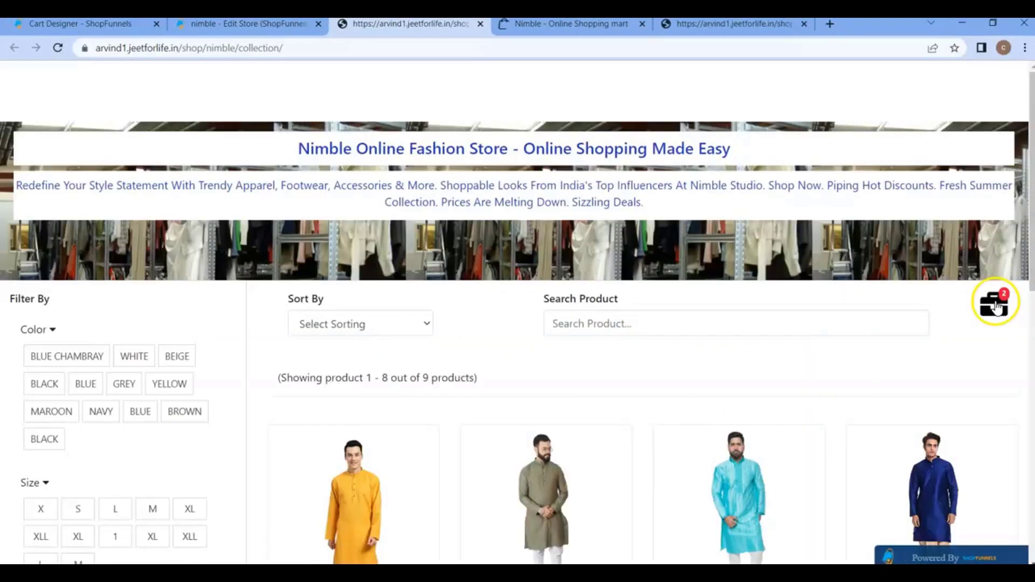
click(995, 305)
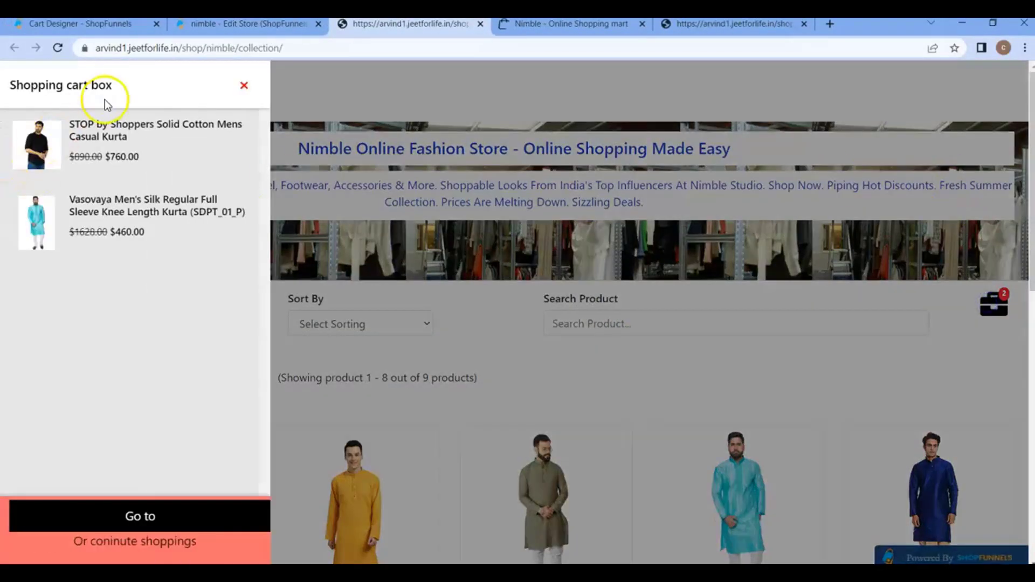
click(243, 85)
scroll(356, 291, down, 10)
scroll(365, 339, up, 4)
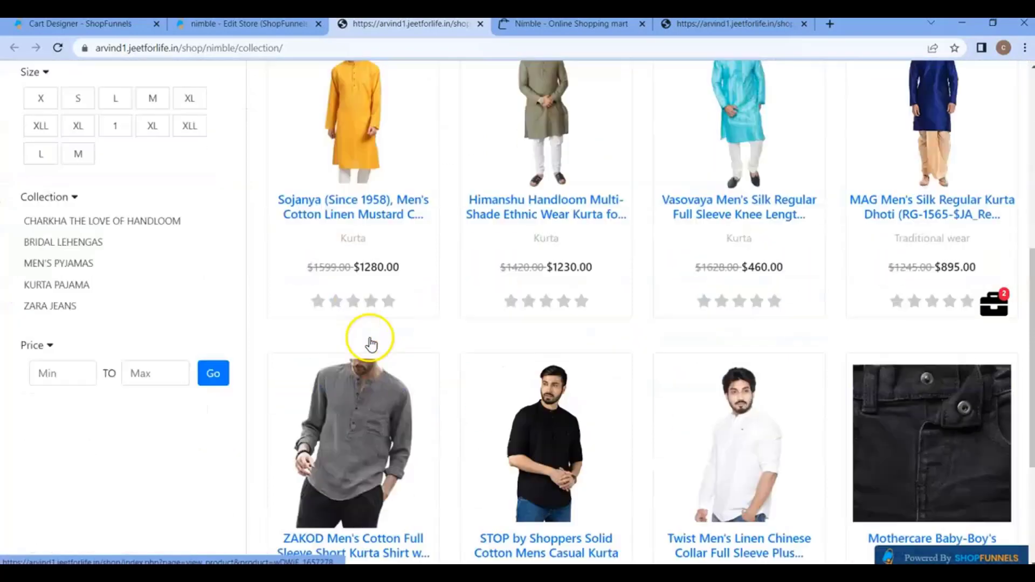
scroll(377, 334, down, 4)
click(993, 312)
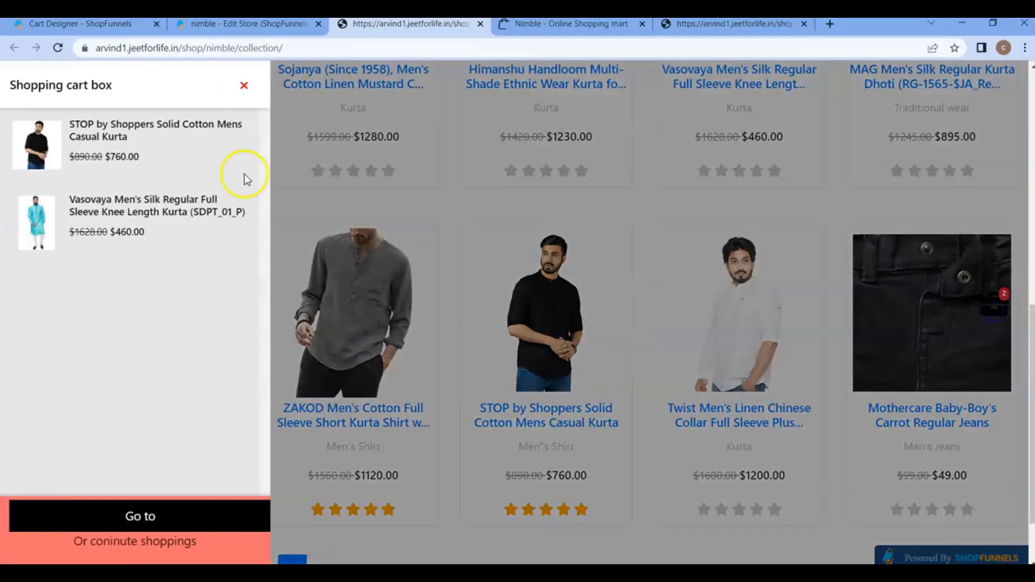
click(245, 86)
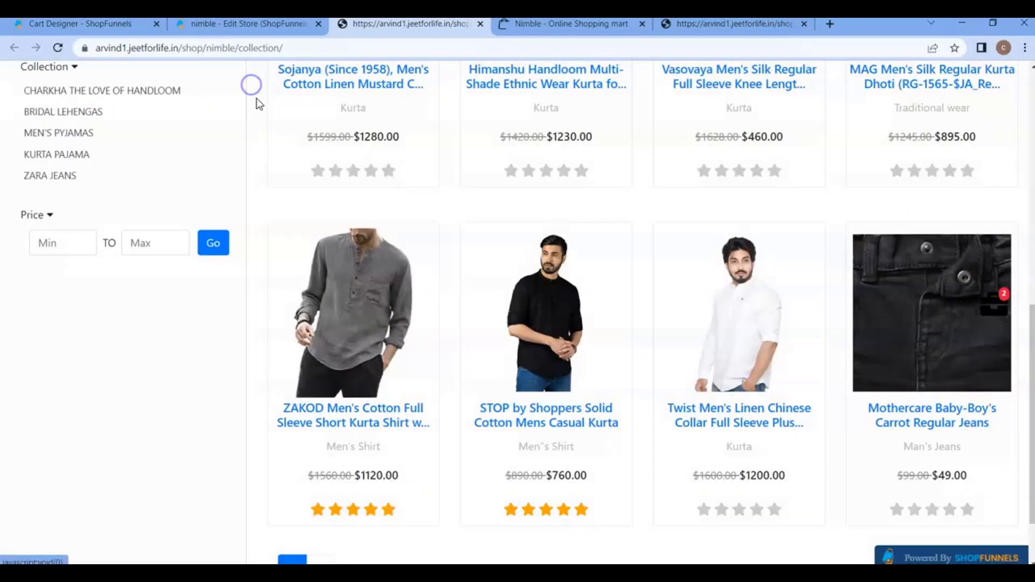
Return to the Edit Store page and select the header2 page in the page list.
click(250, 24)
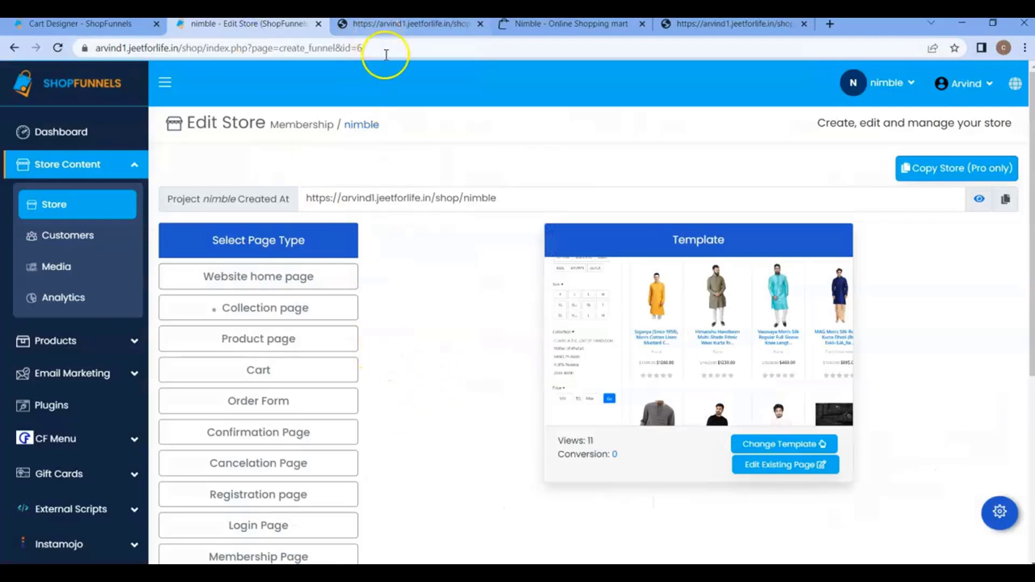
scroll(394, 406, down, 5)
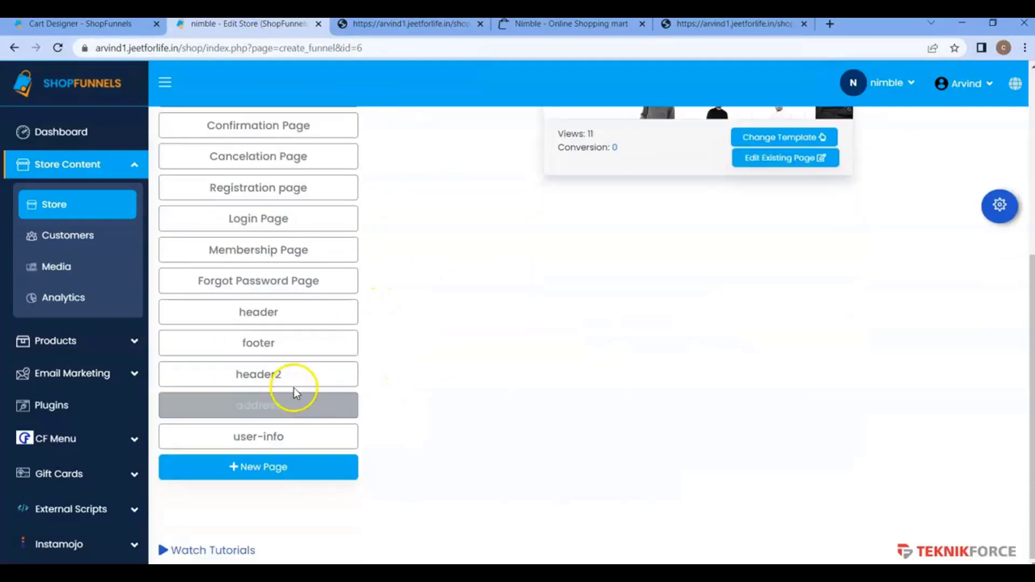
click(284, 375)
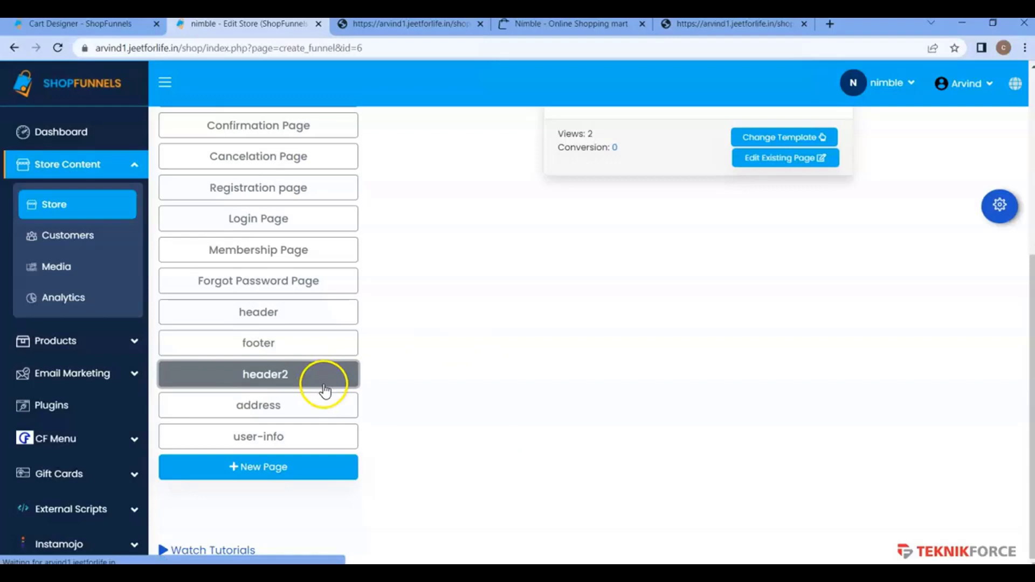
scroll(324, 334, up, 3)
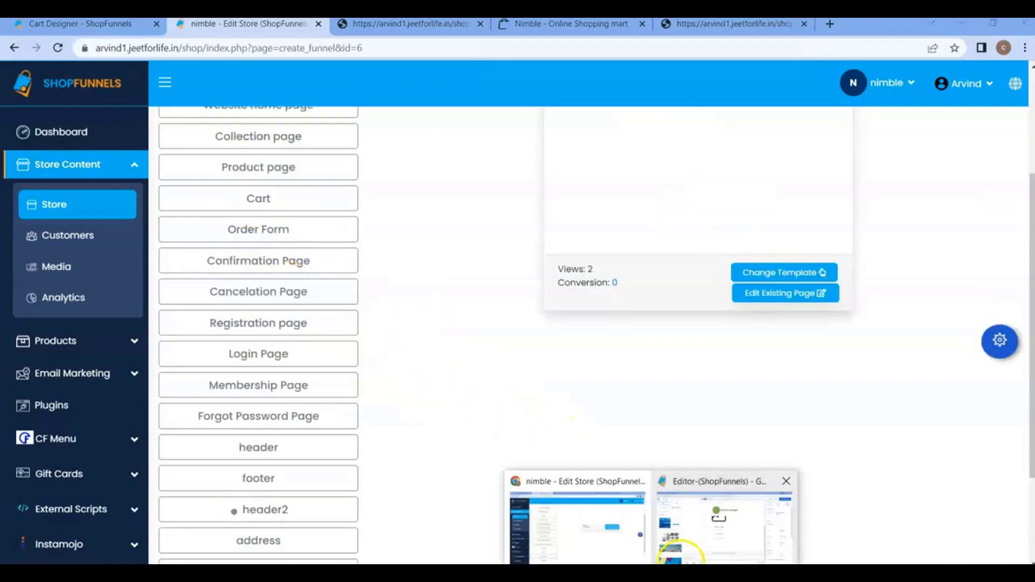
Delete the [sf_cart_btn id=4] custom code element from the Collection page in the page editor, save the page and minimize the editor window.
click(682, 548)
click(284, 514)
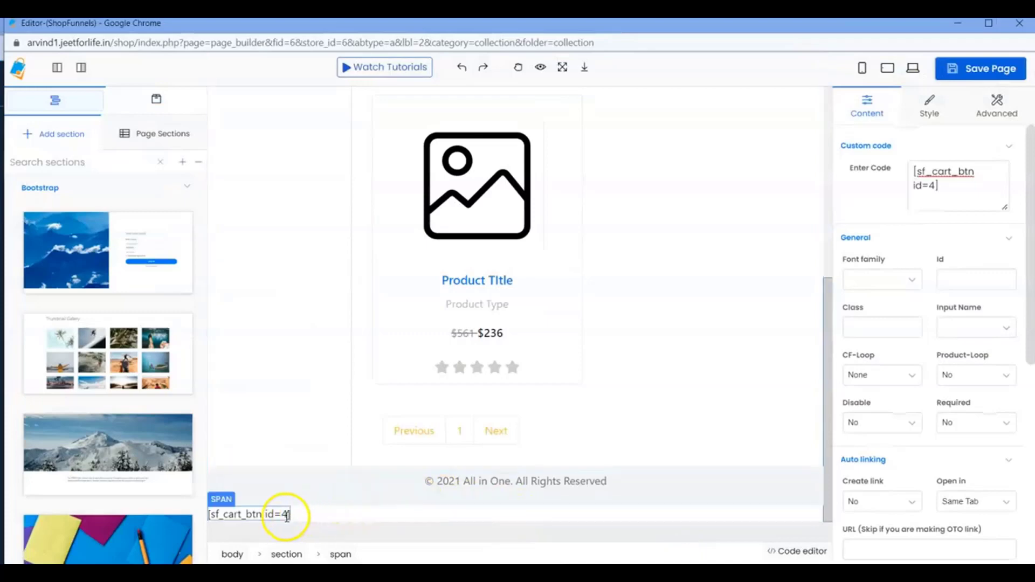
click(383, 496)
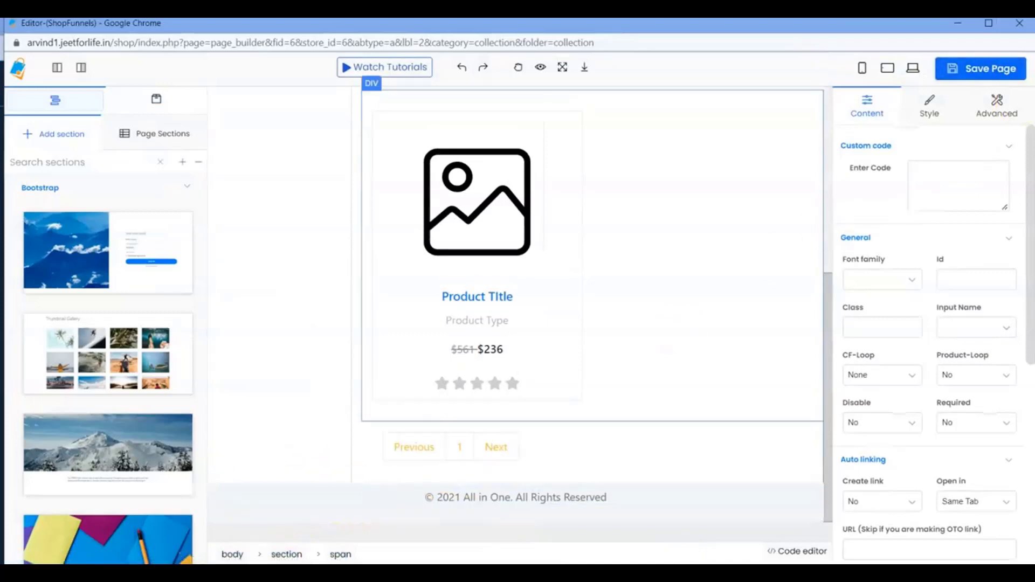
click(953, 76)
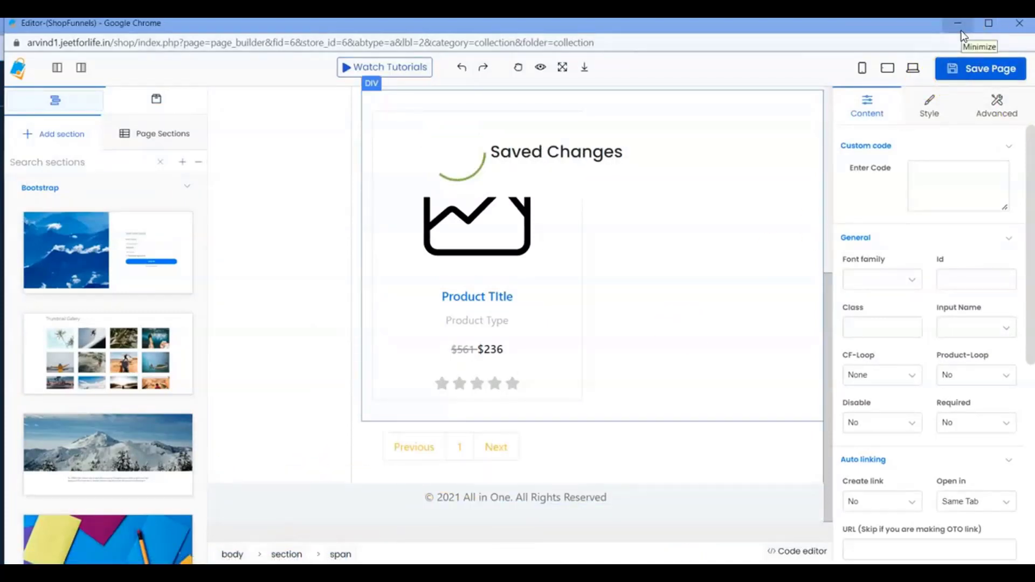
click(957, 23)
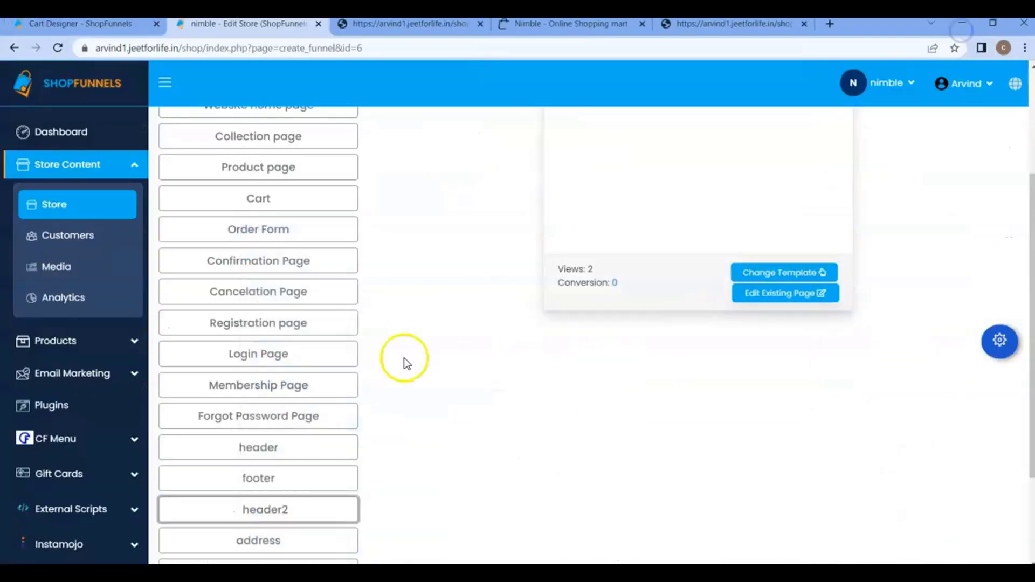
Open the website home page in the page editor, delete its cart shortcode element above the footer, save the page and close the editor.
scroll(275, 269, up, 3)
click(276, 249)
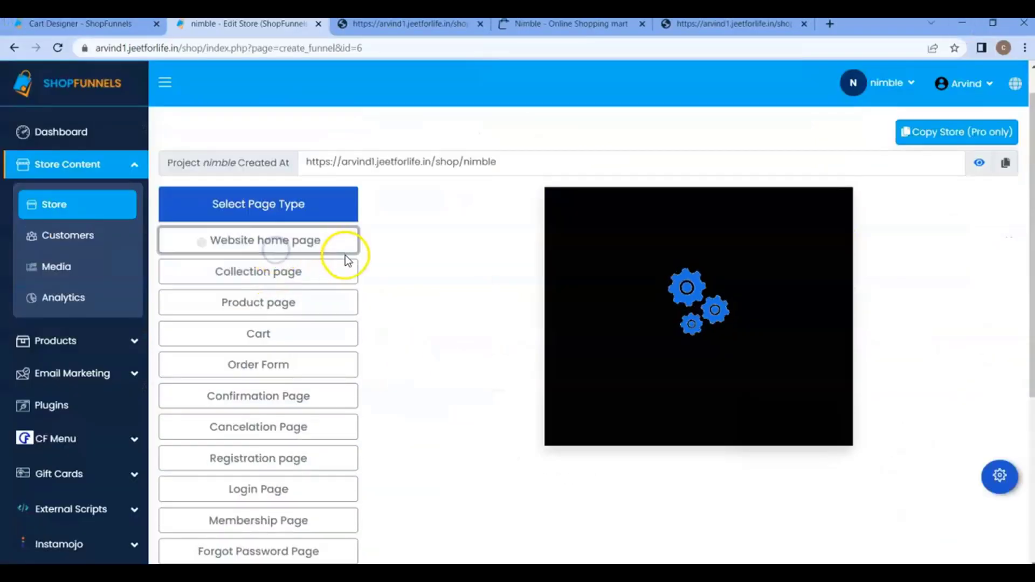
click(774, 430)
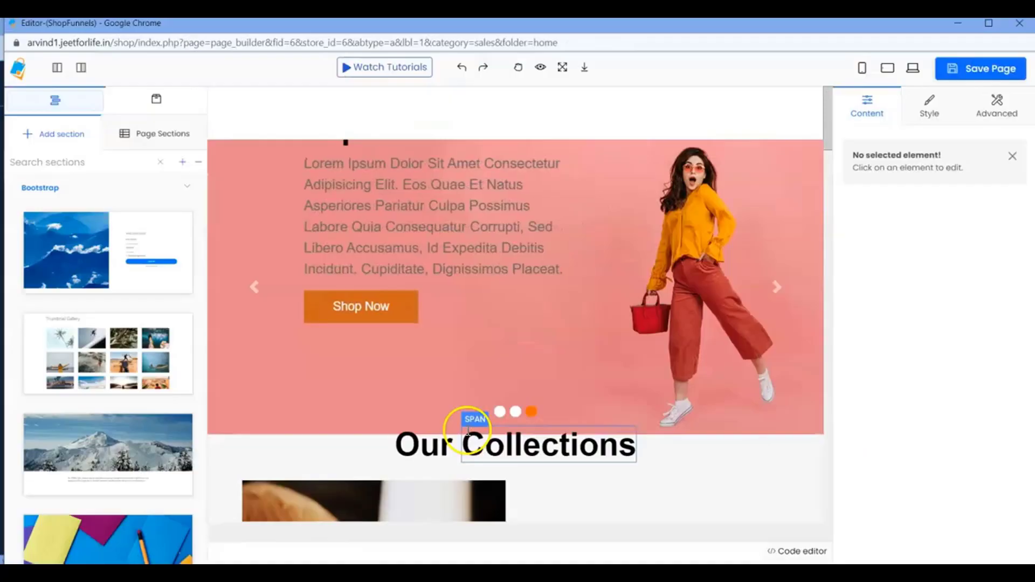
scroll(451, 435, down, 10)
scroll(454, 433, down, 5)
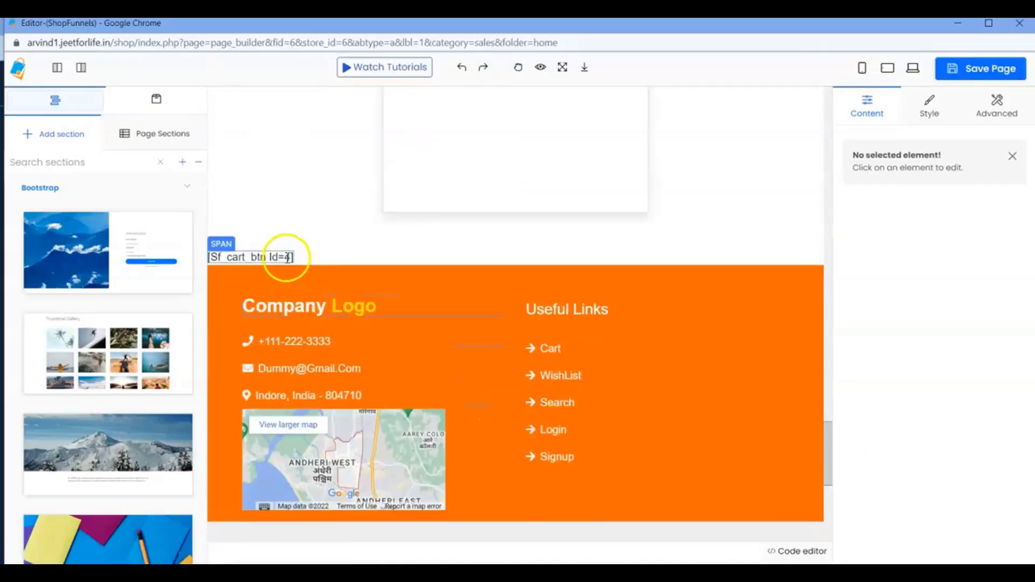
click(286, 257)
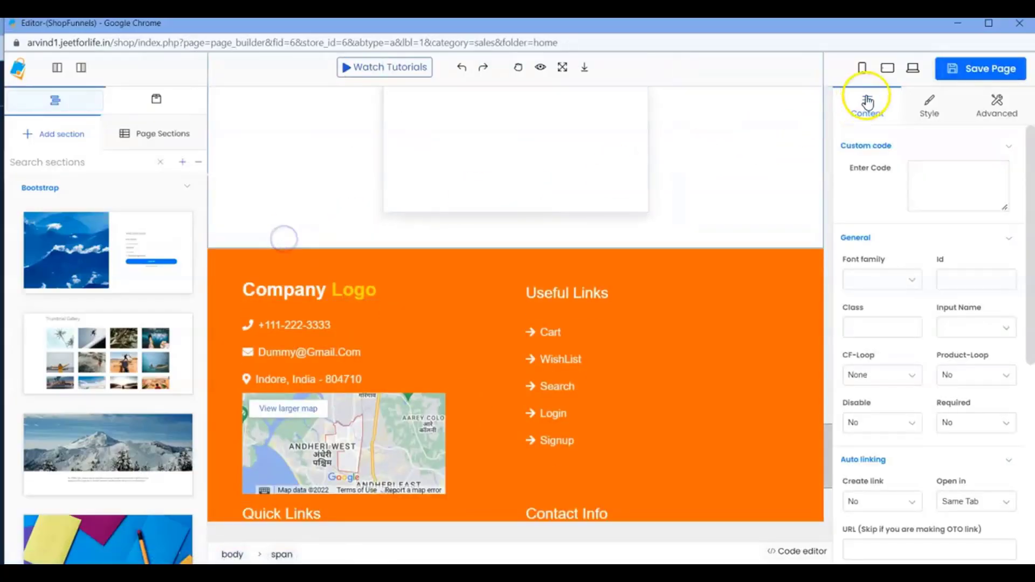
click(1017, 26)
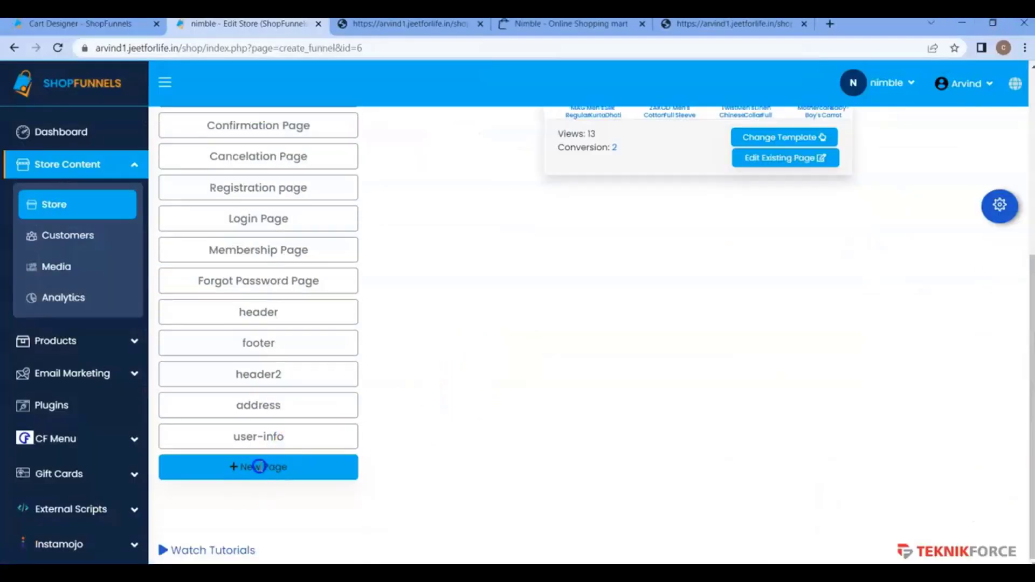
Add a new store page named header4, set its page category to Header and save the page settings.
click(259, 466)
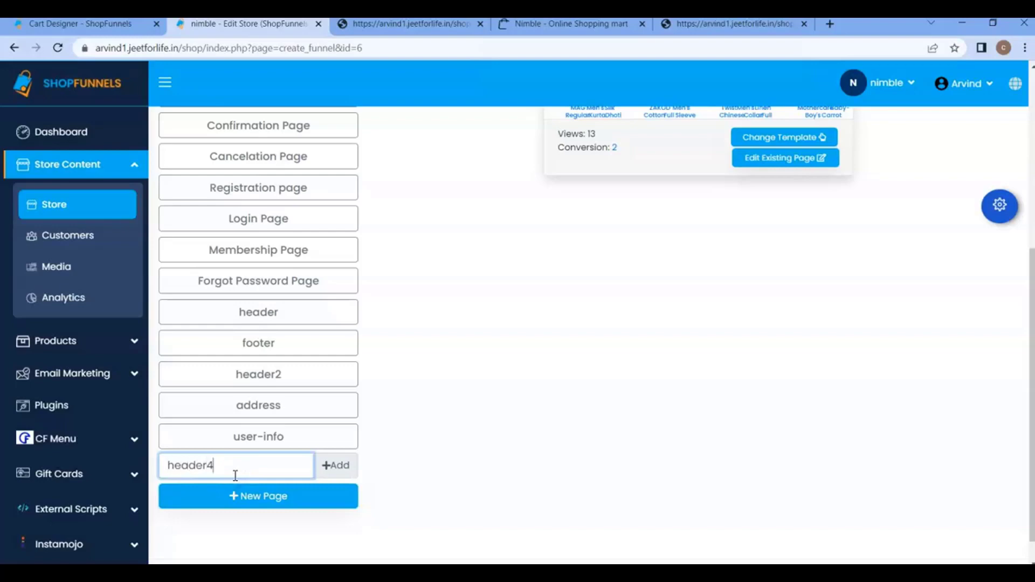
click(346, 471)
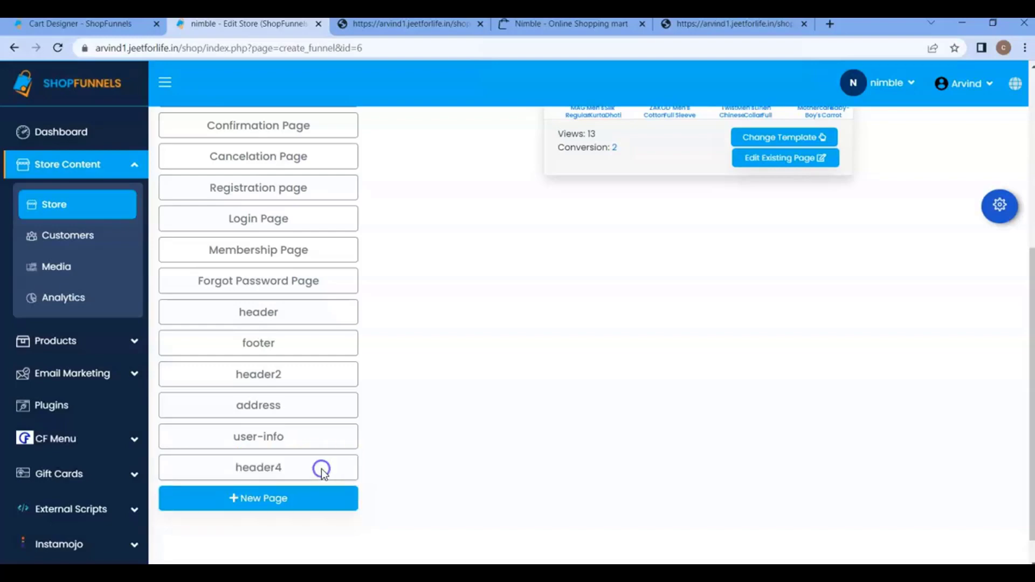
click(999, 206)
click(237, 282)
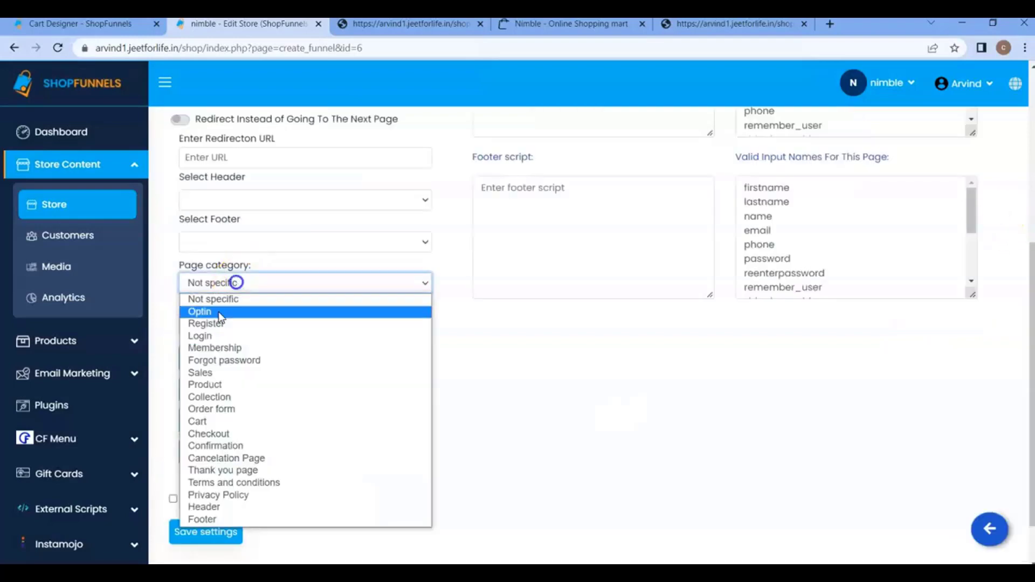
click(218, 506)
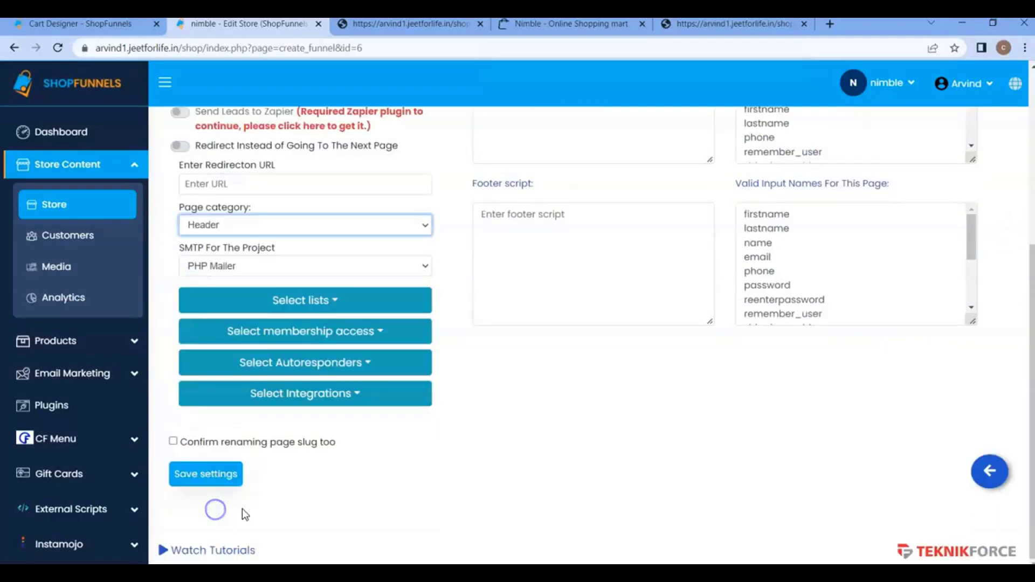
click(232, 478)
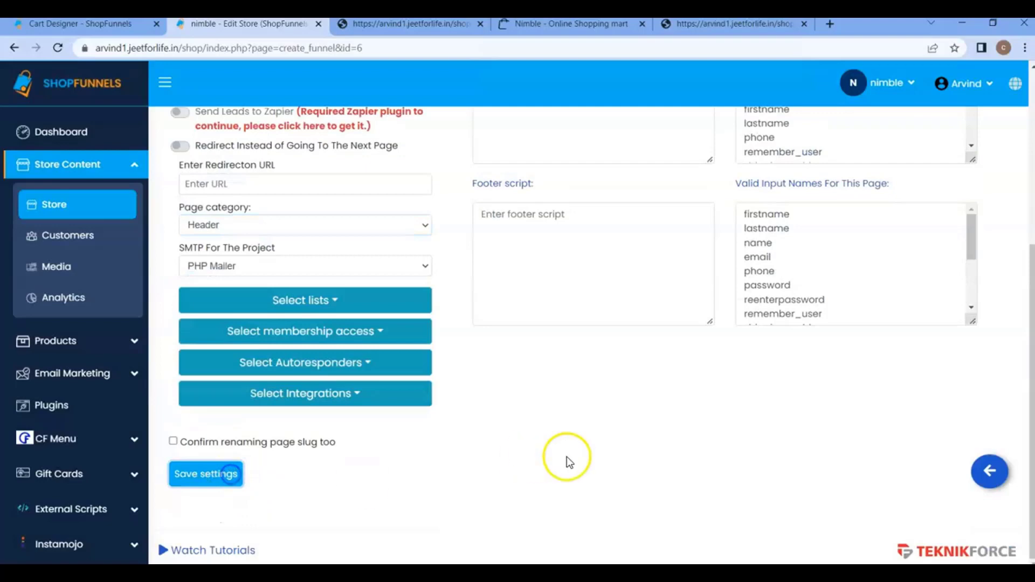
Create the header4 page from scratch in the page editor and insert a Custom code component into its empty body.
click(989, 474)
scroll(791, 355, up, 1)
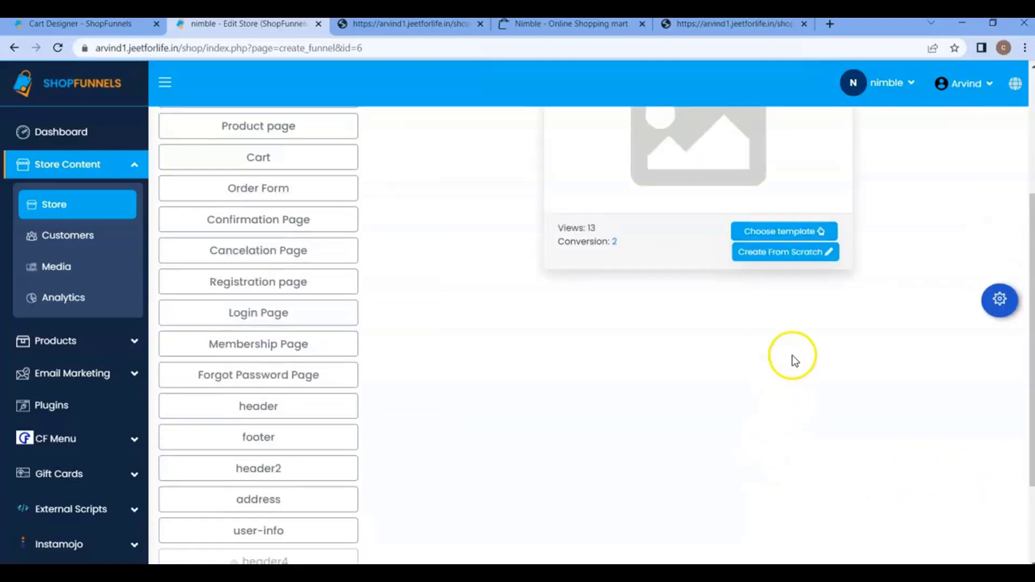
click(795, 253)
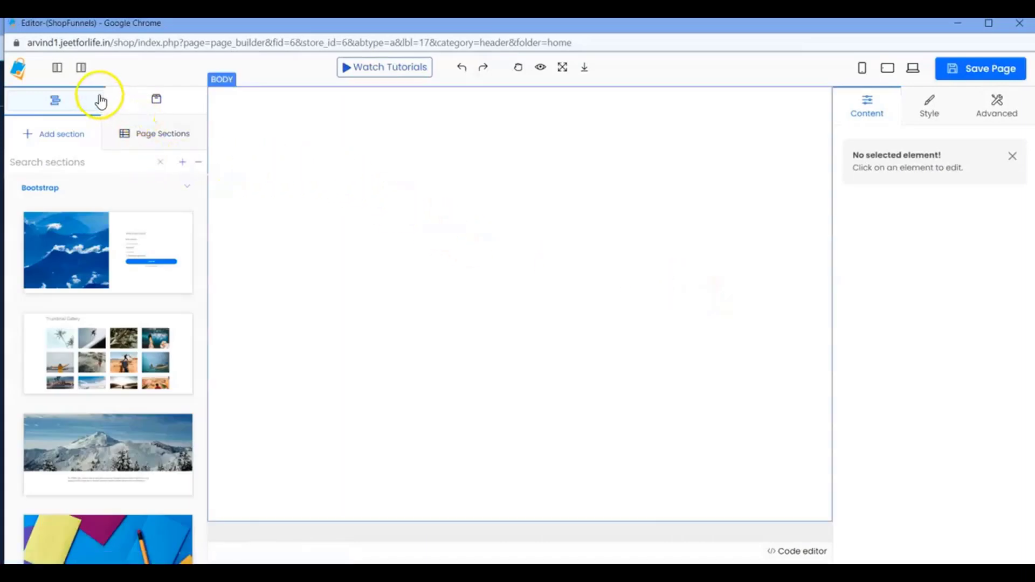
click(156, 102)
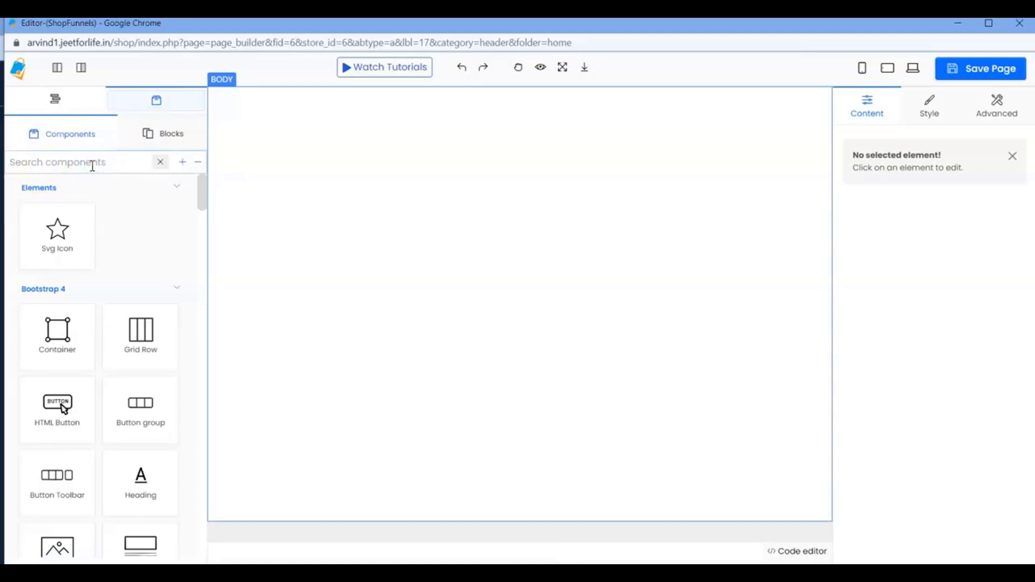
text(cu)
drag(69, 307, 354, 231)
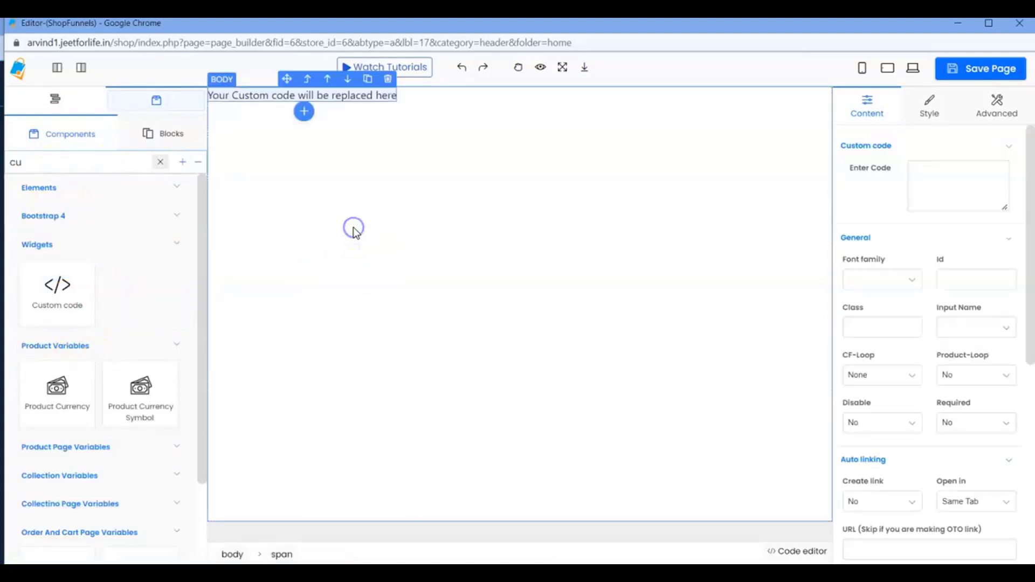
Enter the shortcode [sf_cart_btn id=4] in the header4 page's custom code element, save the page and close the editor.
click(917, 198)
text([sf_cart_btn id=4])
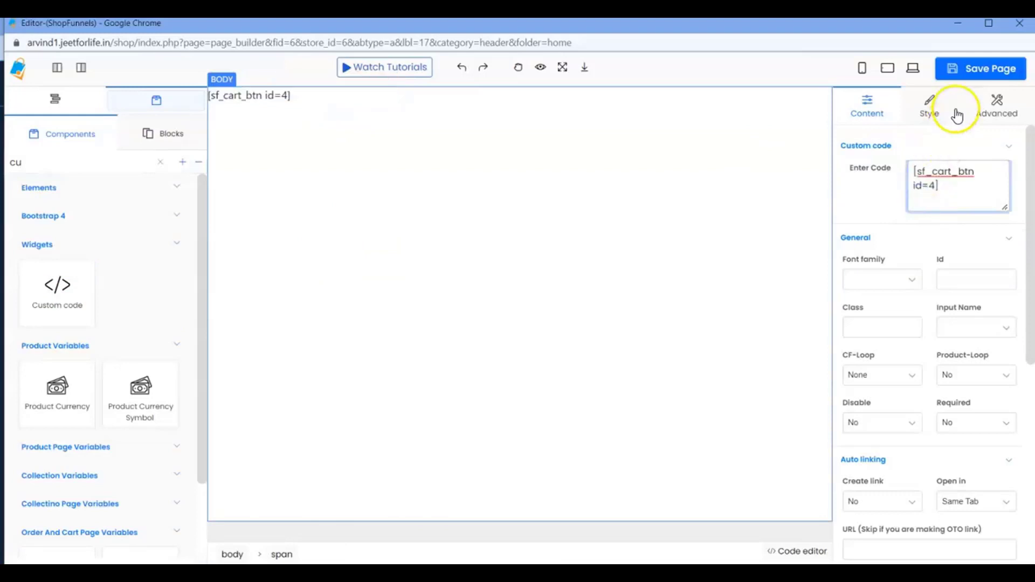
click(986, 69)
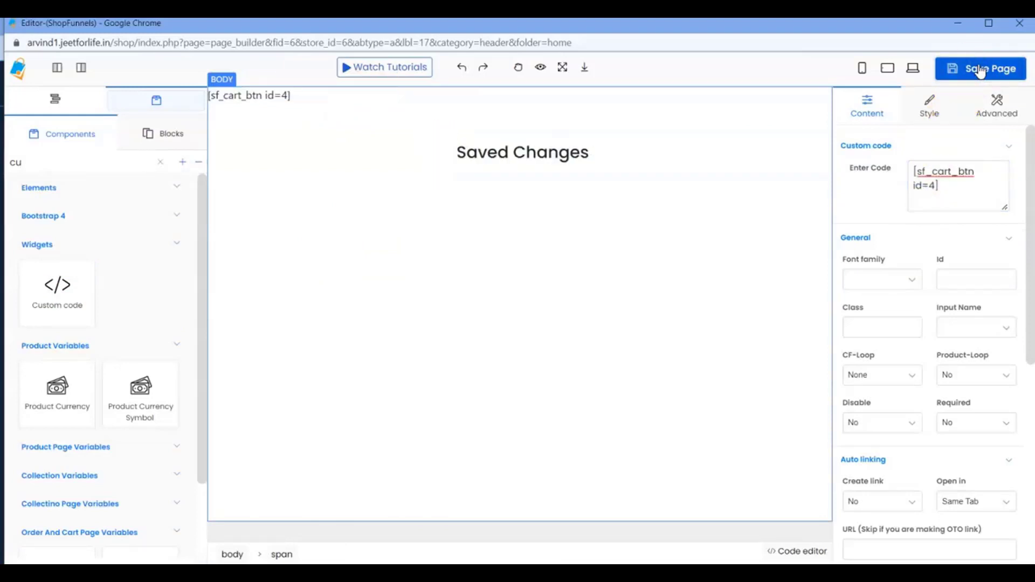
click(1019, 27)
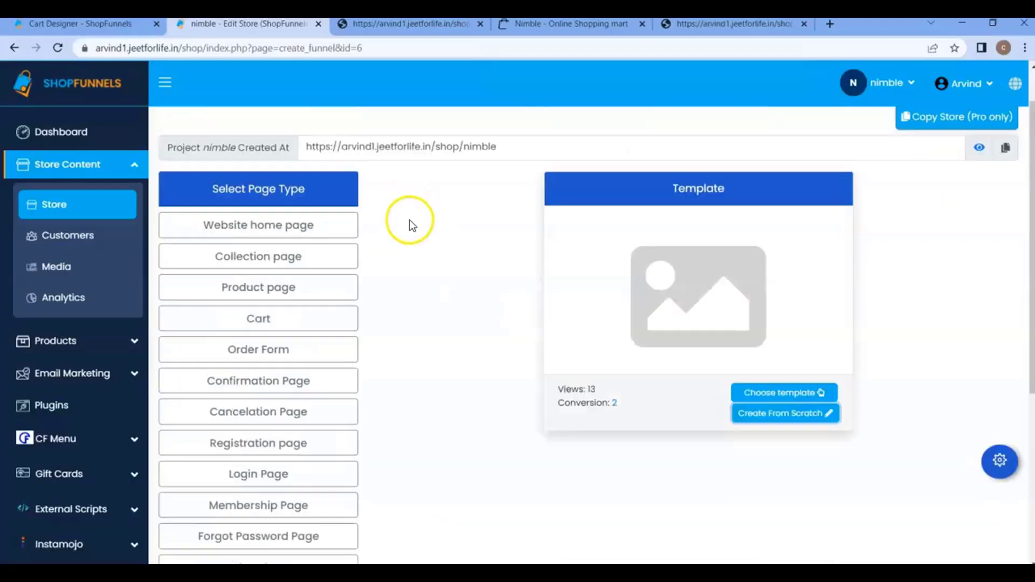
Set the website home page's header to header4 in its page settings and save them.
click(319, 269)
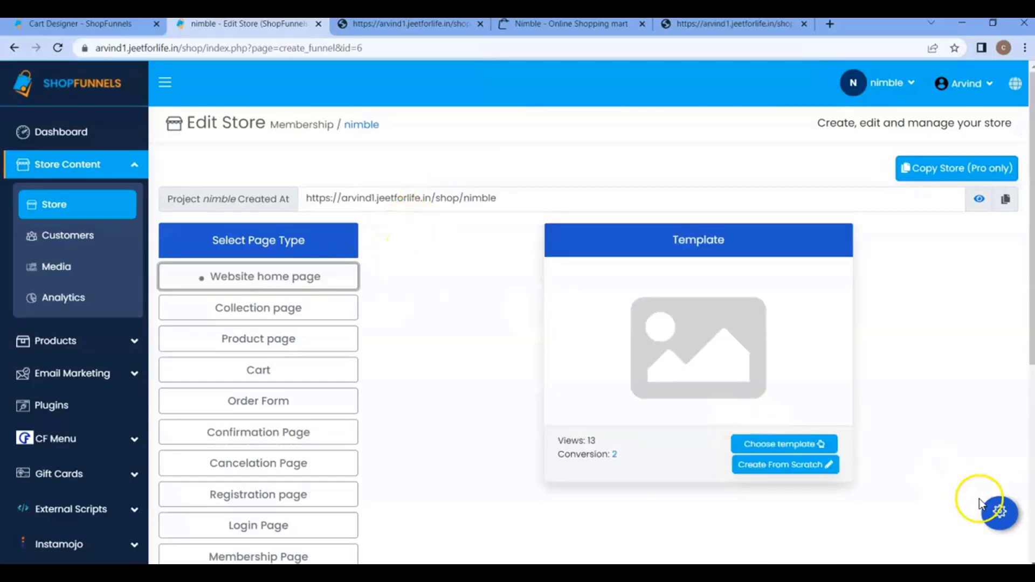
click(985, 512)
scroll(445, 377, down, 4)
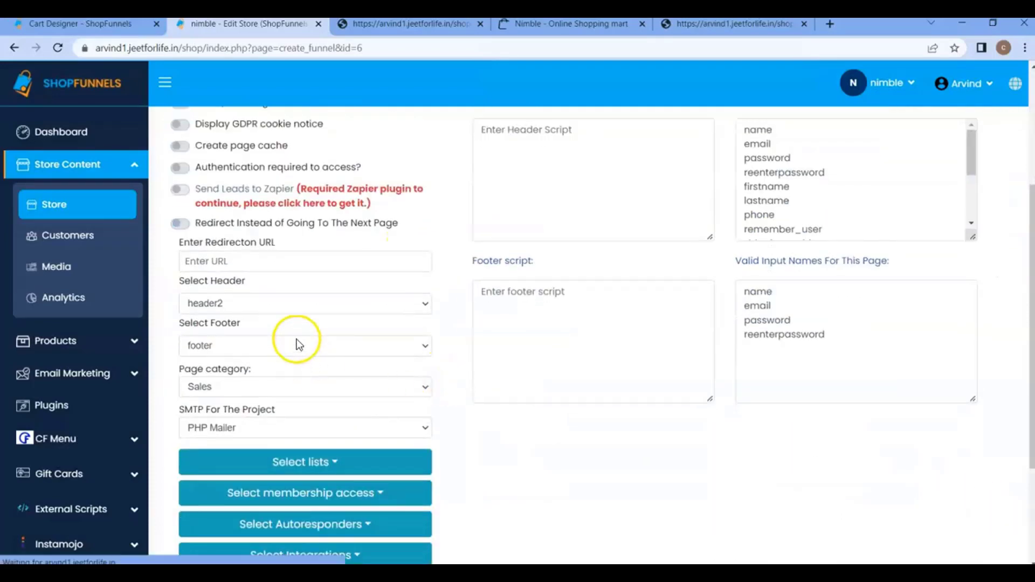
click(255, 298)
click(231, 357)
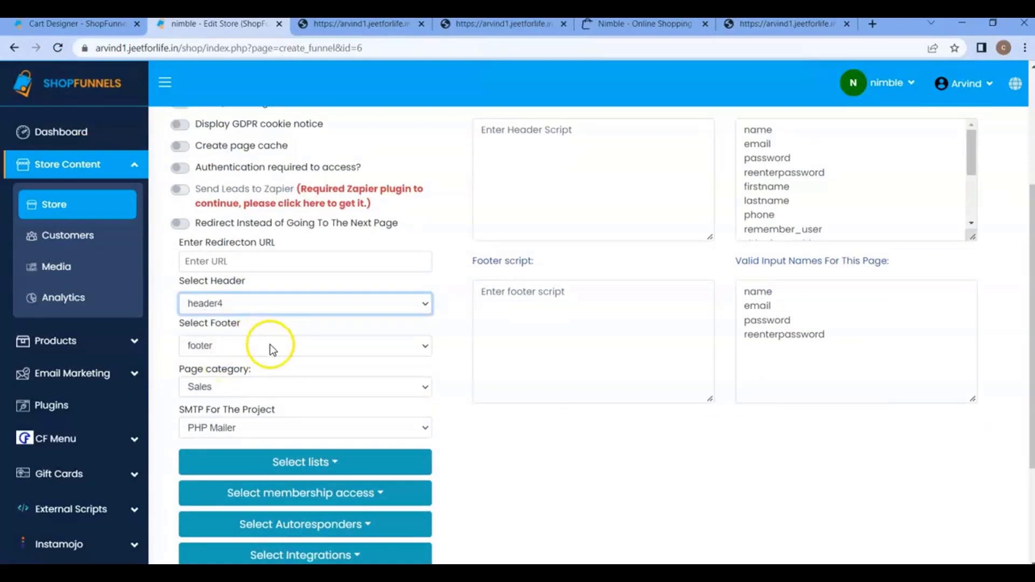
scroll(269, 350, down, 3)
click(216, 488)
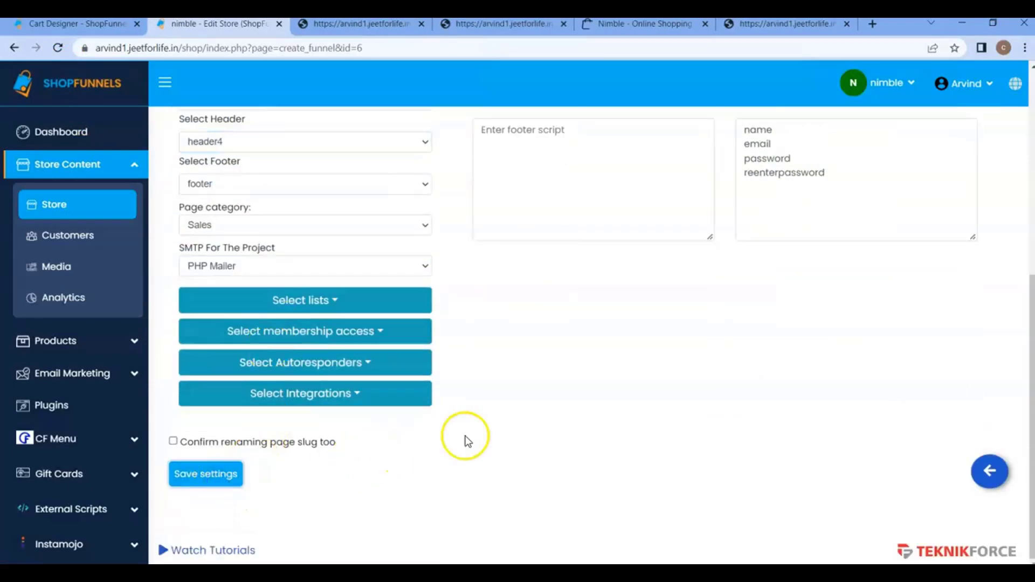
Preview the live home page to check the cart icon, and return to the nimble store's page list.
click(977, 268)
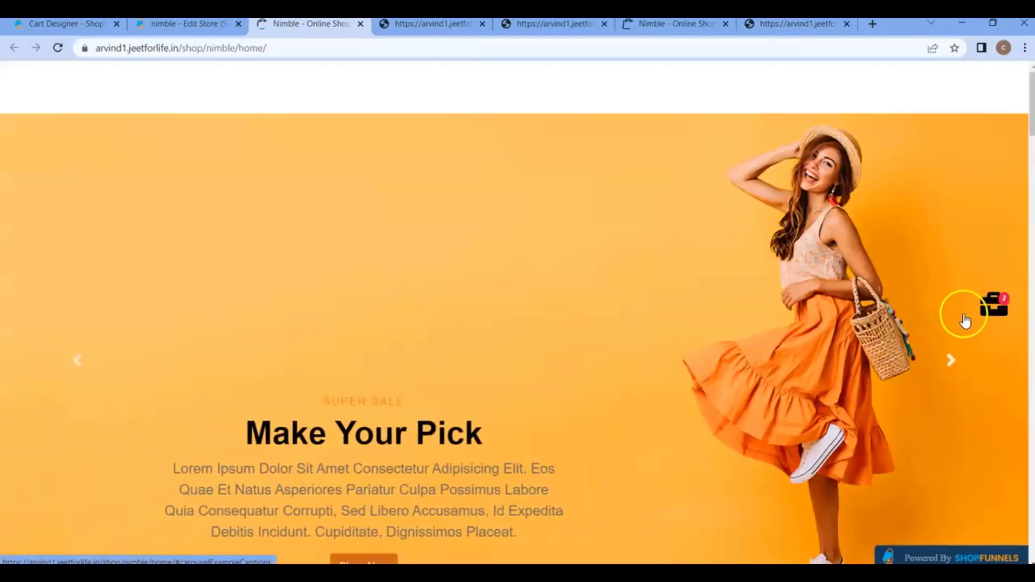
click(205, 25)
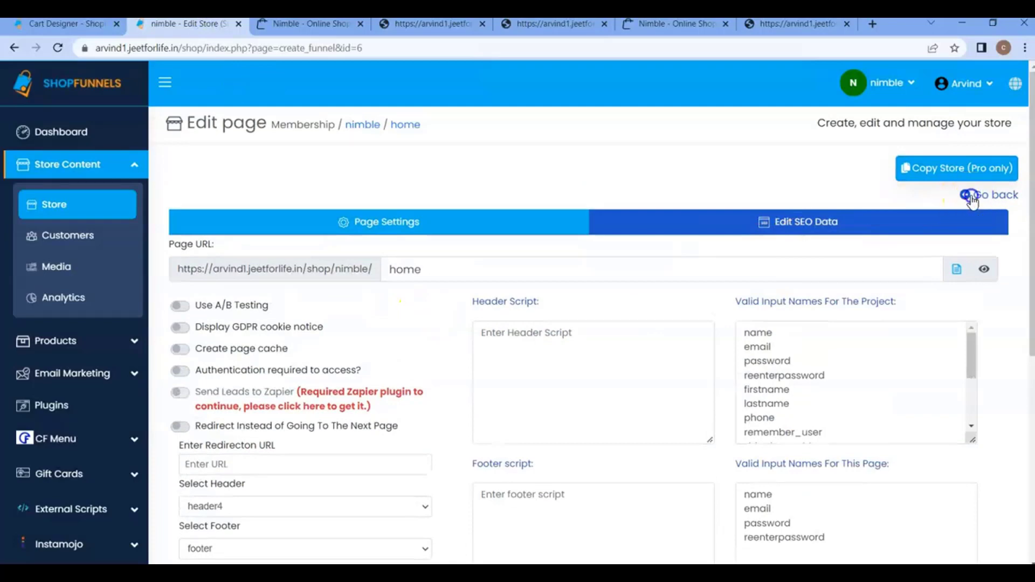
click(971, 198)
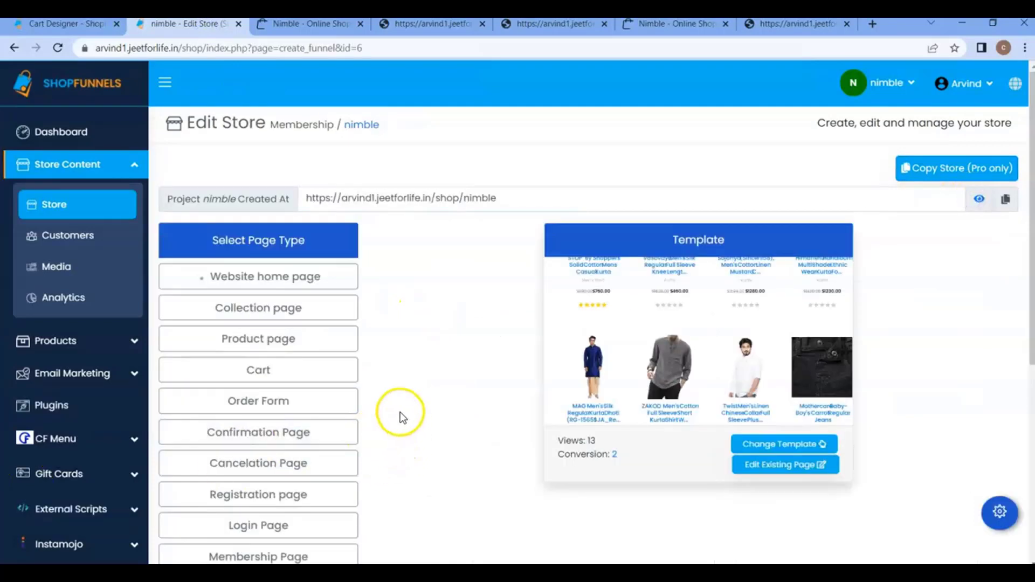
Set the Confirmation Page's header to header4 in its page settings and save them.
scroll(469, 342, down, 3)
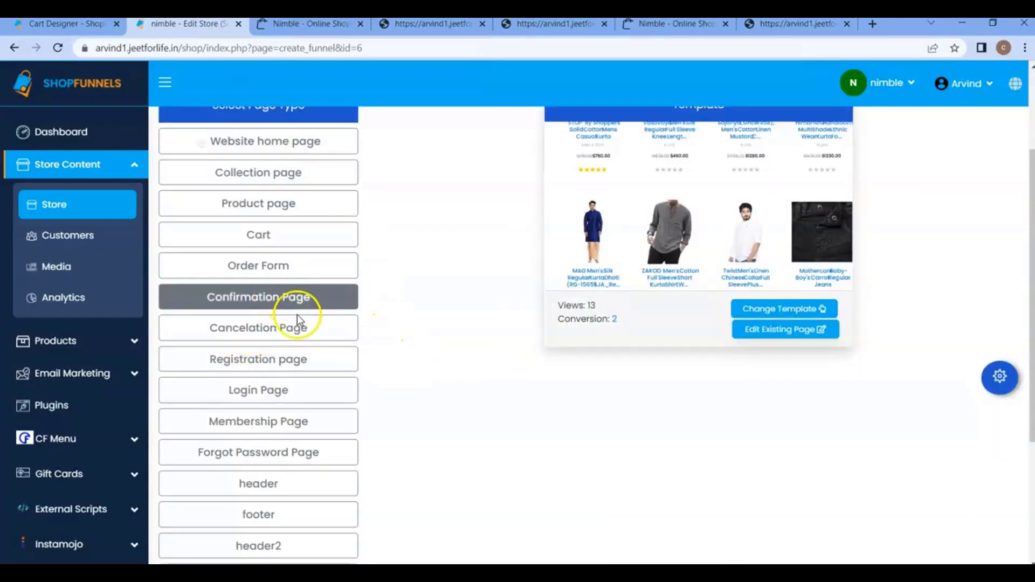
click(272, 297)
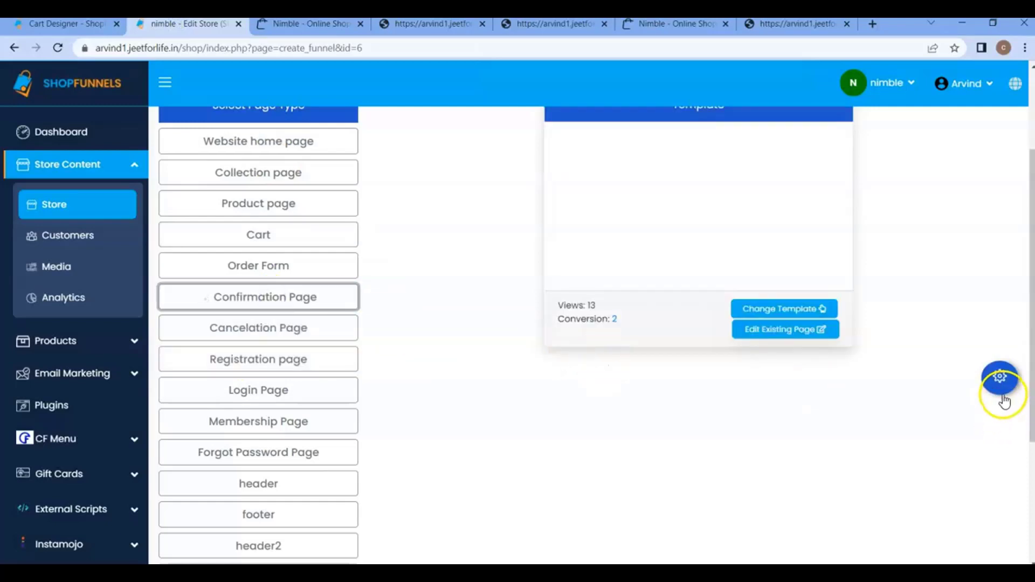
click(998, 378)
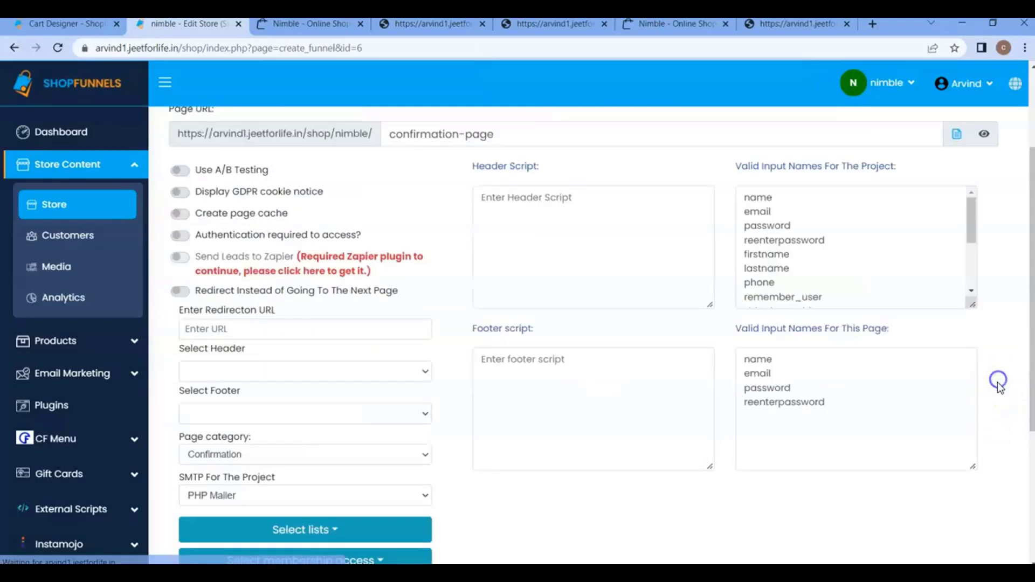
click(236, 370)
click(226, 425)
scroll(270, 423, down, 4)
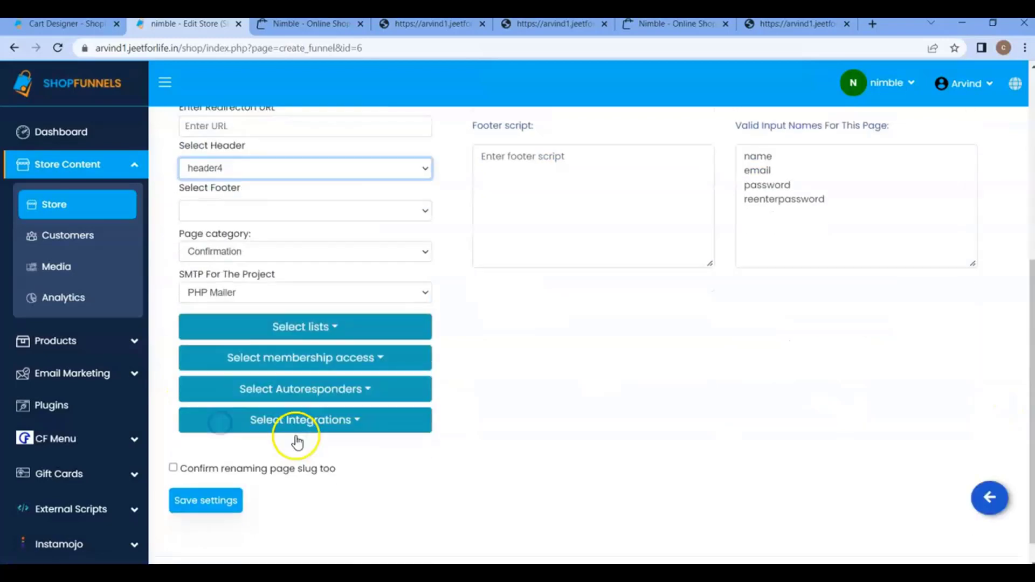
click(215, 499)
Preview the live confirmation page, check its cart widget by opening and closing it, and return to the store's page list.
scroll(1001, 300, up, 4)
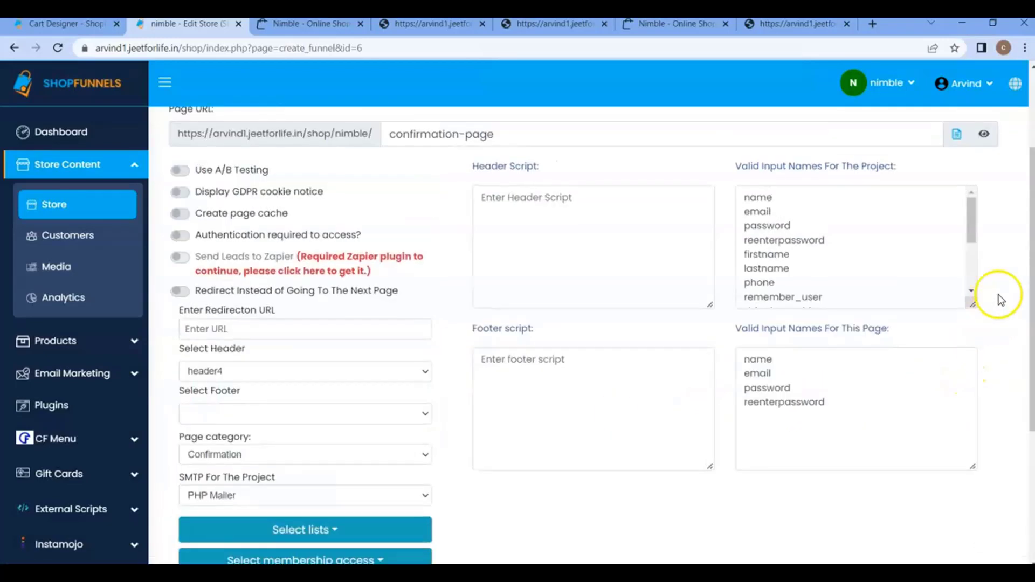
click(984, 136)
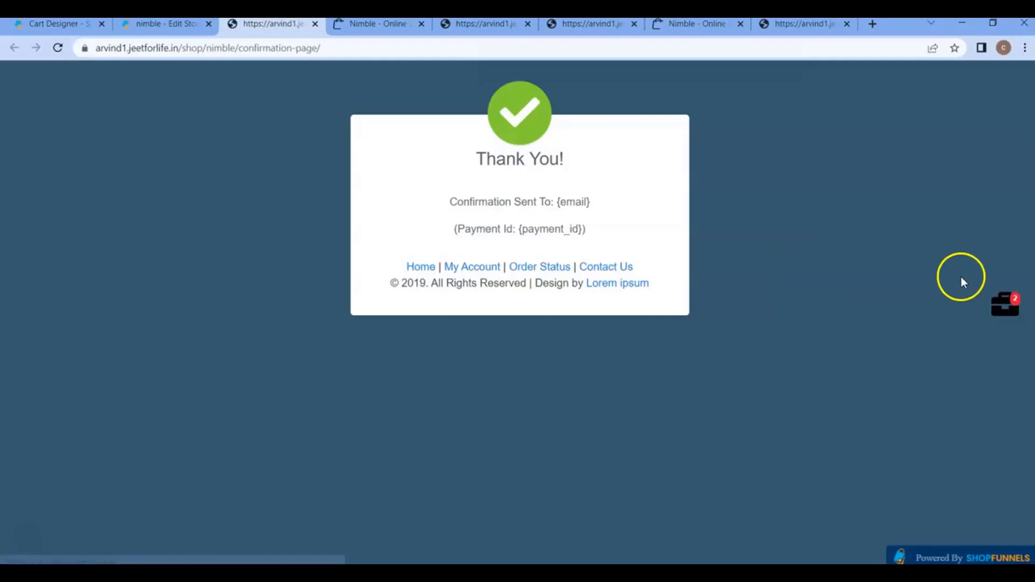
click(1005, 303)
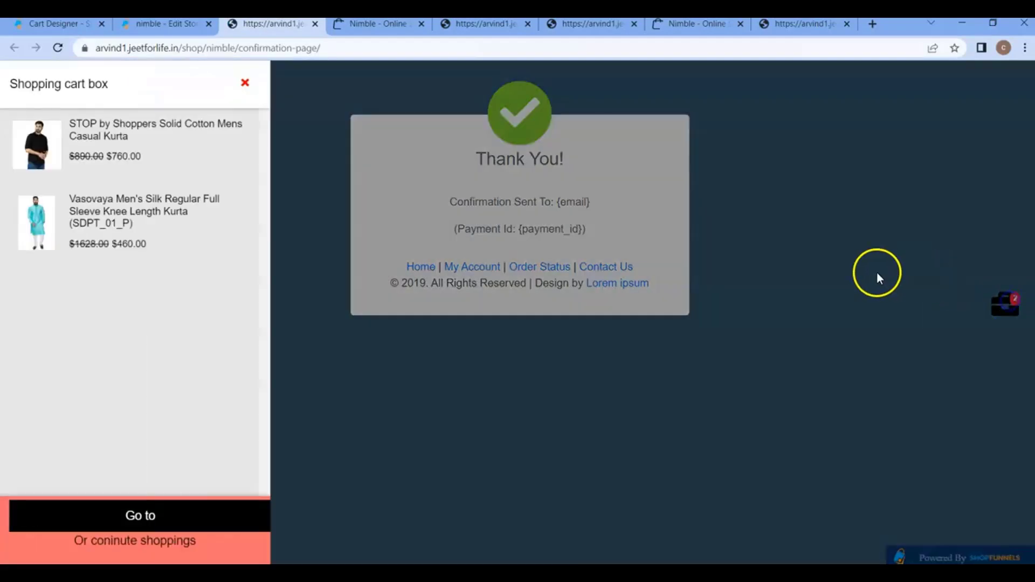
click(245, 83)
click(164, 25)
scroll(712, 355, up, 3)
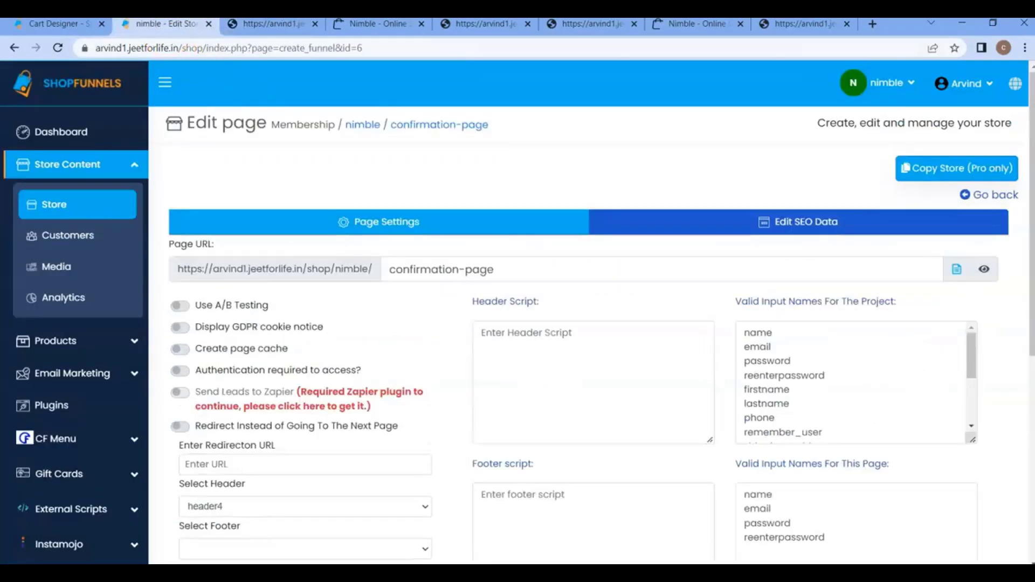
click(996, 195)
scroll(410, 380, down, 5)
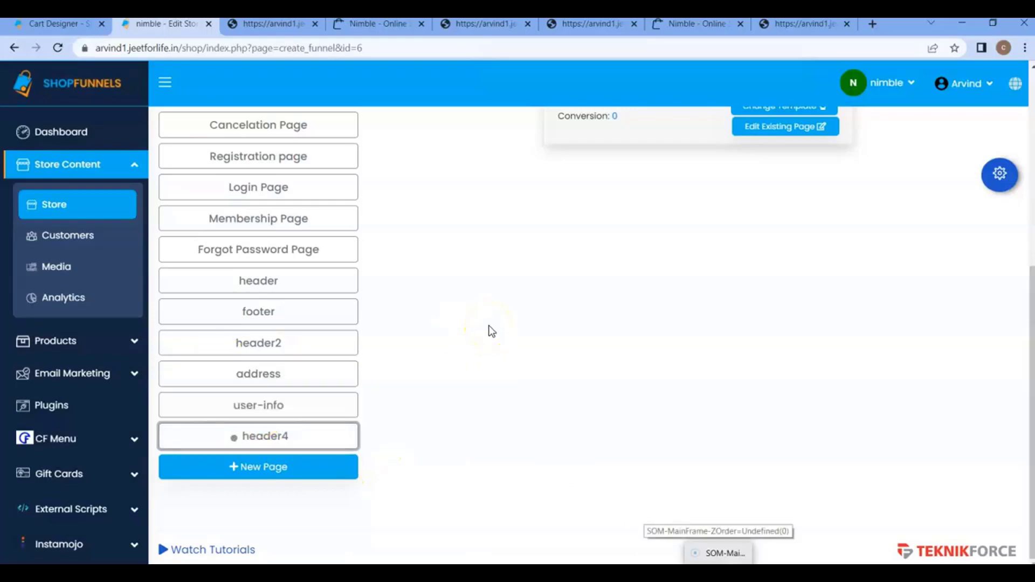
Open the existing CF Menu entry named menu for editing.
scroll(129, 355, down, 2)
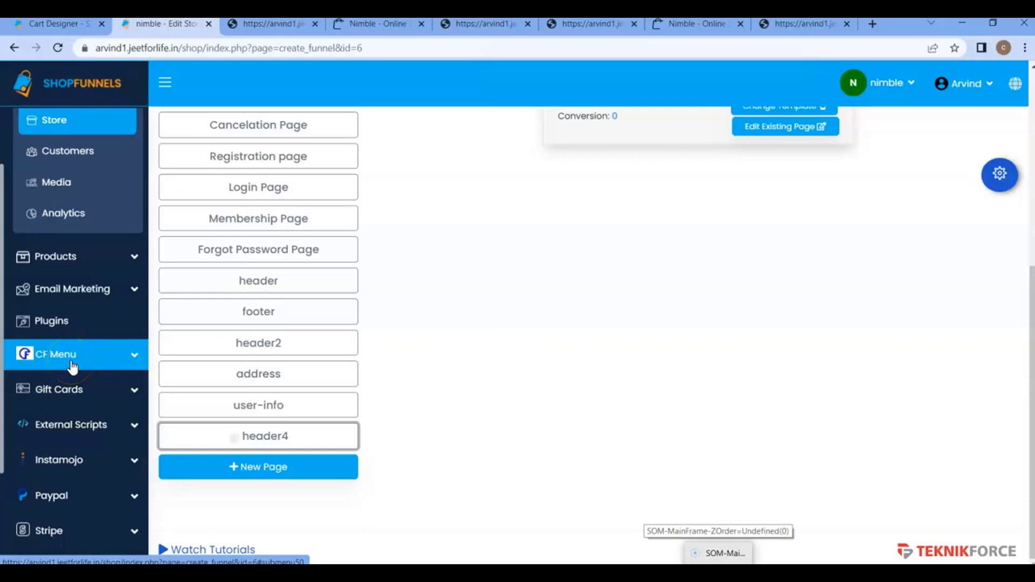
click(73, 368)
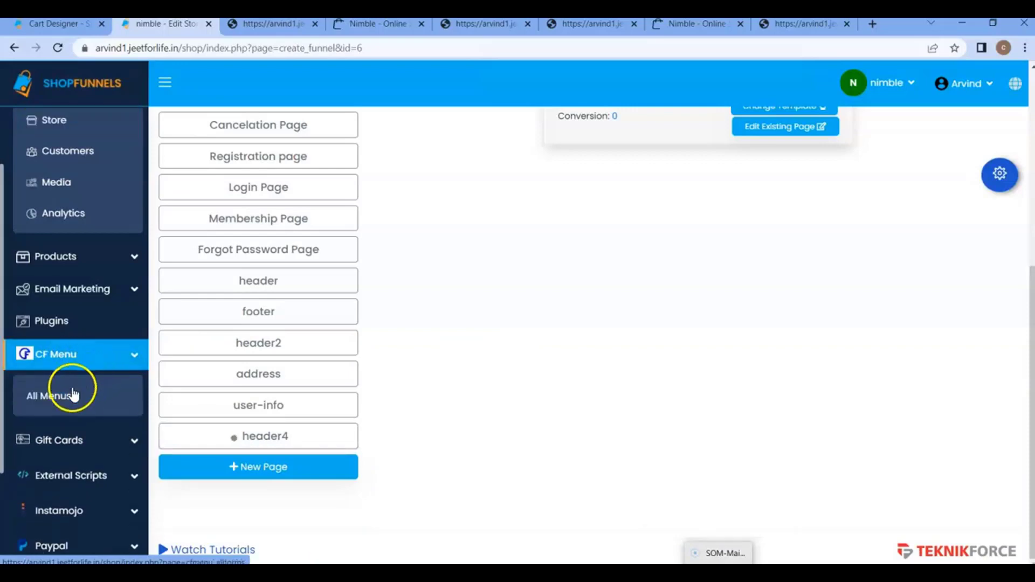
click(59, 398)
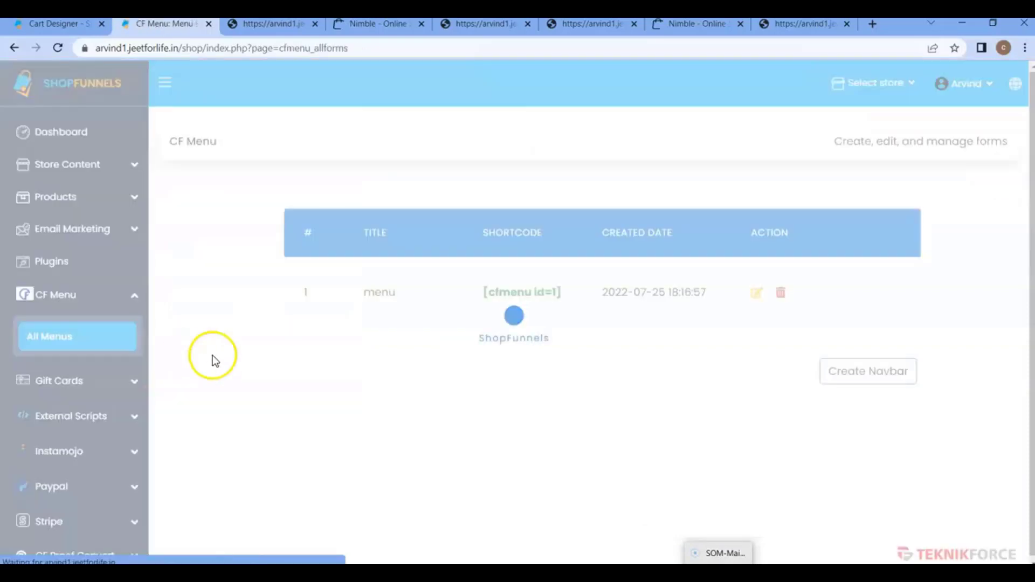
click(755, 295)
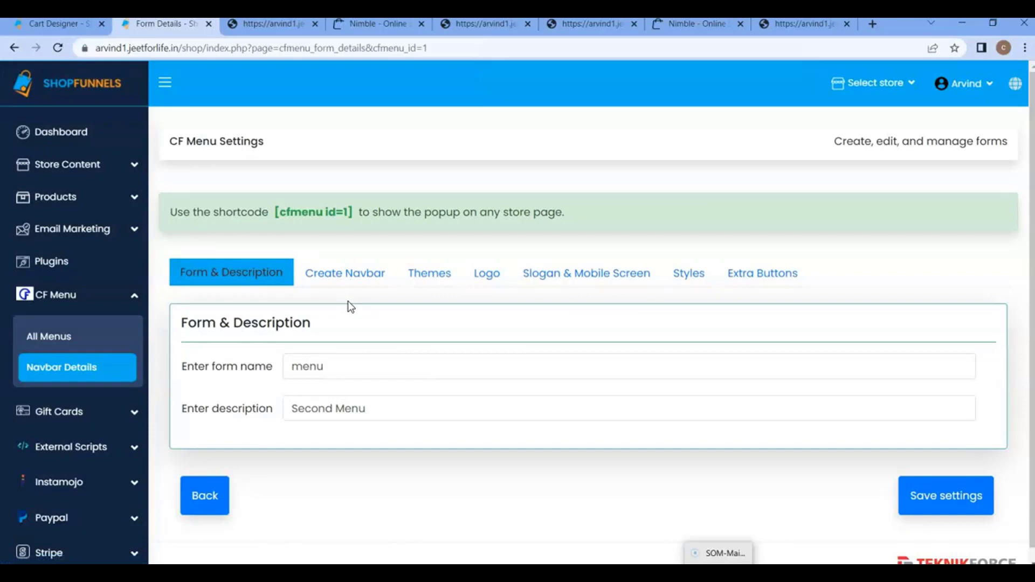
scroll(347, 301, down, 1)
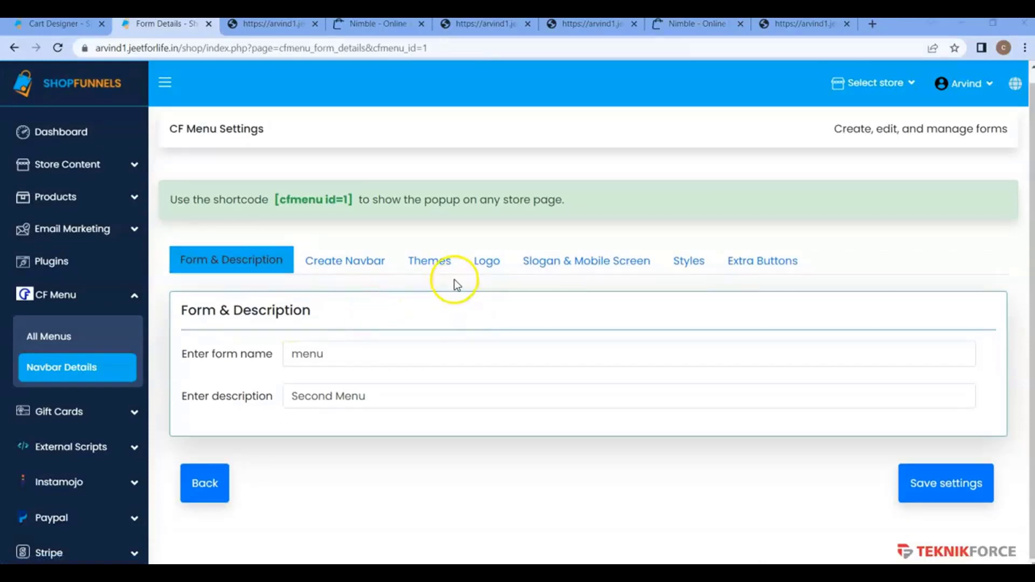
Enable the cart button in the menu's extra buttons, set its cart icon to [sf_cart_btn id=4] and save the settings.
click(739, 264)
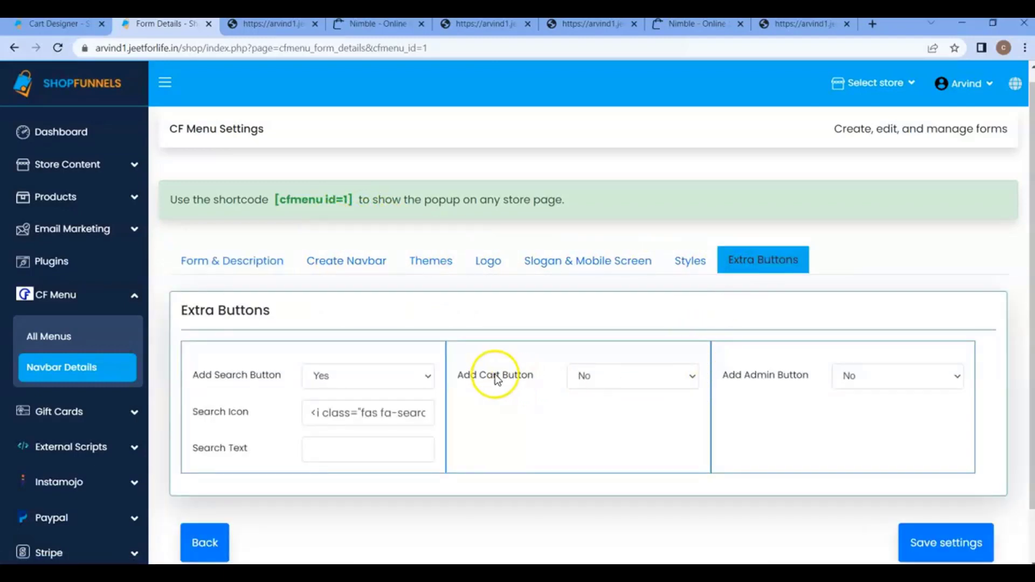
click(607, 385)
click(587, 406)
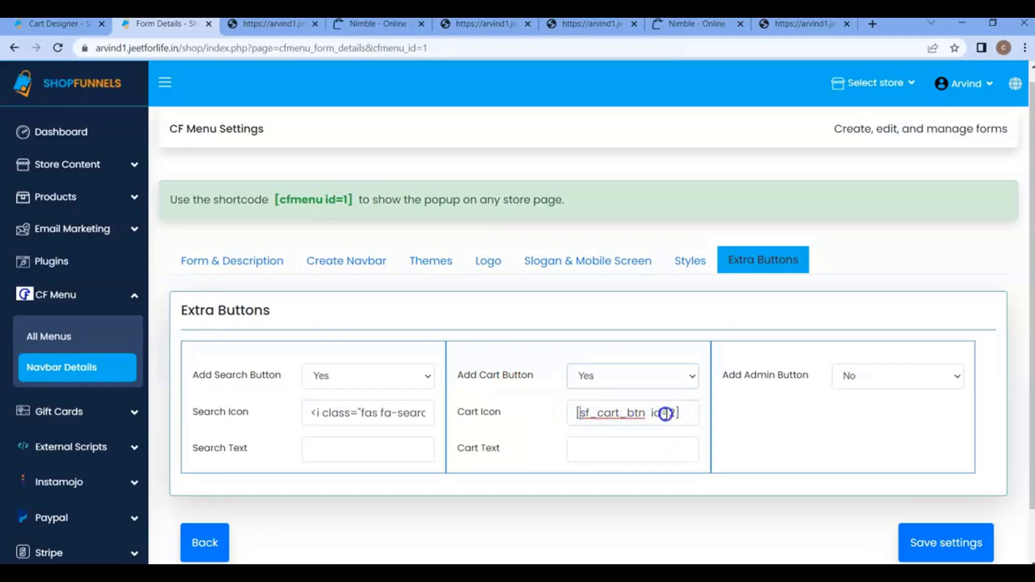
click(62, 28)
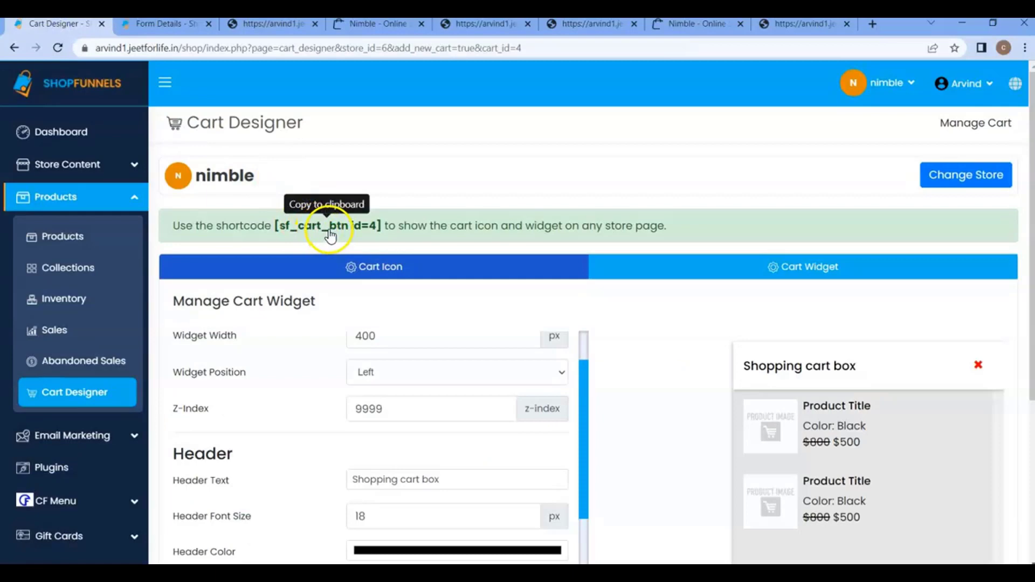
click(164, 25)
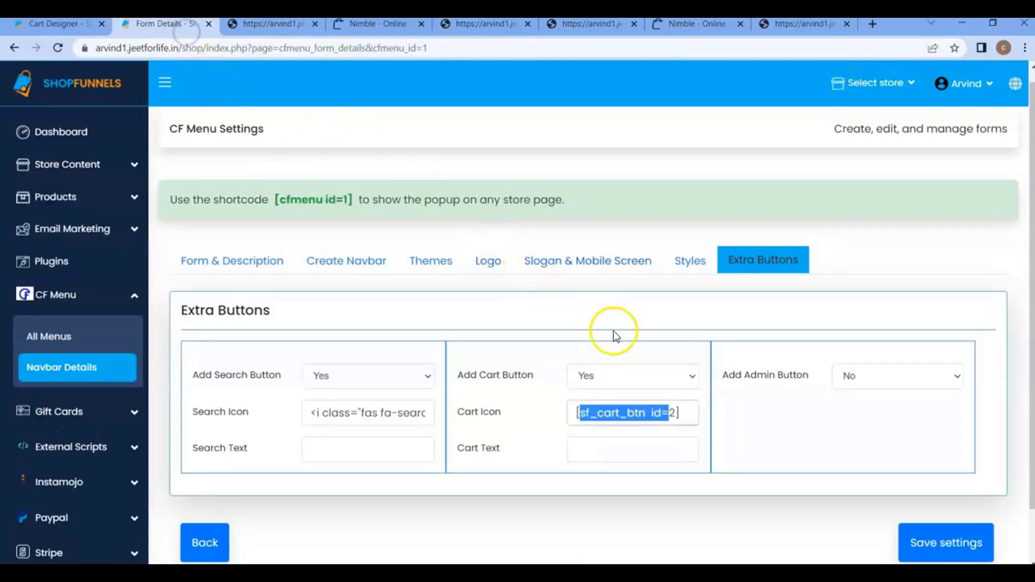
click(682, 408)
key(ctrl+a)
text([sf_cart_btn id=4])
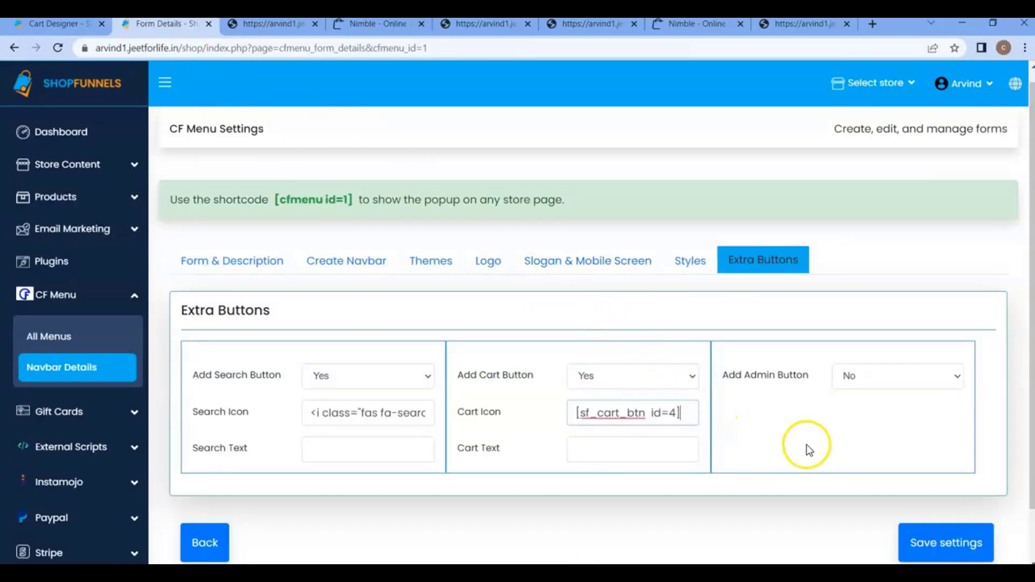
scroll(844, 452, down, 1)
click(910, 471)
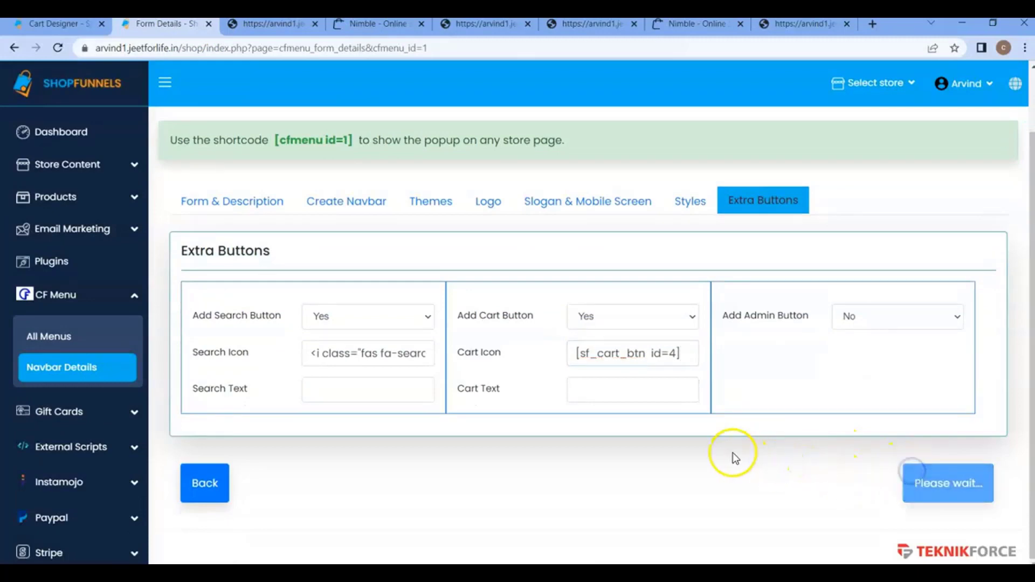
Copy the menu's shortcode [cfmenu id=1] and open the nimble store's header4 page in the page editor.
click(298, 144)
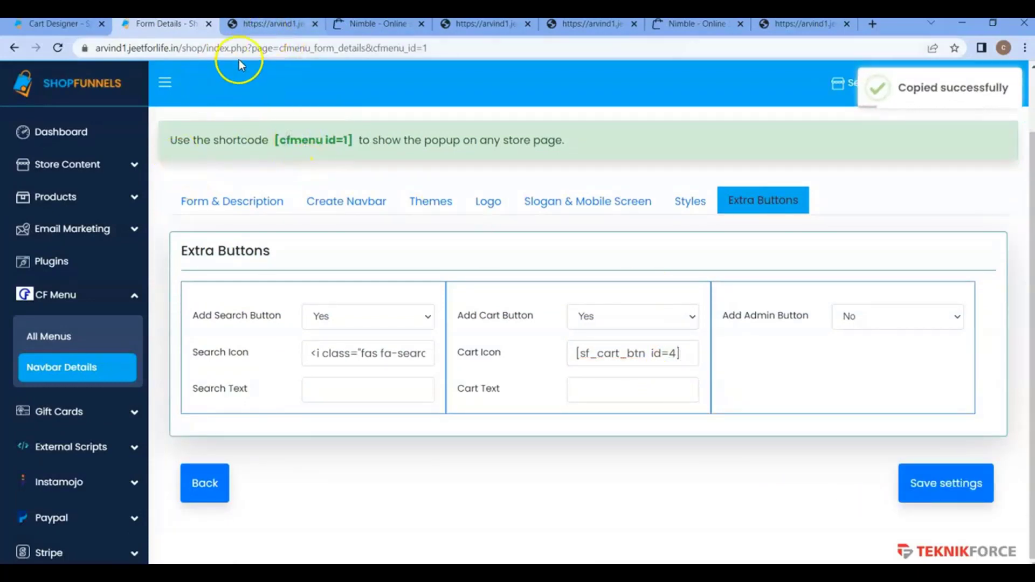
click(68, 162)
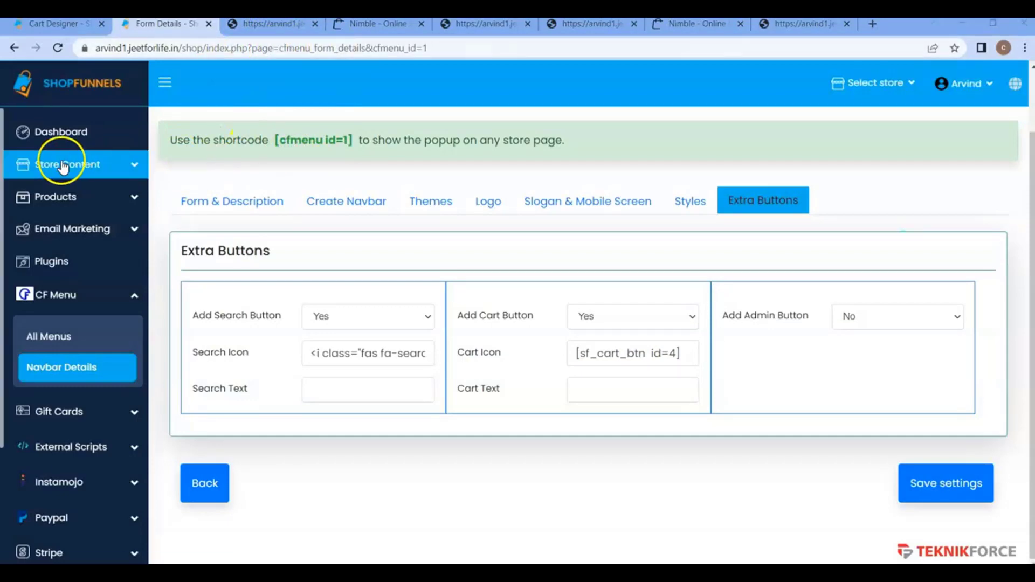
click(75, 210)
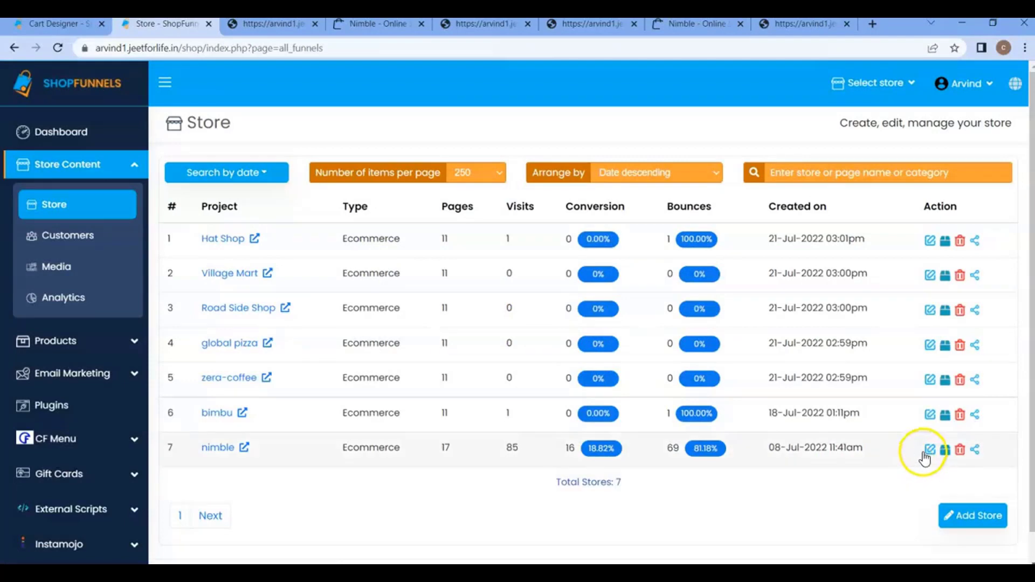
click(928, 450)
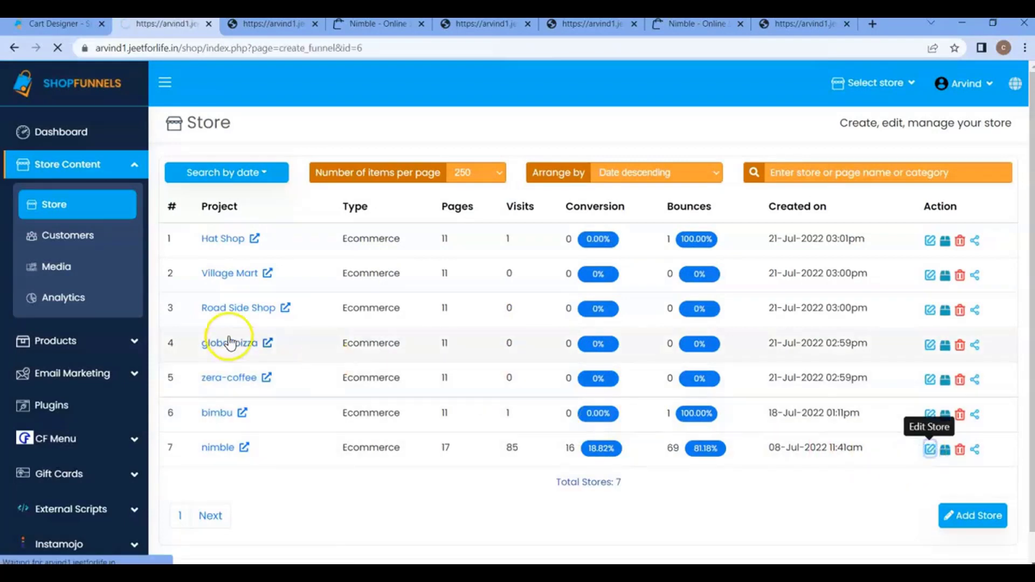
scroll(305, 306, down, 4)
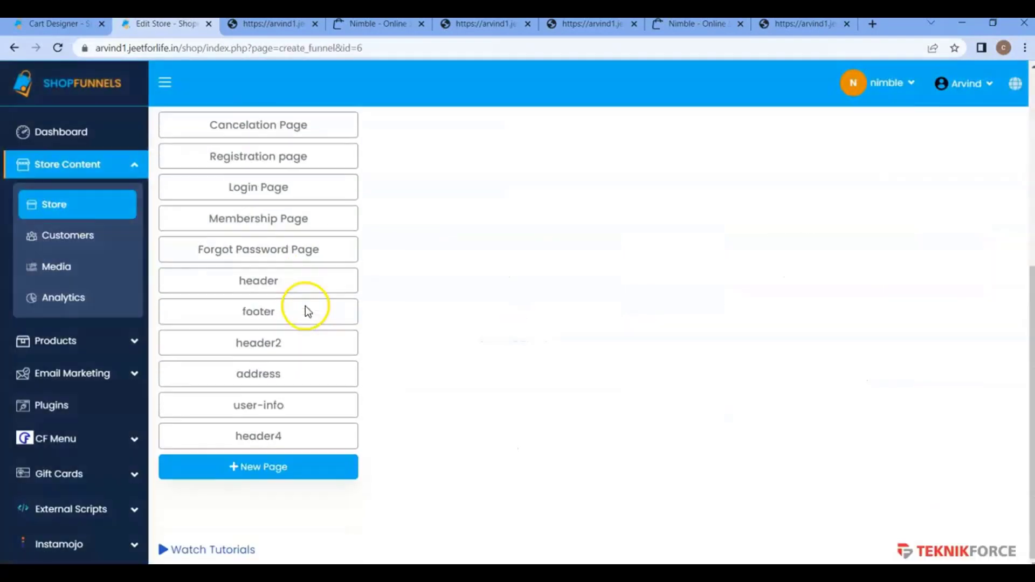
click(295, 447)
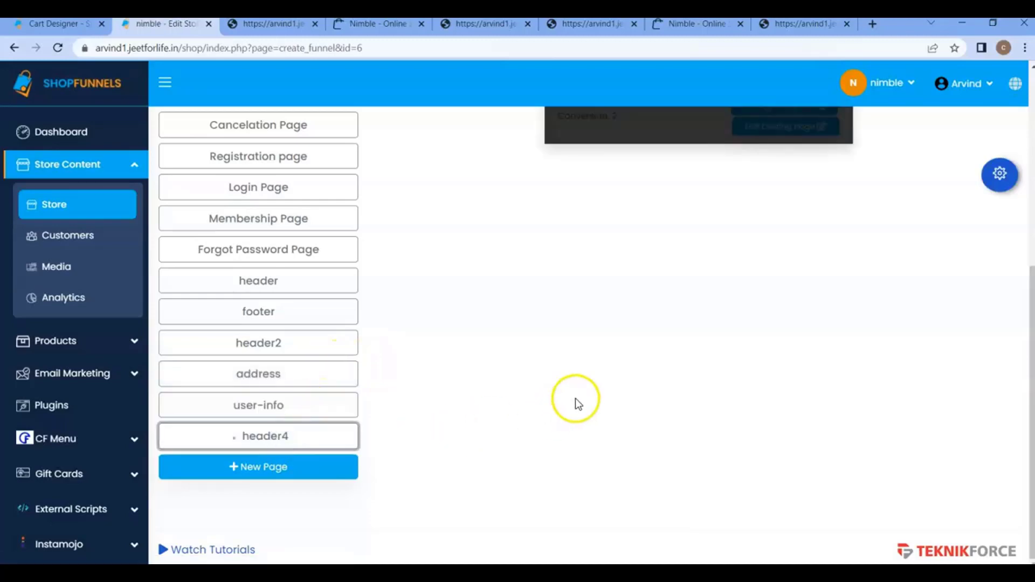
scroll(609, 387, up, 3)
click(786, 262)
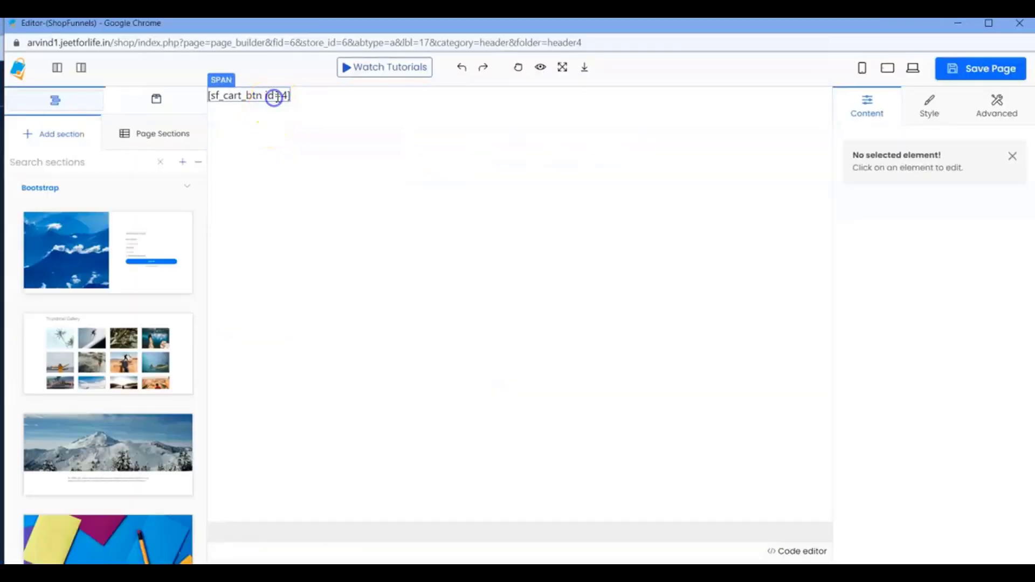
Replace the header4 page's cart shortcode element with a new Custom code component containing [cfmenu id=1].
click(274, 97)
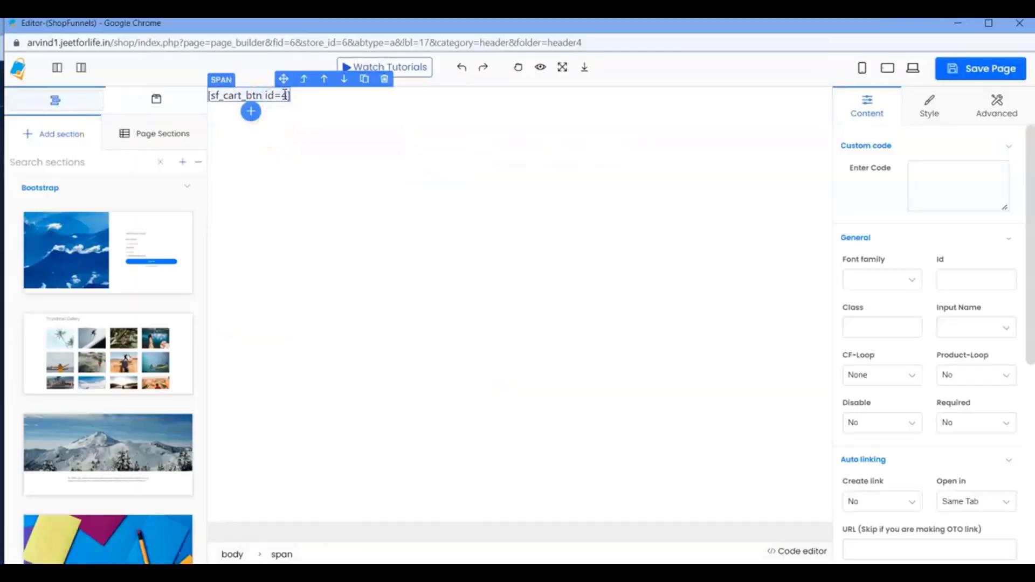
click(363, 82)
click(114, 156)
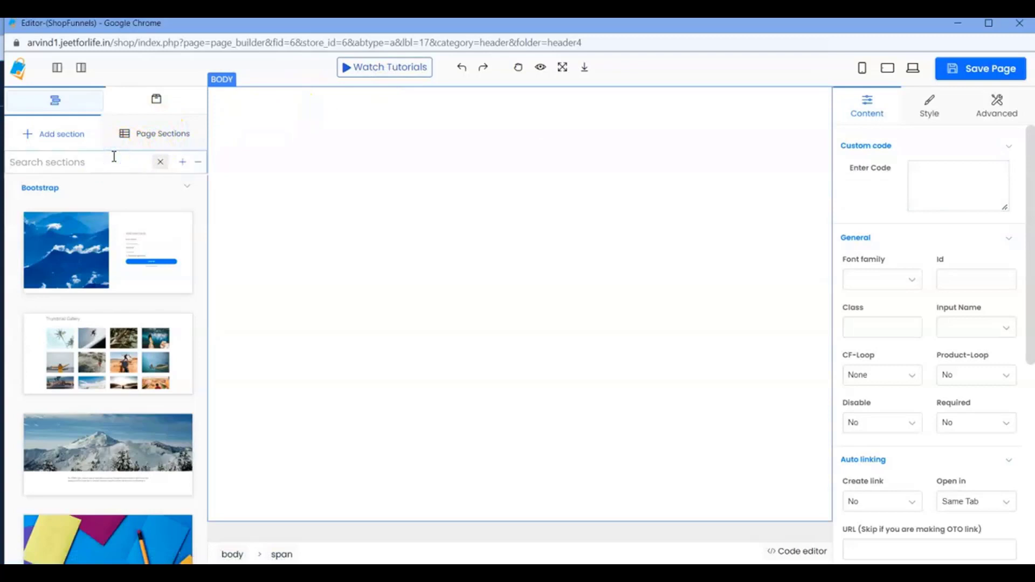
click(157, 99)
click(99, 159)
text(cu)
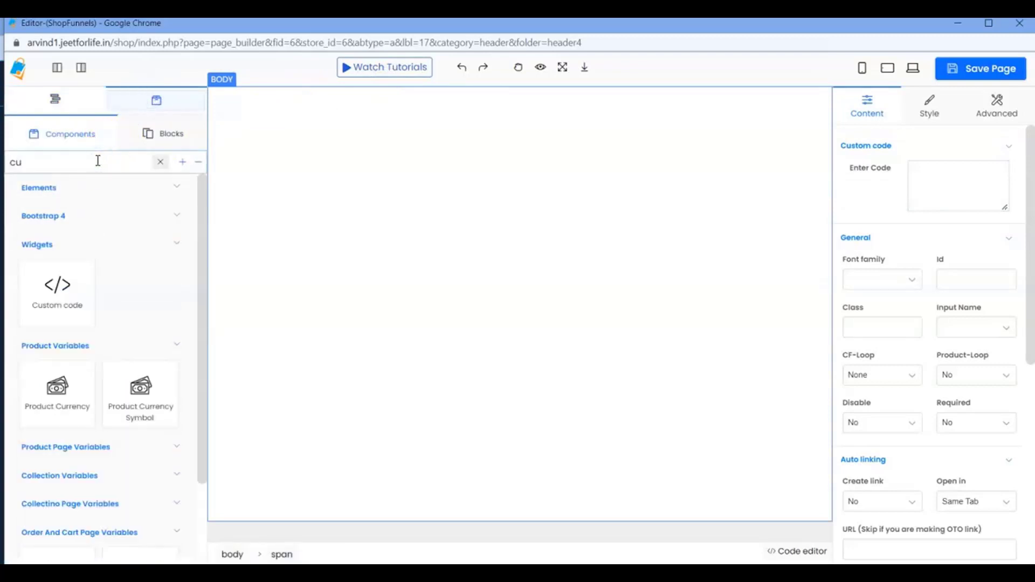
drag(57, 288, 277, 111)
click(956, 183)
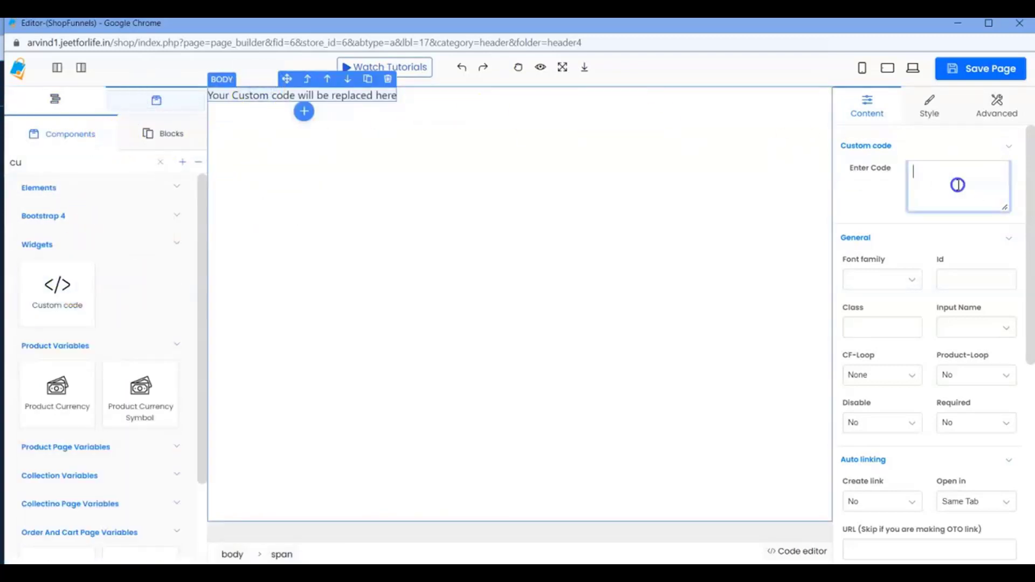
text([cfmenu id=1])
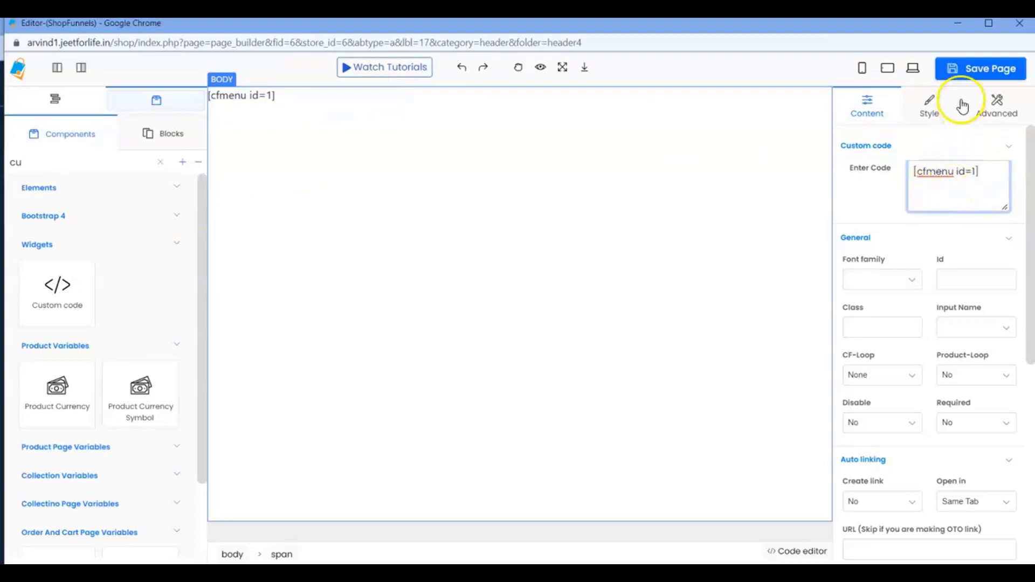
Save the header4 page, minimize the page editor window and return to the nimble store's page list.
click(973, 68)
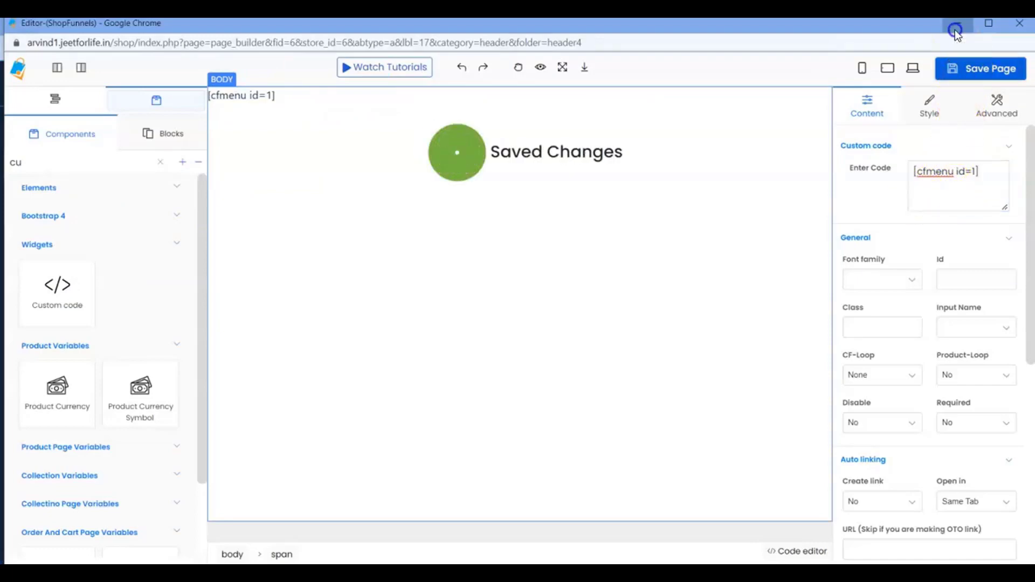
click(955, 30)
scroll(520, 365, down, 3)
click(307, 448)
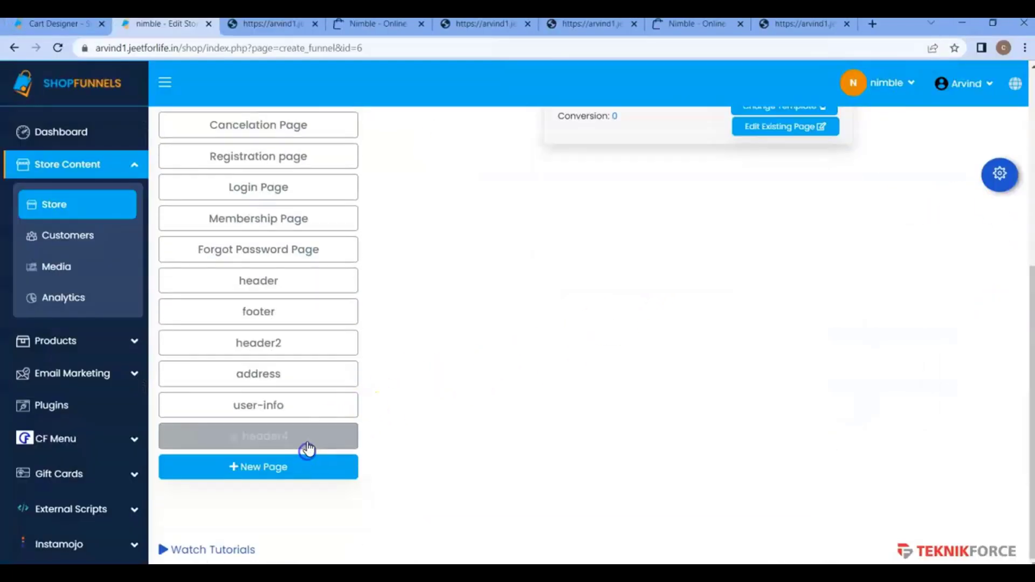
Open the website home page's settings, keep header4 as its header and save the settings.
scroll(388, 345, up, 3)
click(301, 173)
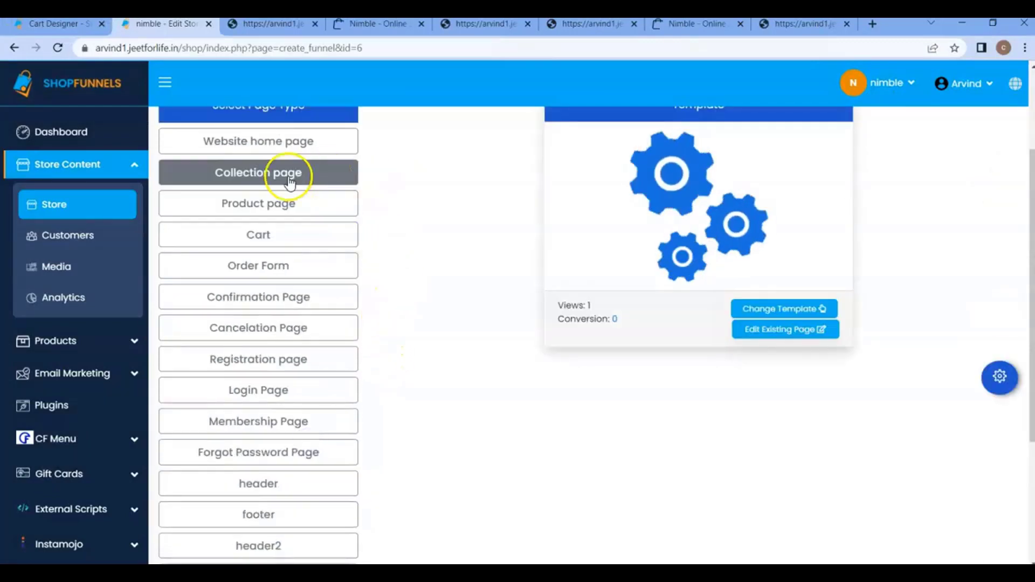
click(316, 144)
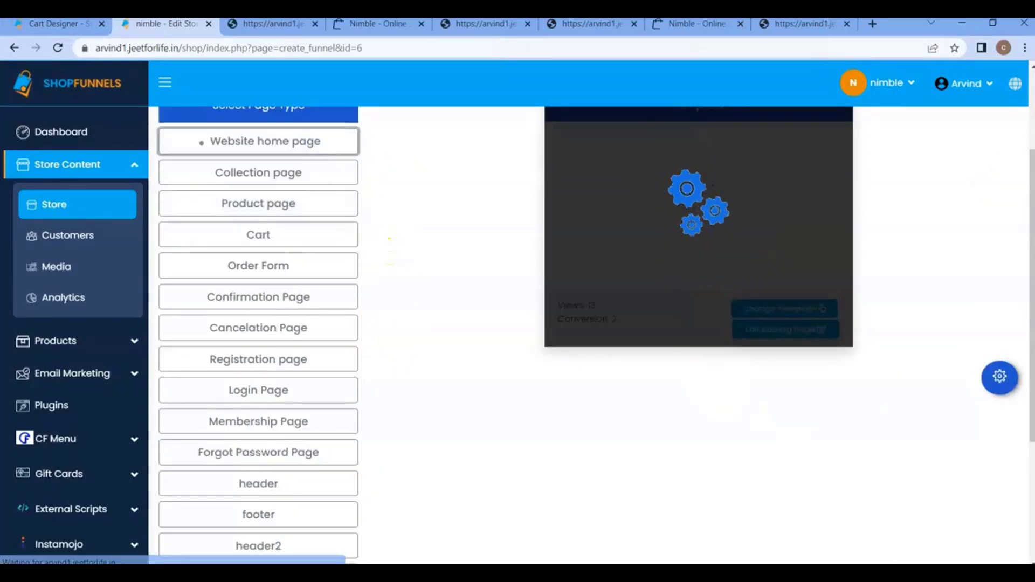
click(997, 379)
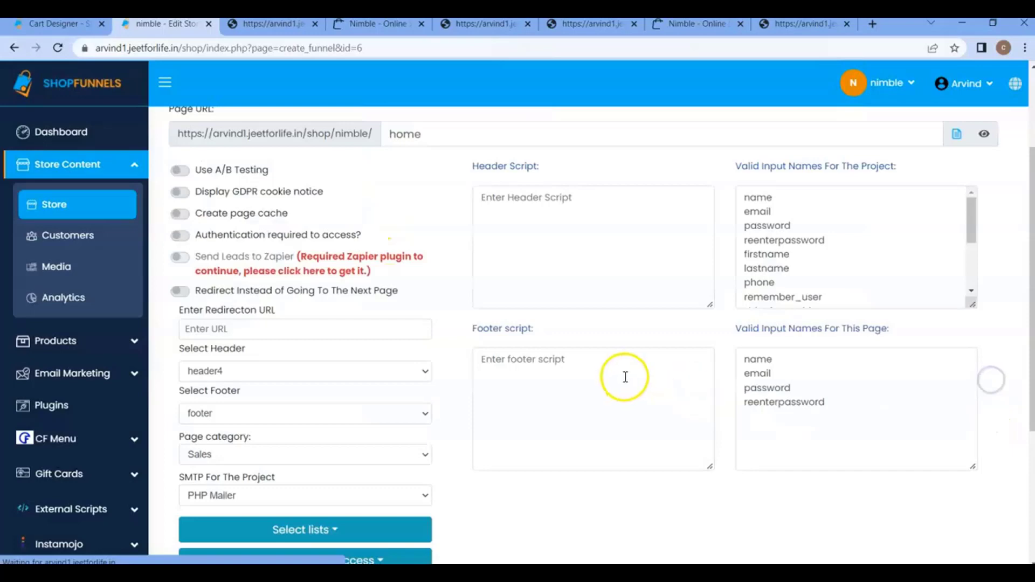
click(274, 374)
scroll(283, 376, down, 4)
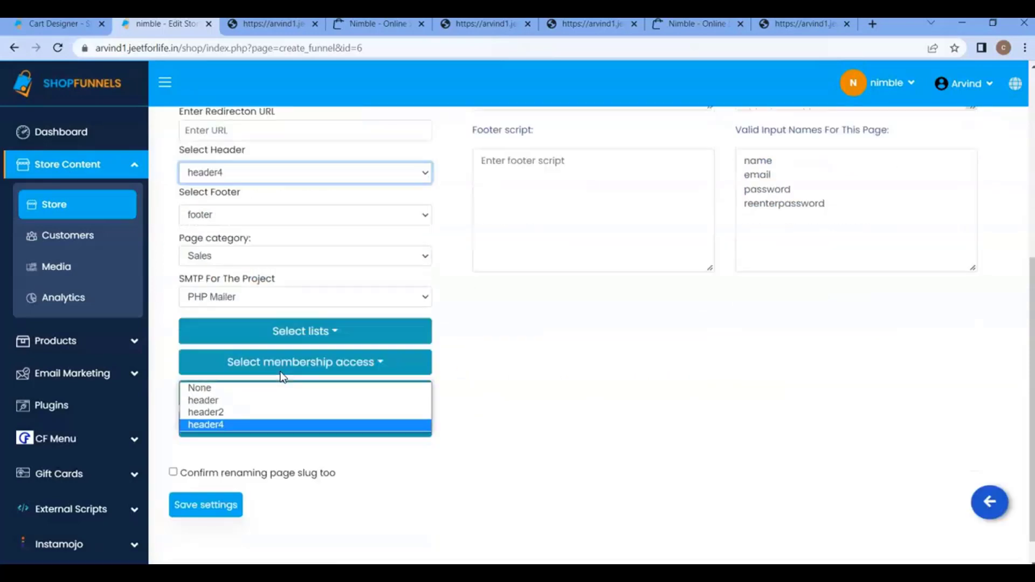
click(235, 496)
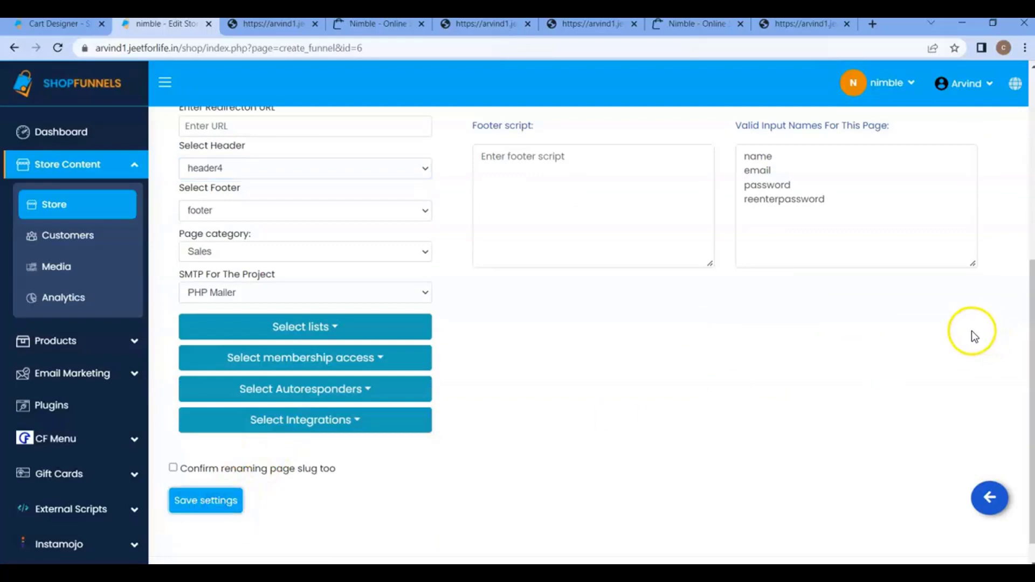
Return to the Cart Designer, show the cart icon settings of cart 4 and save the cart.
scroll(957, 328, up, 4)
click(59, 25)
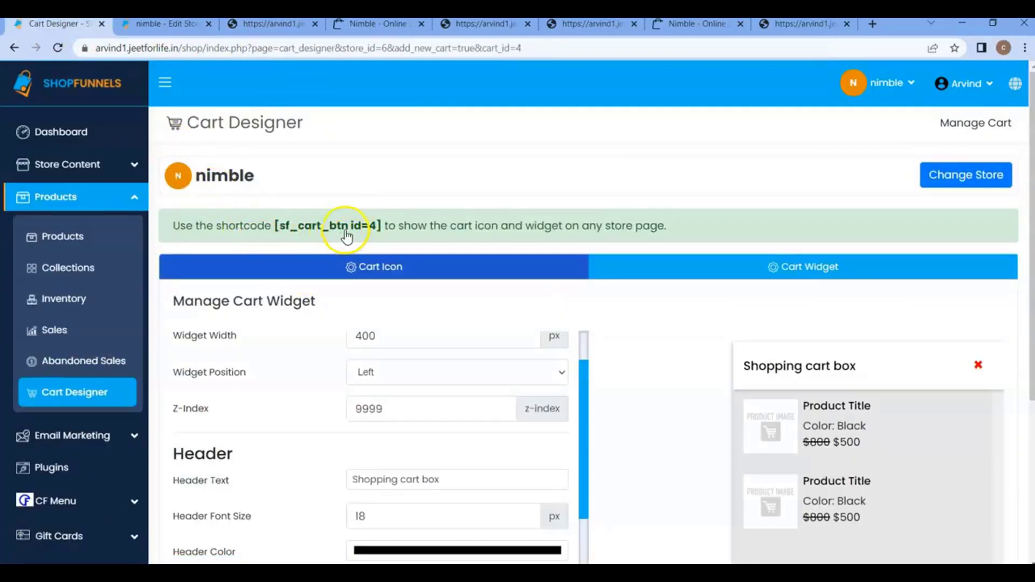
click(353, 272)
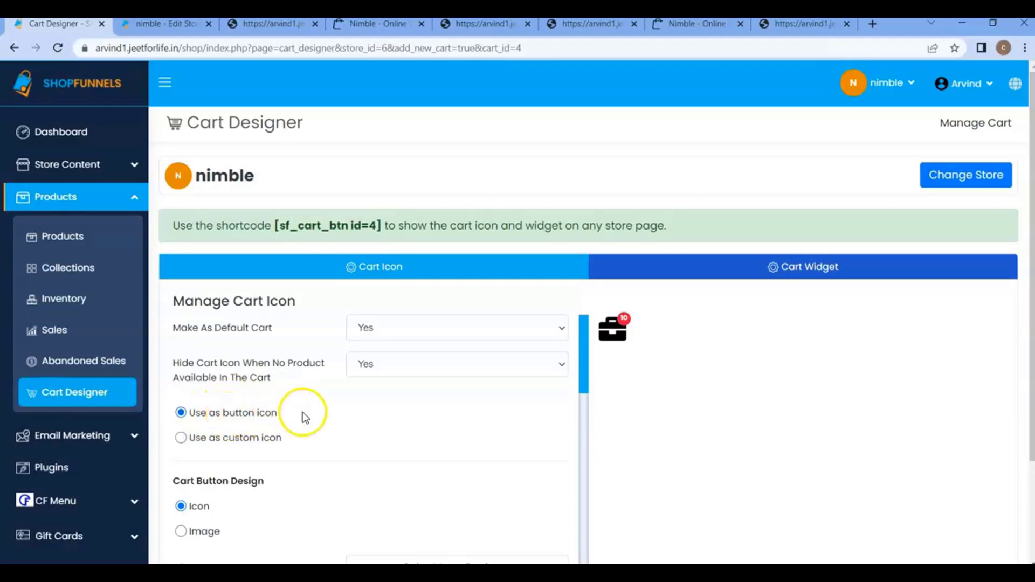
scroll(302, 412, down, 10)
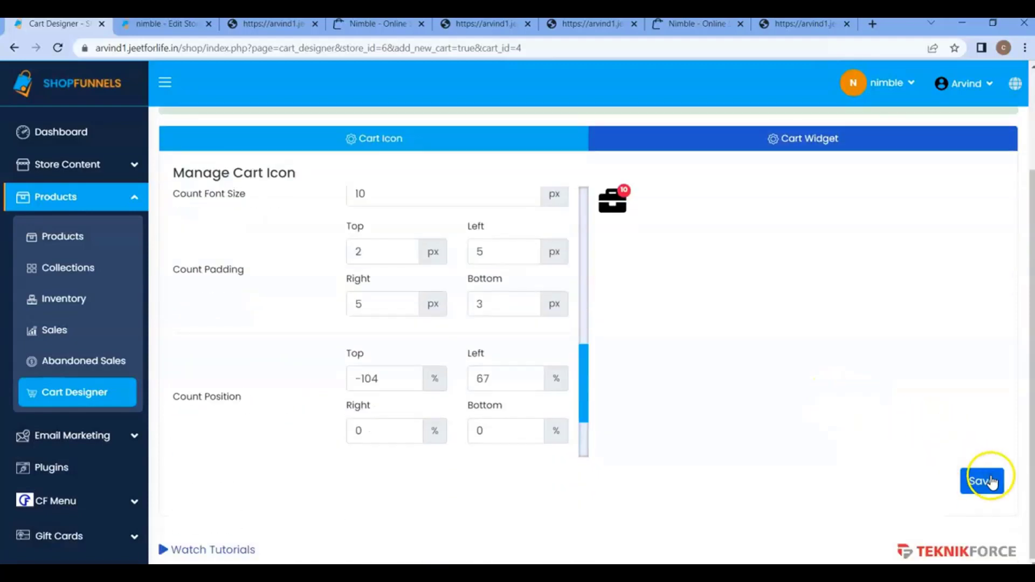
click(991, 481)
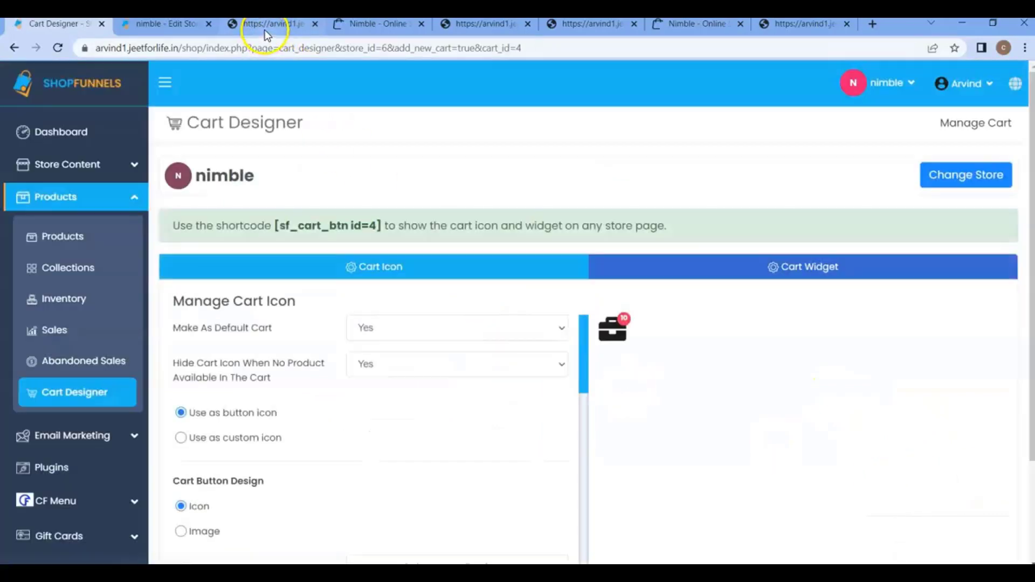
Preview the nimble home page and check the header's cart icon by opening and closing the cart widget.
click(264, 25)
click(178, 27)
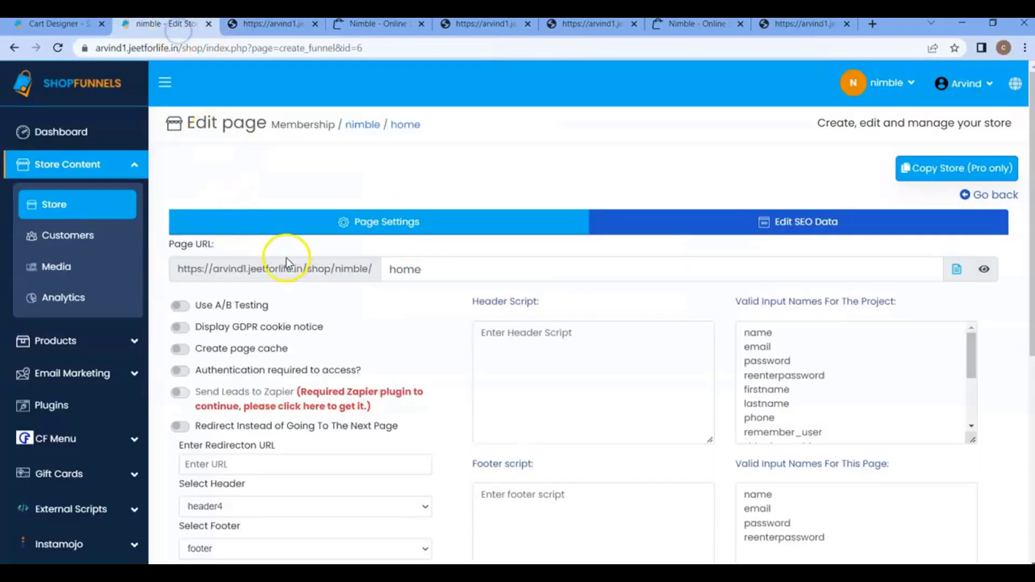
click(987, 272)
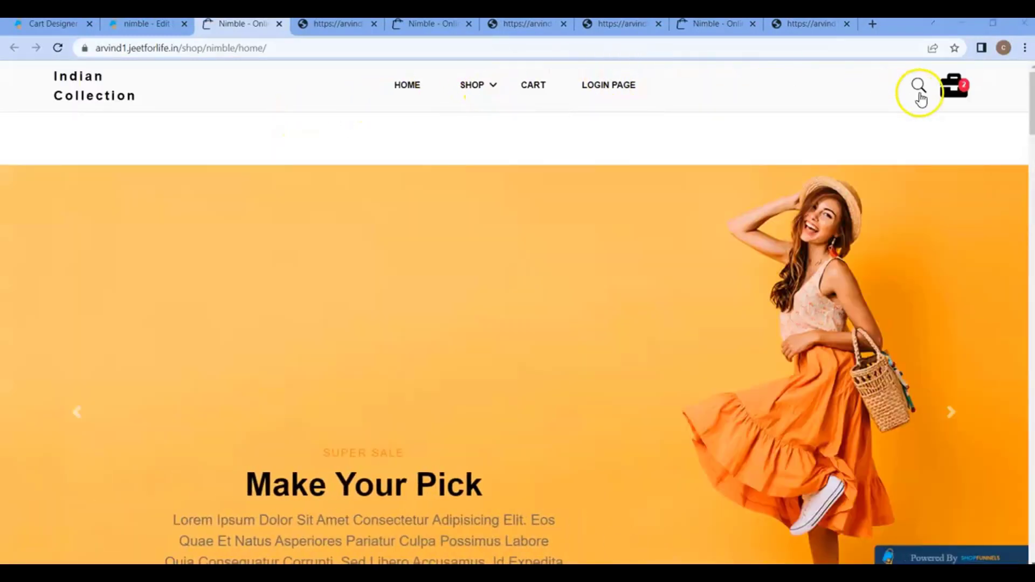
click(956, 96)
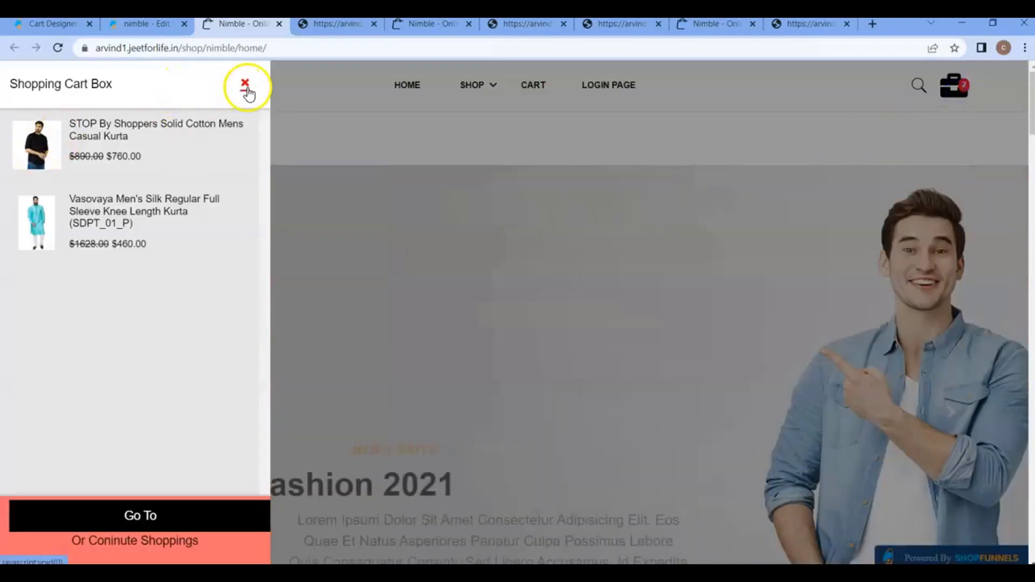
click(245, 85)
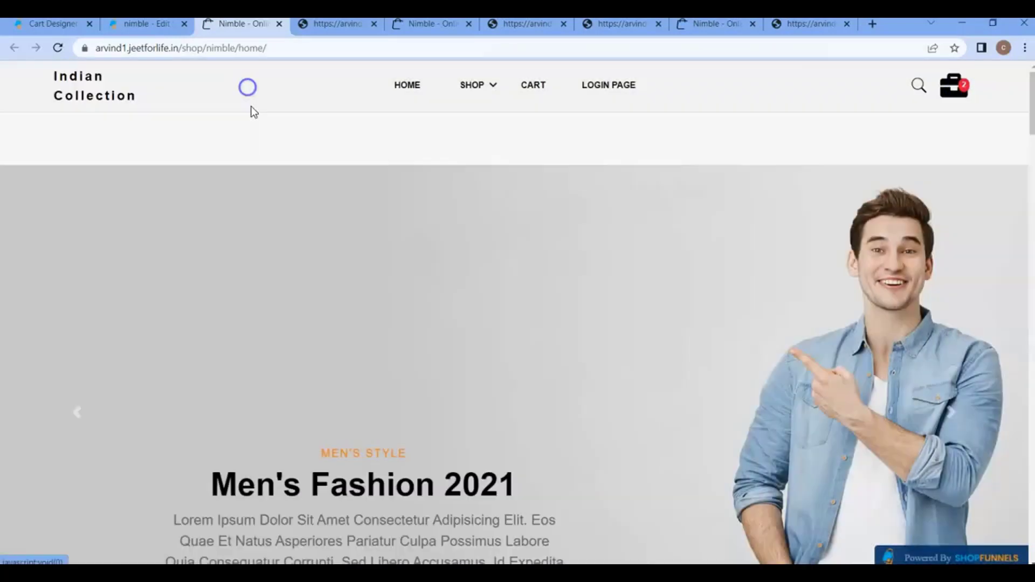
click(950, 95)
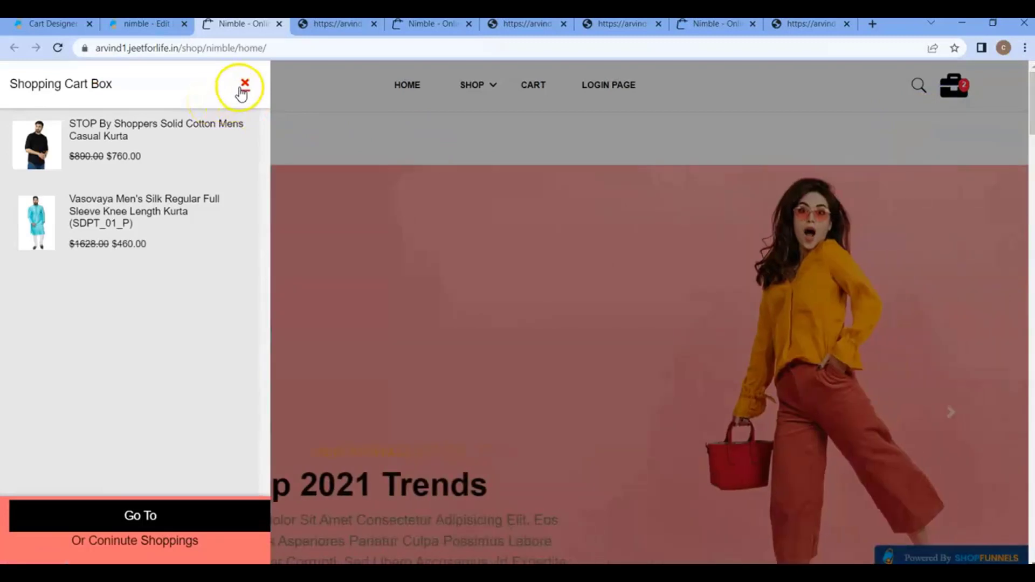
click(241, 85)
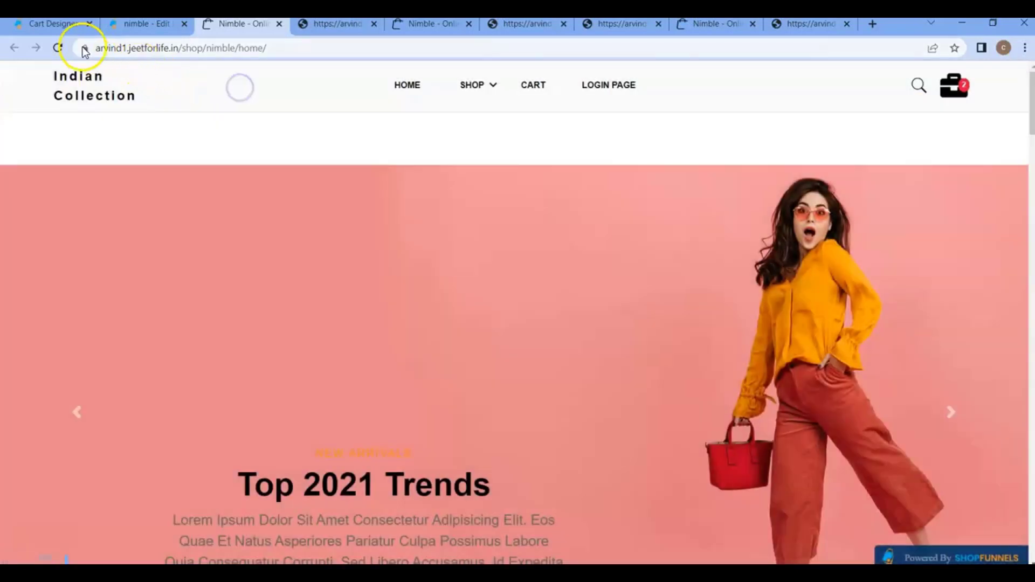
Open the product page's settings in the nimble store, set its header to header4 and save the settings.
click(66, 25)
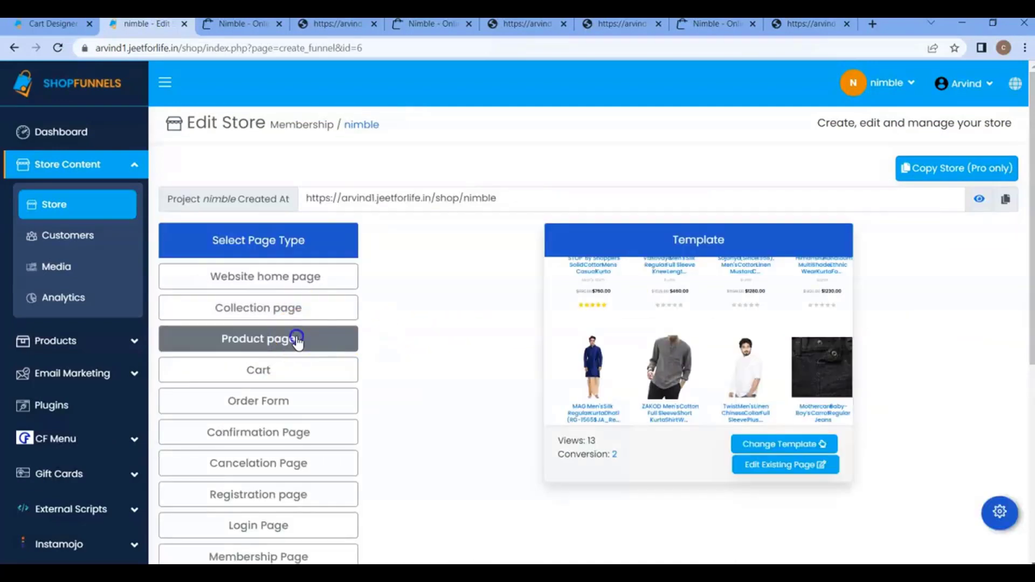
click(300, 338)
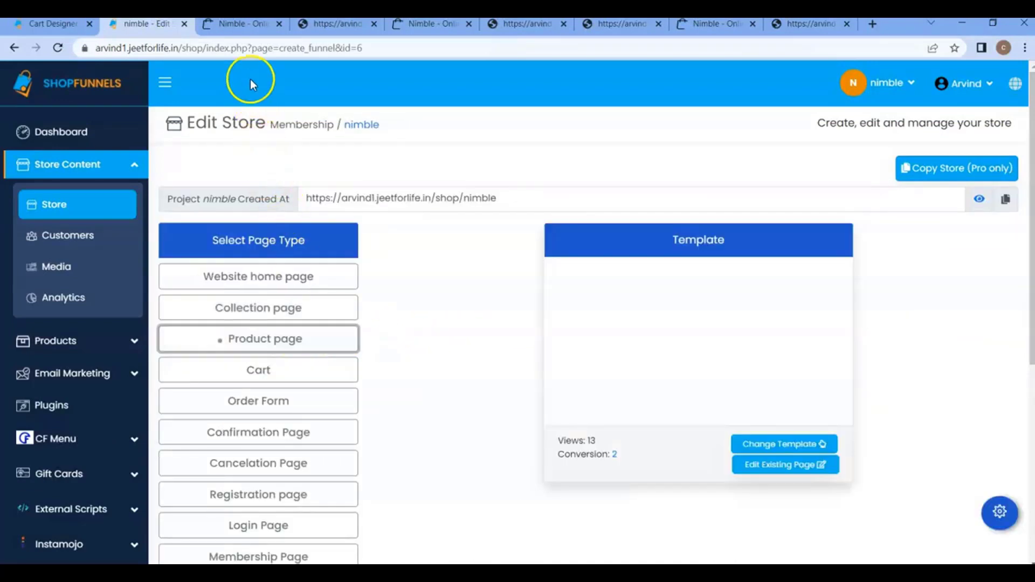
click(824, 465)
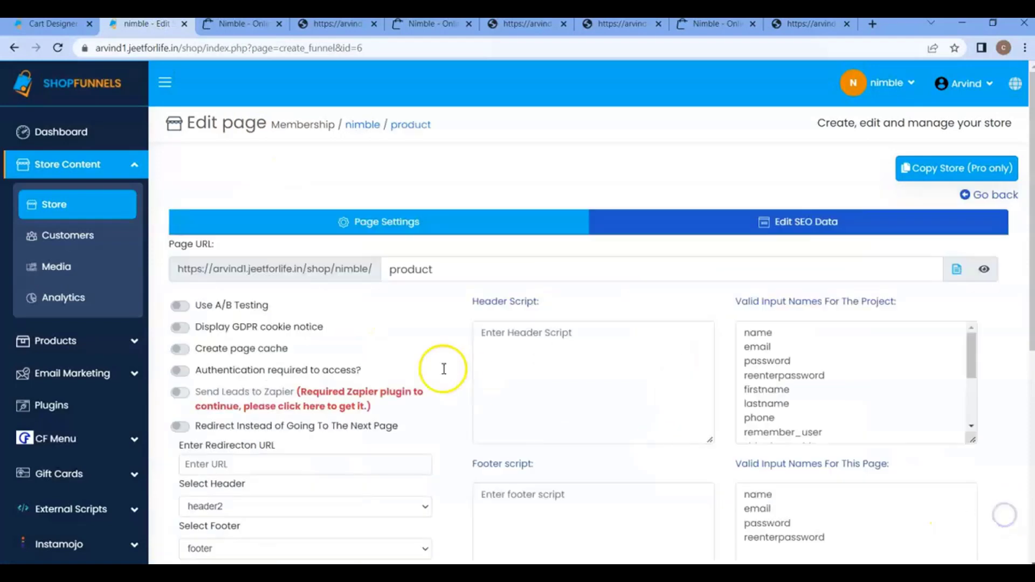
scroll(439, 369, down, 2)
click(282, 371)
click(212, 424)
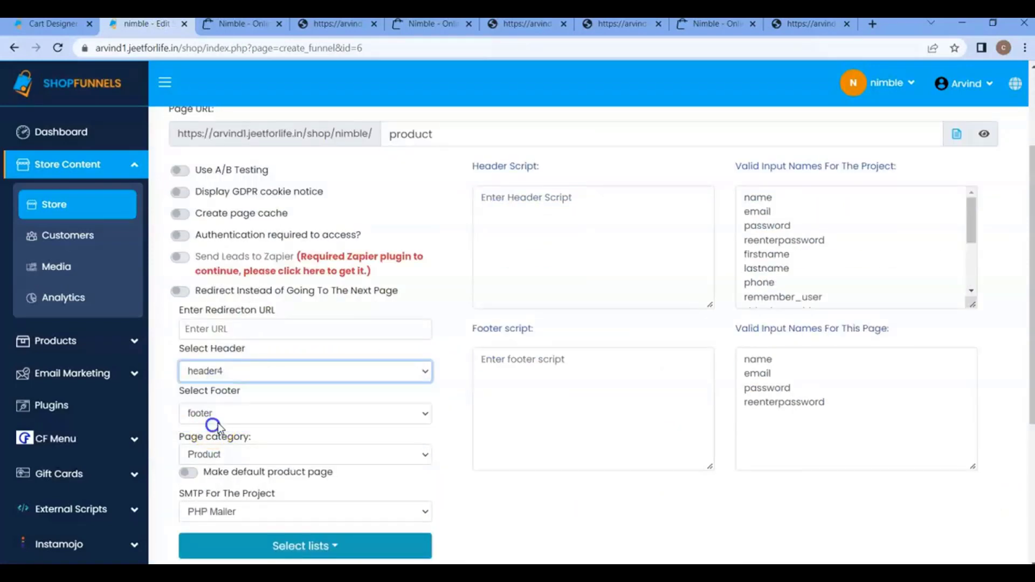
scroll(236, 455, down, 4)
click(216, 480)
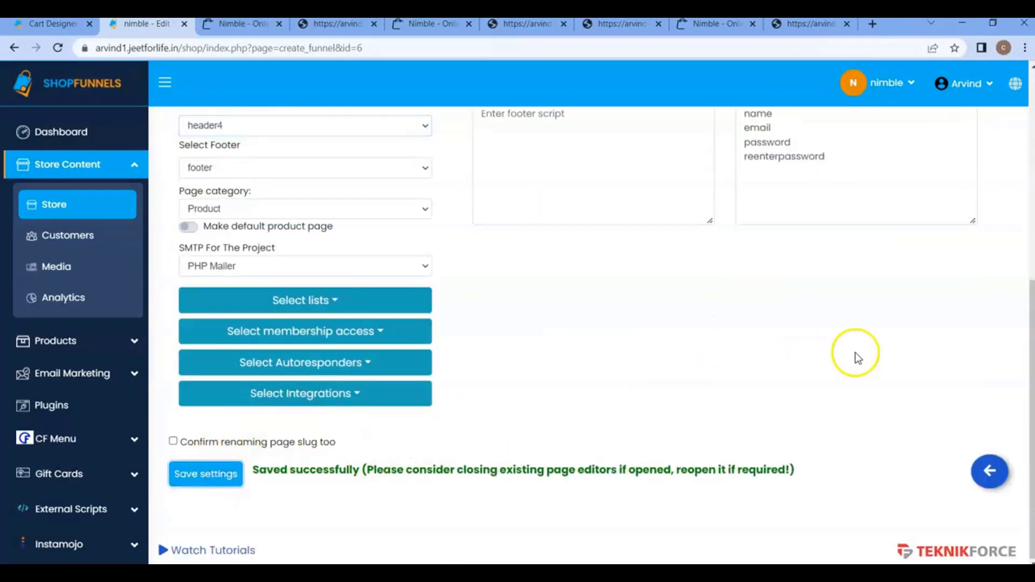
Preview the product page and check its cart icon by opening and closing the cart widget.
click(983, 263)
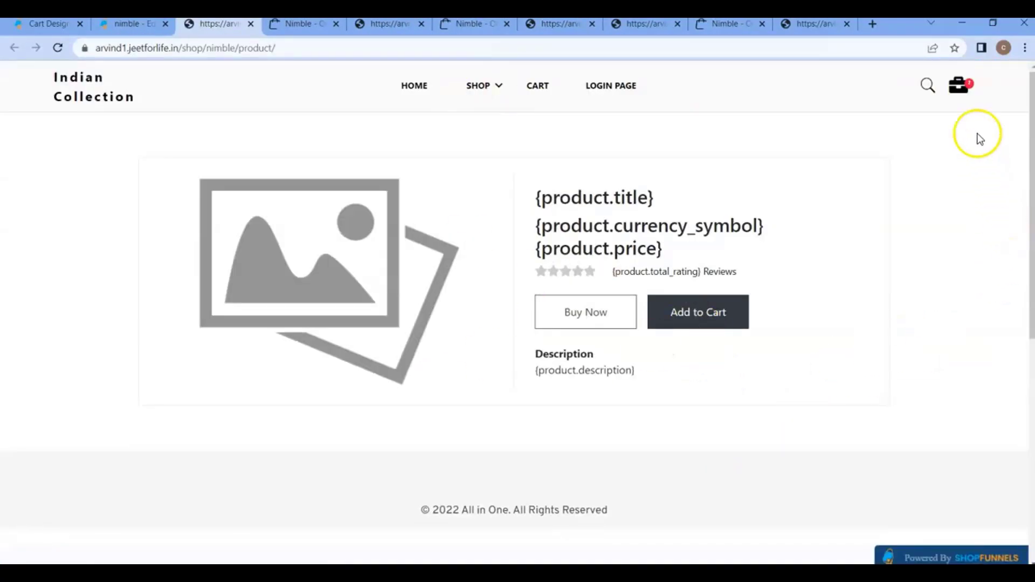
click(957, 85)
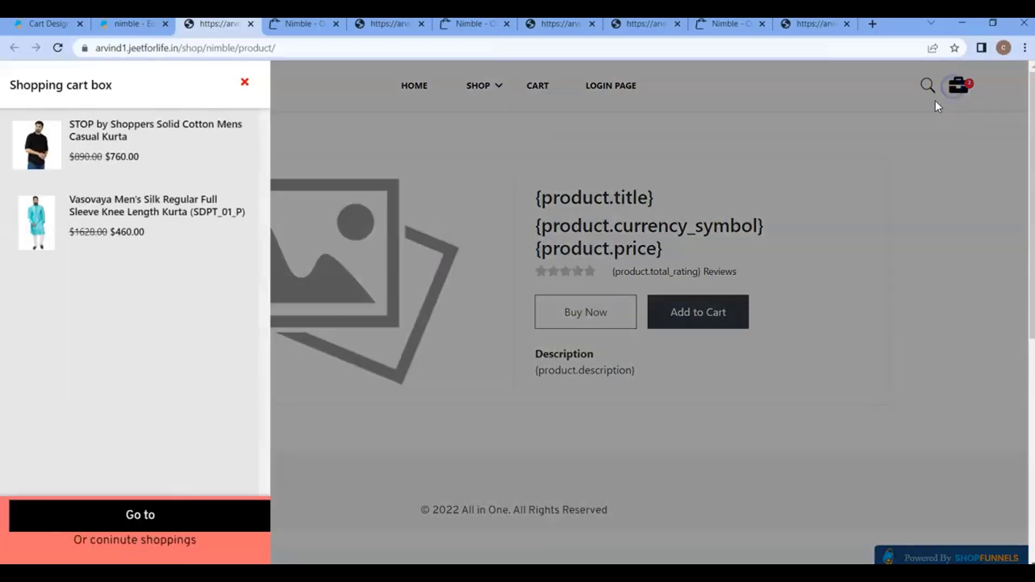
click(245, 82)
Go back from the product page's settings to the nimble store's page list and look through its pages.
click(127, 23)
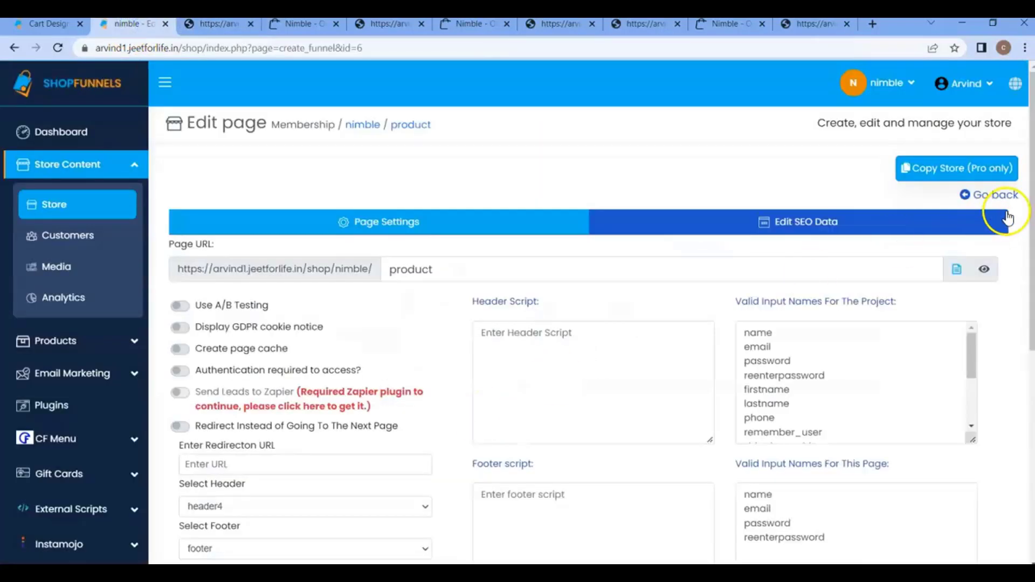
click(989, 195)
scroll(377, 367, down, 3)
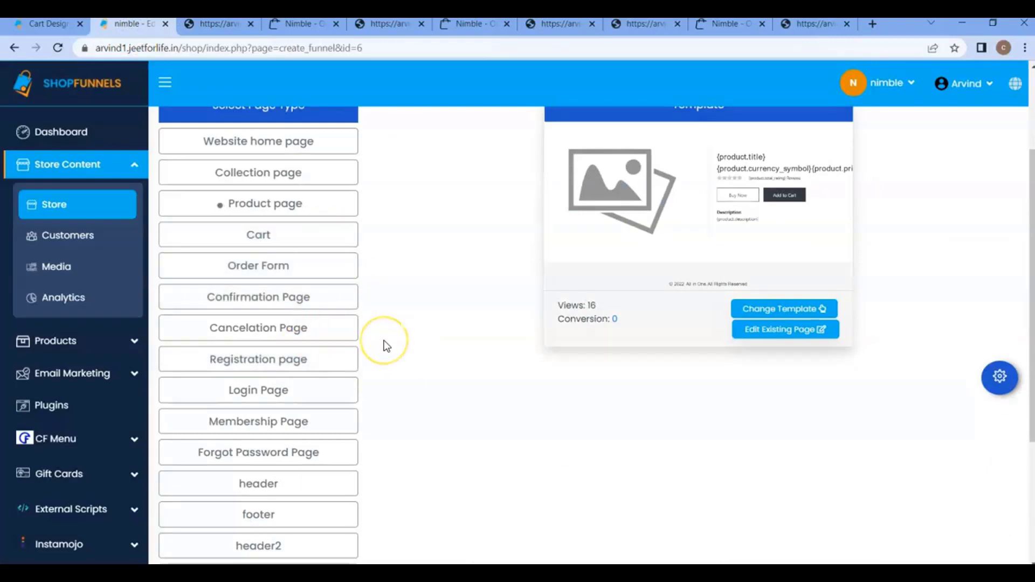
scroll(384, 345, up, 3)
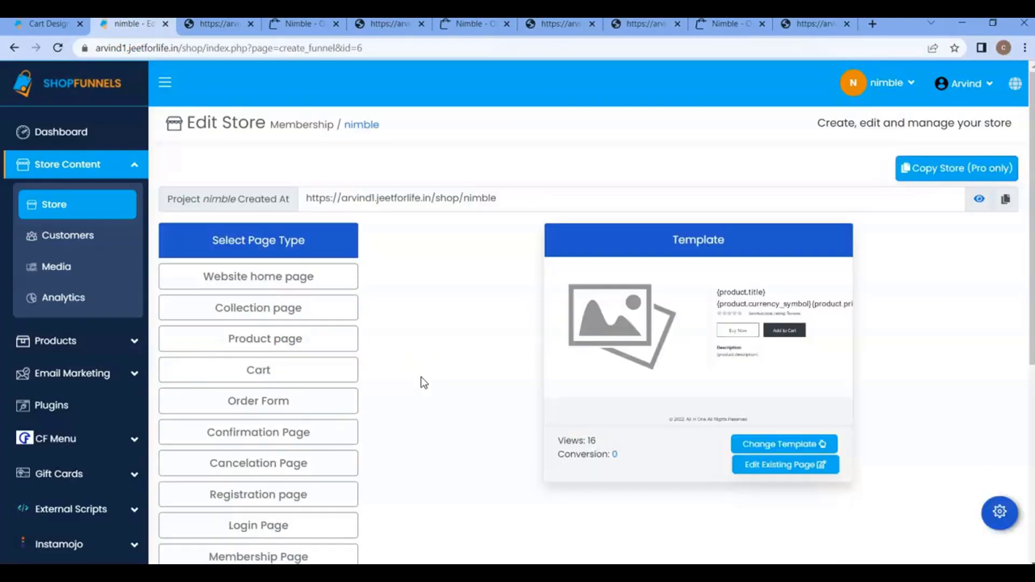
Open the Cart Designer's list of carts for the nimble store.
click(51, 341)
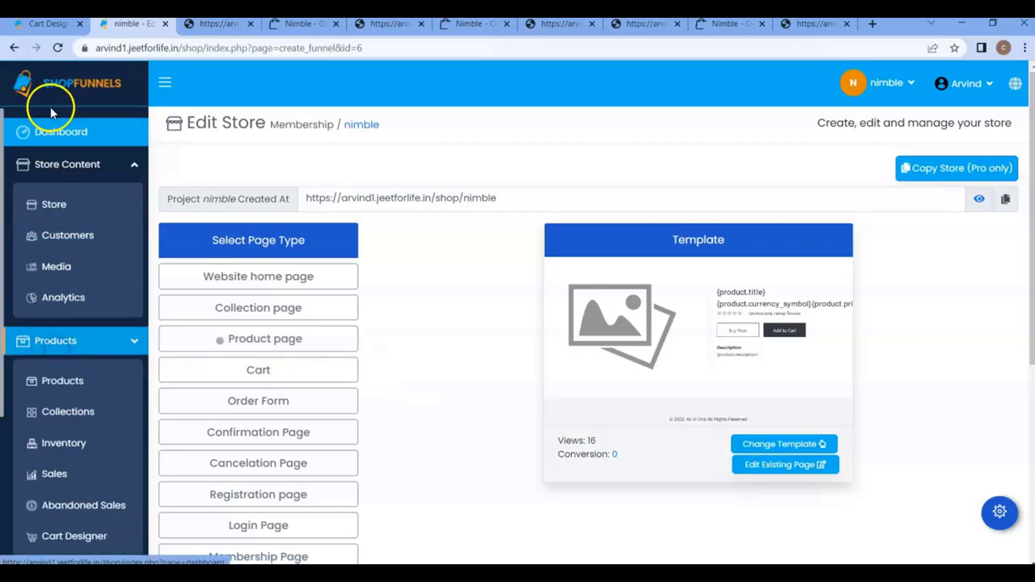
click(45, 25)
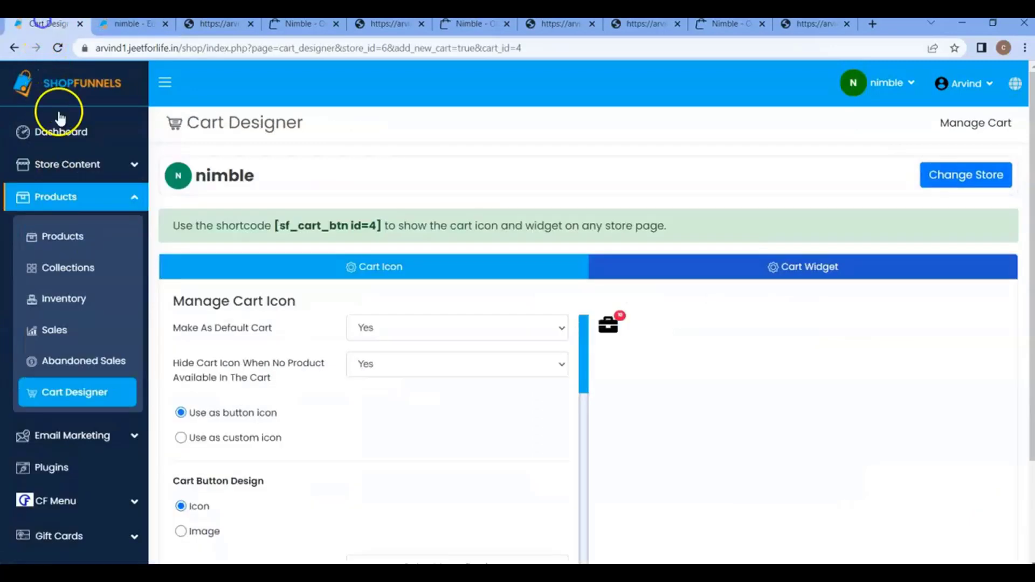
click(71, 394)
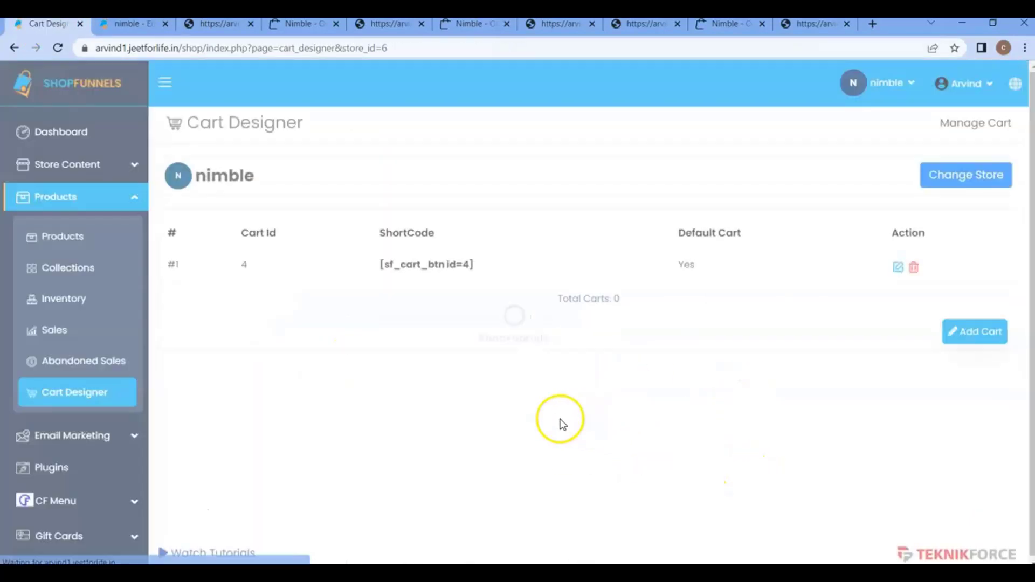